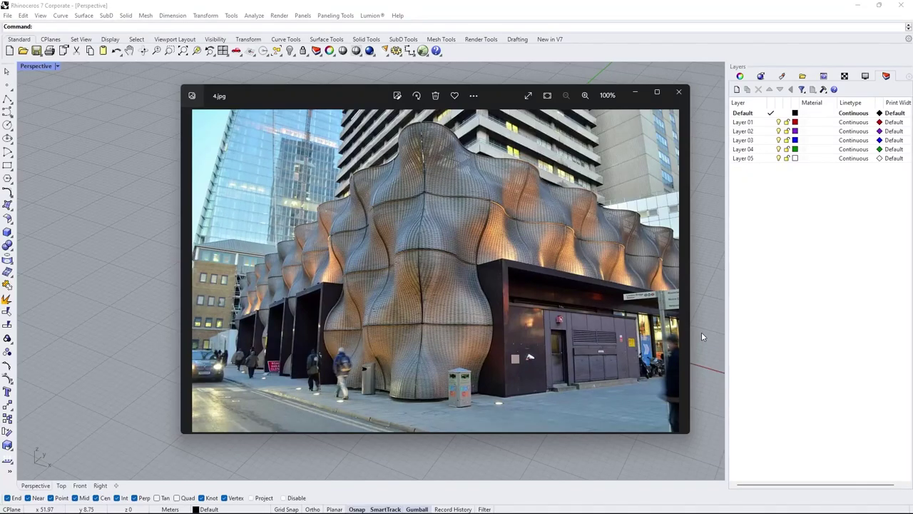
# - Browse the reference photos of the building's undulating woven façade, from the overall view to the weave and frame details
pyautogui.press('Right')
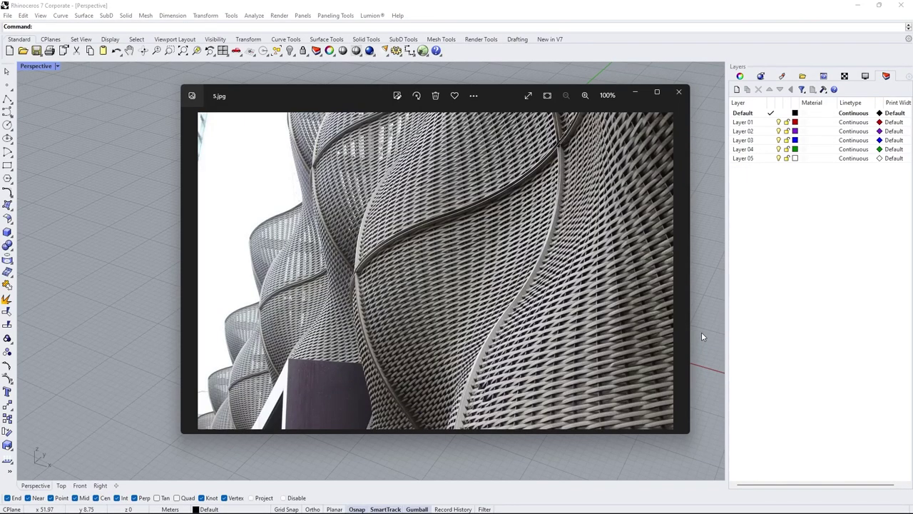
pyautogui.press('Right')
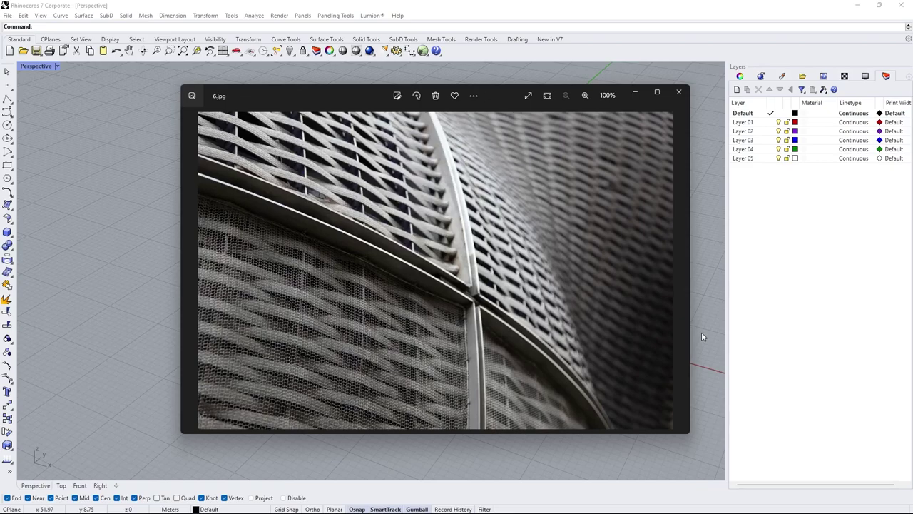
pyautogui.press('Right')
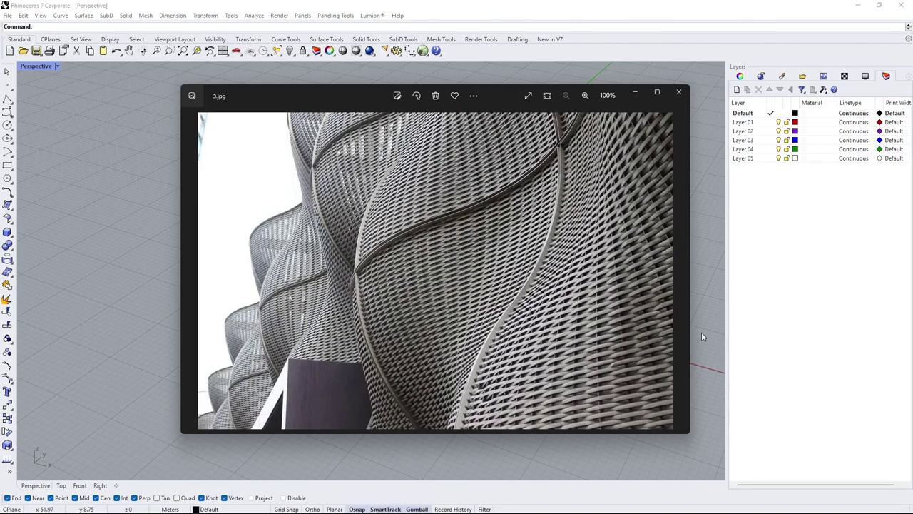
pyautogui.press('Left')
pyautogui.press('Left')
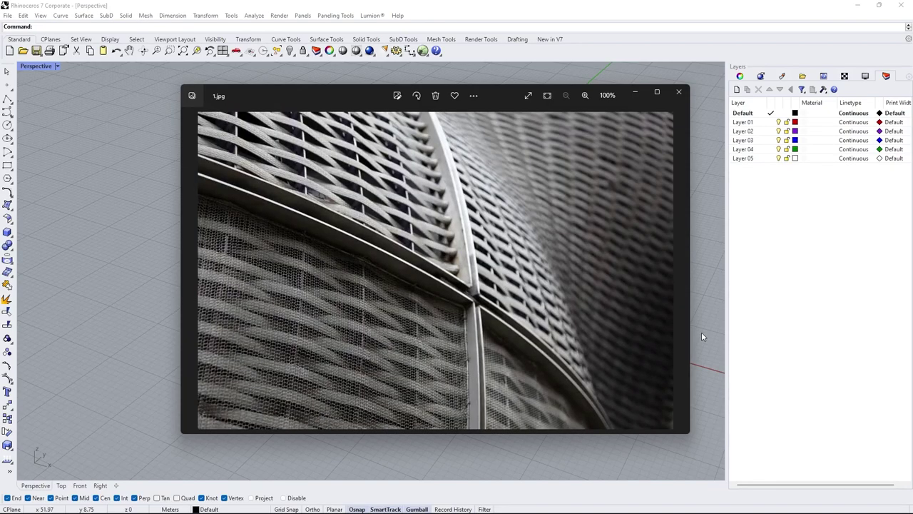
pyautogui.press('Left')
pyautogui.press('Left')
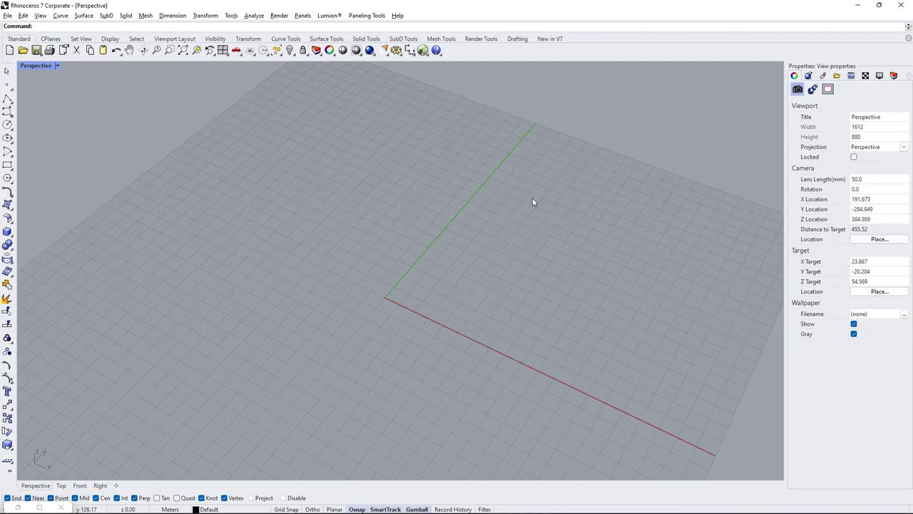
# - Draw a rectangle about 194 by 149 m on the ground plane around the origin
pyautogui.click(7, 165)
pyautogui.click(370, 160)
pyautogui.scroll(-4, 401, 371)
pyautogui.click(401, 426)
pyautogui.rightClick(401, 427)
pyautogui.moveTo(448, 413); pyautogui.dragTo(433, 364, button='right')
pyautogui.press('Escape')
# - Extrude the rectangle vertically upward to form four connected walls without top or bottom
pyautogui.click(437, 378)
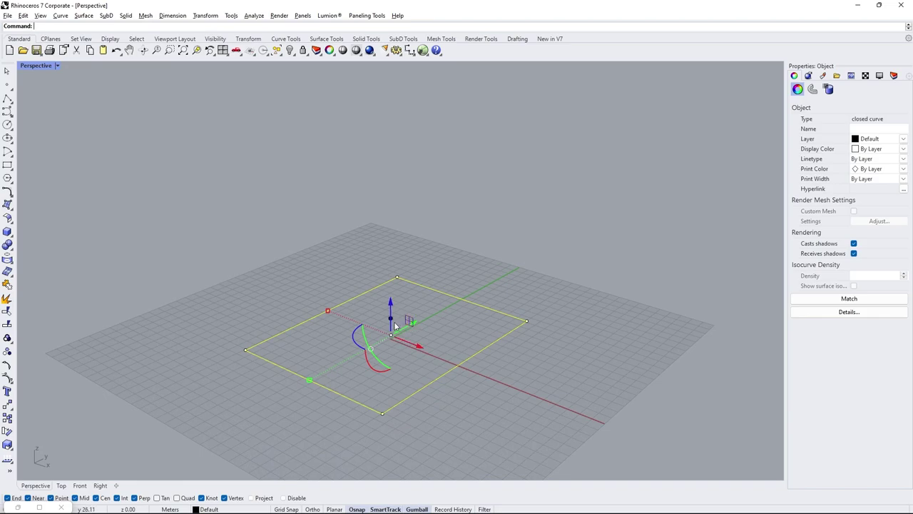
pyautogui.moveTo(391, 319); pyautogui.dragTo(393, 218)
pyautogui.click(592, 228)
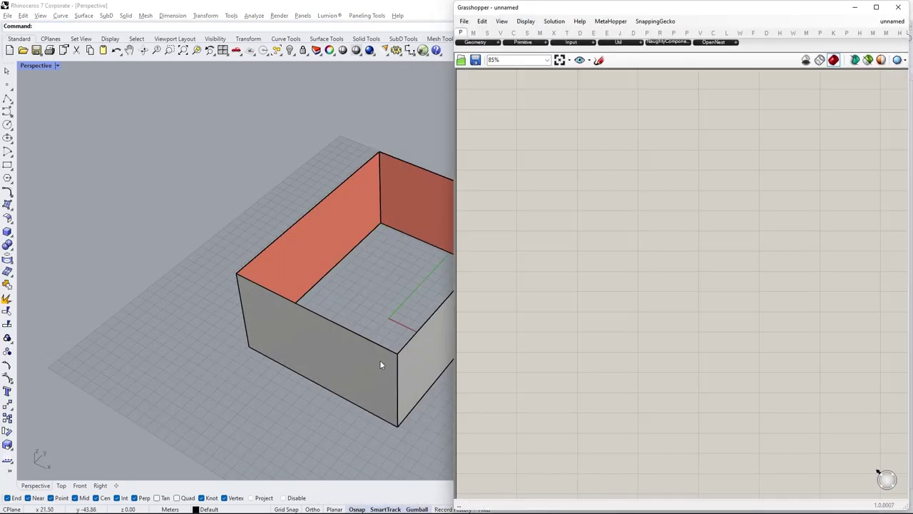
# - Maximize the Grasshopper window and show a Rhino viewport on its canvas
pyautogui.keyDown('shift'); pyautogui.moveTo(379, 364); pyautogui.dragTo(224, 363, button='right'); pyautogui.keyUp('shift')
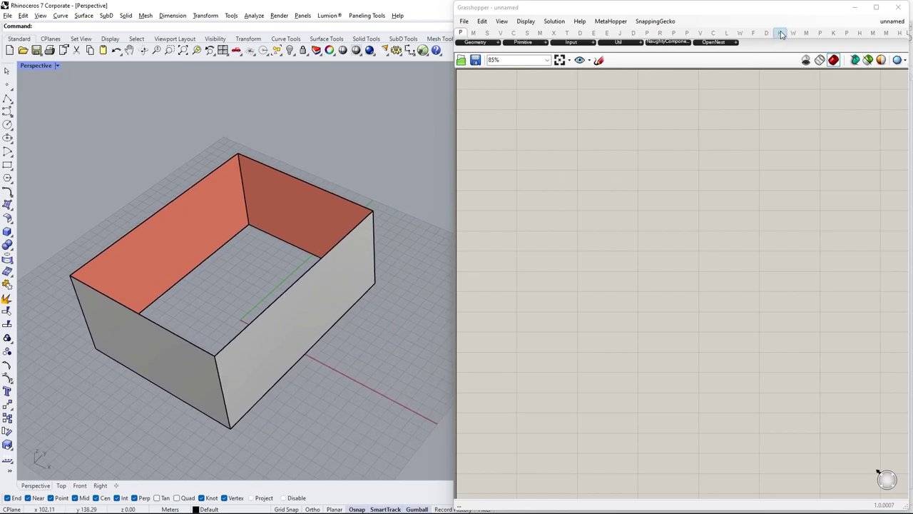
pyautogui.click(876, 6)
pyautogui.moveTo(879, 6)
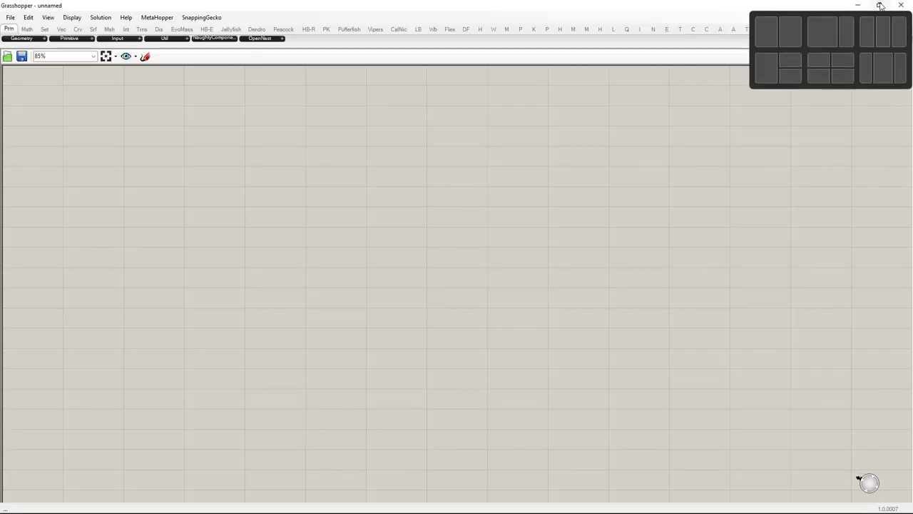
pyautogui.click(792, 28)
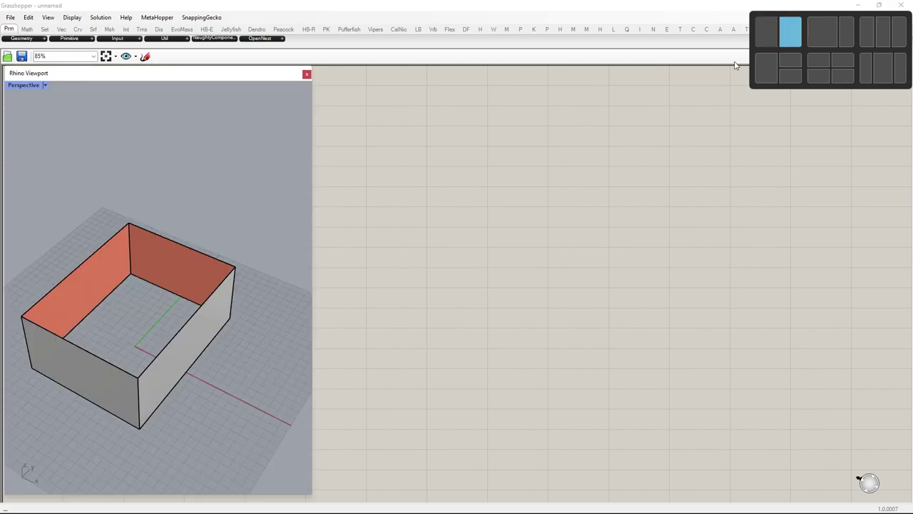
# - Add a Brep parameter to the canvas and assign the extruded four-wall polysurface to it
pyautogui.doubleClick(528, 269)
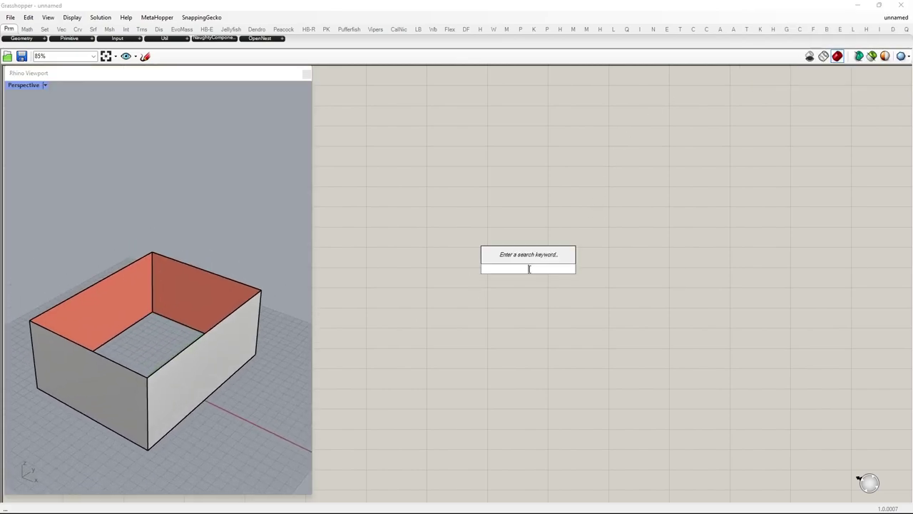
pyautogui.write('brep')
pyautogui.press('Return')
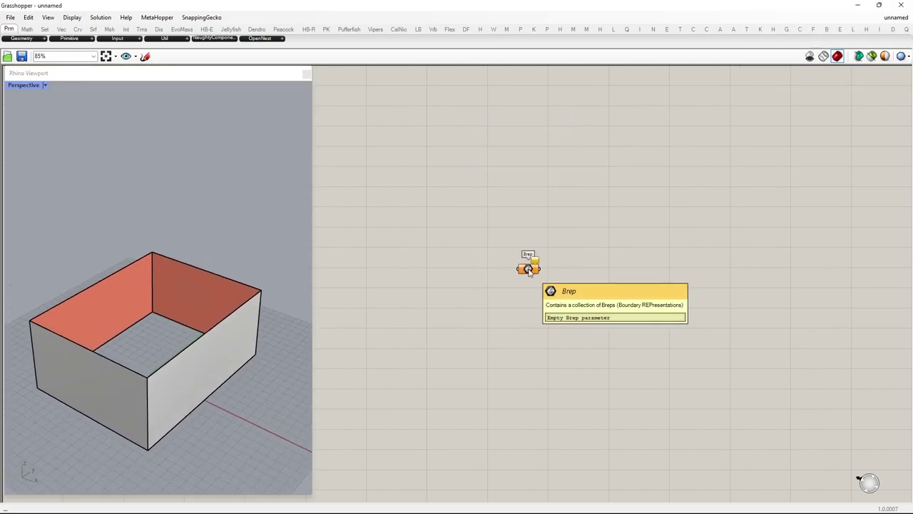
pyautogui.click(205, 383)
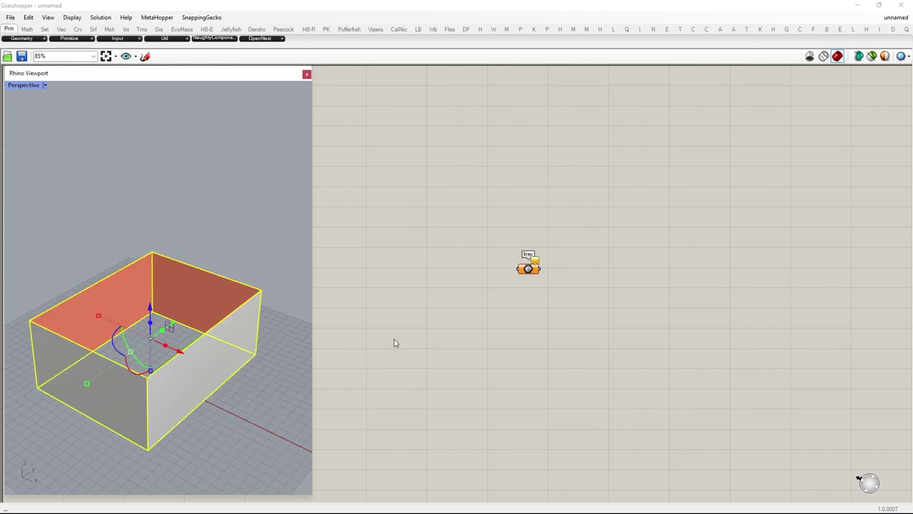
pyautogui.rightClick(527, 271)
pyautogui.click(553, 388)
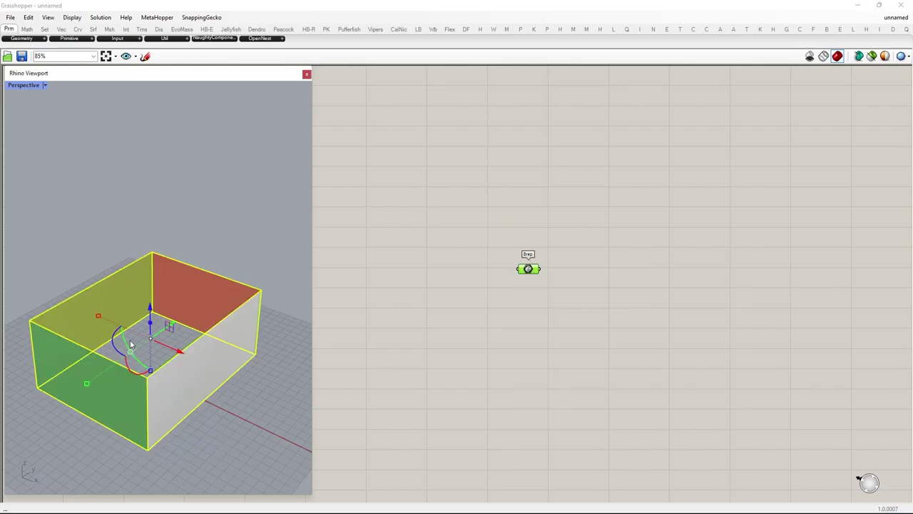
# - Hide the original wall polysurface in Rhino so only the Grasshopper preview is displayed
pyautogui.hotkey('ctrl', 'h')
pyautogui.moveTo(207, 306); pyautogui.dragTo(185, 385, button='right')
pyautogui.scroll(3, 598, 276)
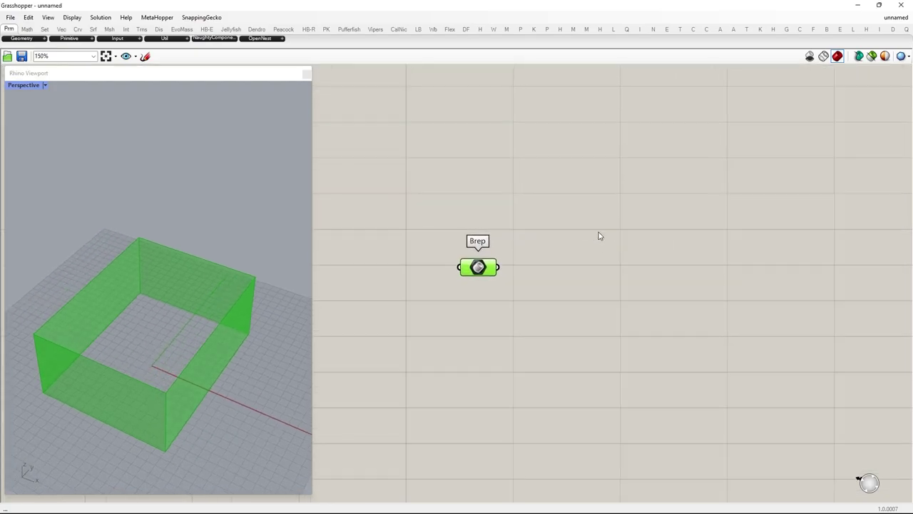
# - Add a Deconstruct Brep component and connect the Brep parameter to its B input
pyautogui.click(607, 264)
pyautogui.doubleClick(590, 278)
pyautogui.write('deconstruct')
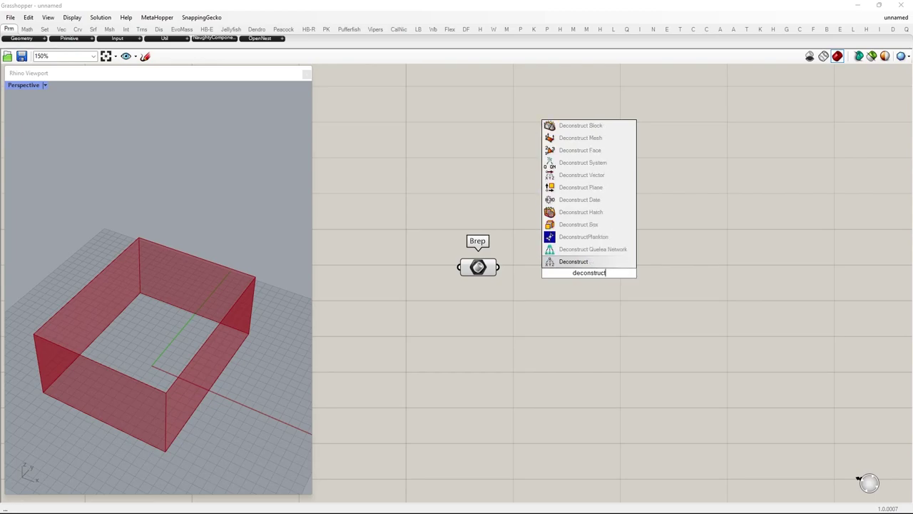
pyautogui.write(' brep')
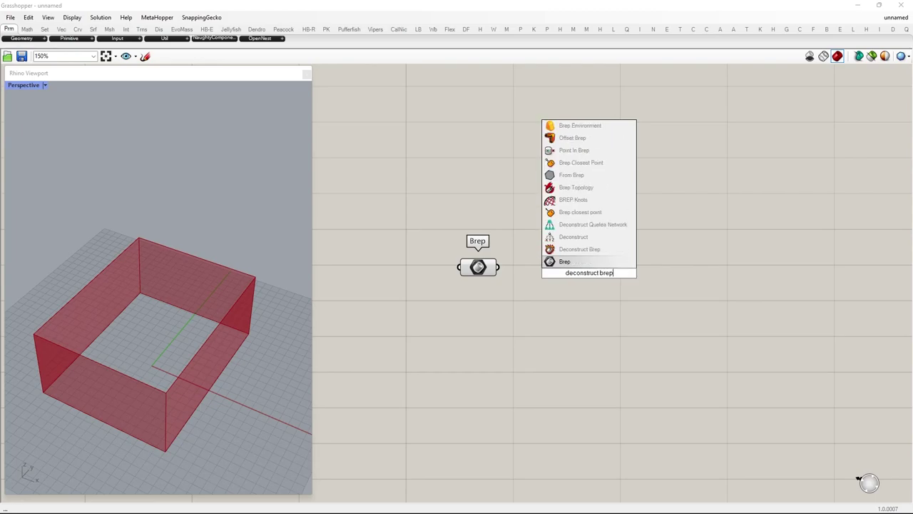
pyautogui.click(579, 249)
pyautogui.moveTo(499, 267); pyautogui.dragTo(567, 269)
pyautogui.moveTo(652, 257); pyautogui.dragTo(576, 267, button='right')
# - Turn off the preview of the Brep parameter
pyautogui.click(402, 276)
pyautogui.middleClick(453, 204)
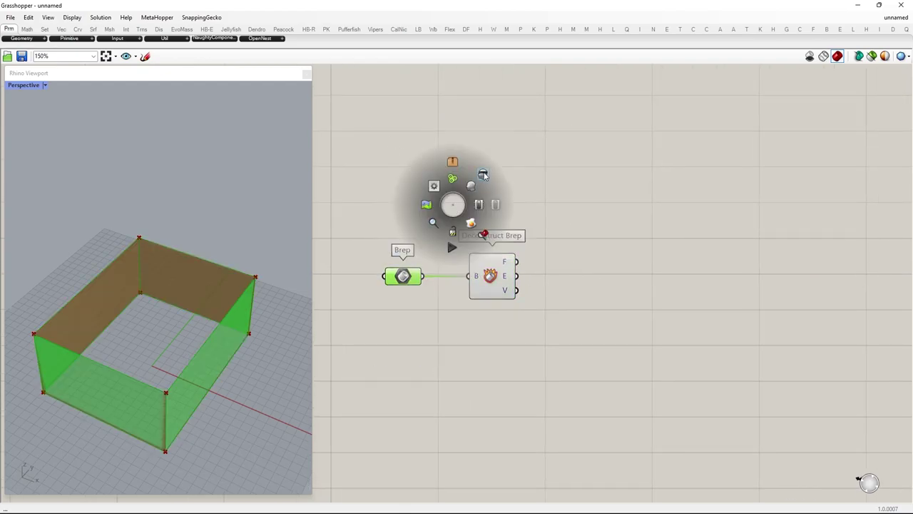
pyautogui.click(483, 173)
pyautogui.click(517, 252)
pyautogui.moveTo(511, 261)
pyautogui.moveTo(523, 300); pyautogui.dragTo(549, 311)
pyautogui.moveTo(244, 374); pyautogui.dragTo(214, 384)
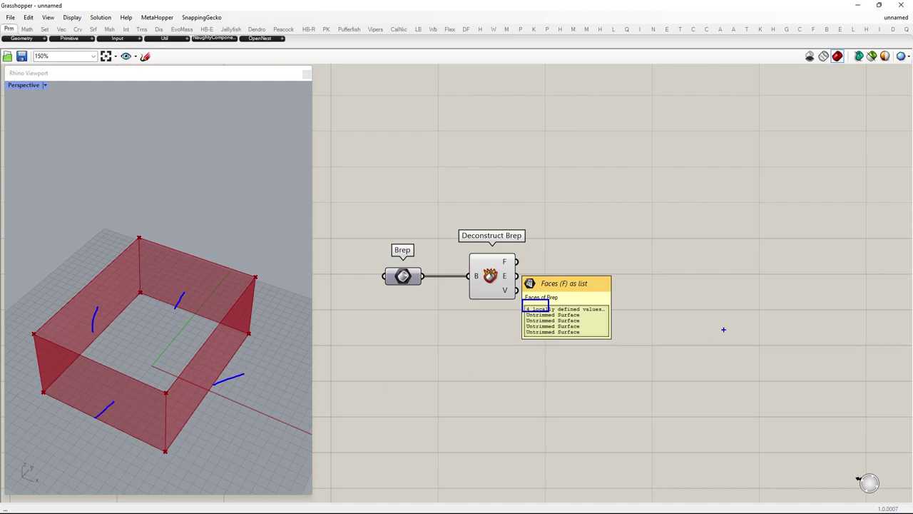
# - Add a Quad Panels component and connect Deconstruct Brep's F output to its Srf input
pyautogui.doubleClick(661, 288)
pyautogui.write('q')
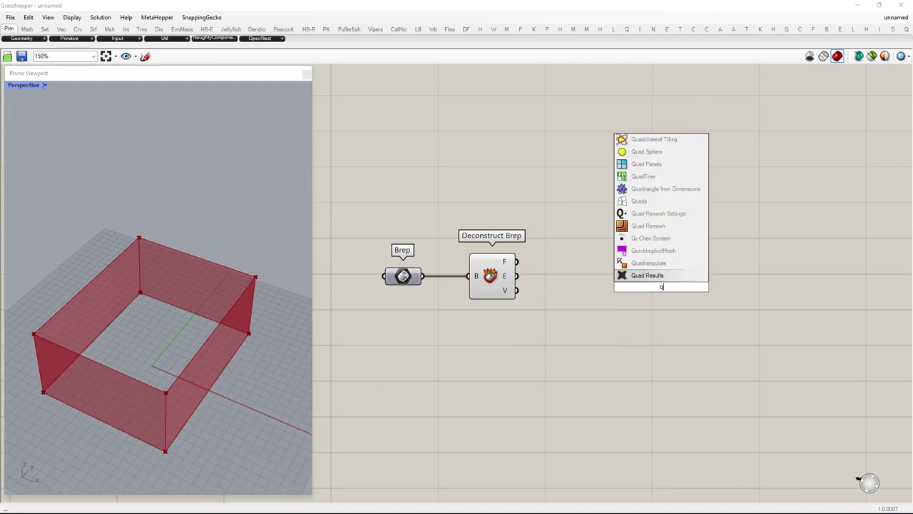
pyautogui.write('uad panel')
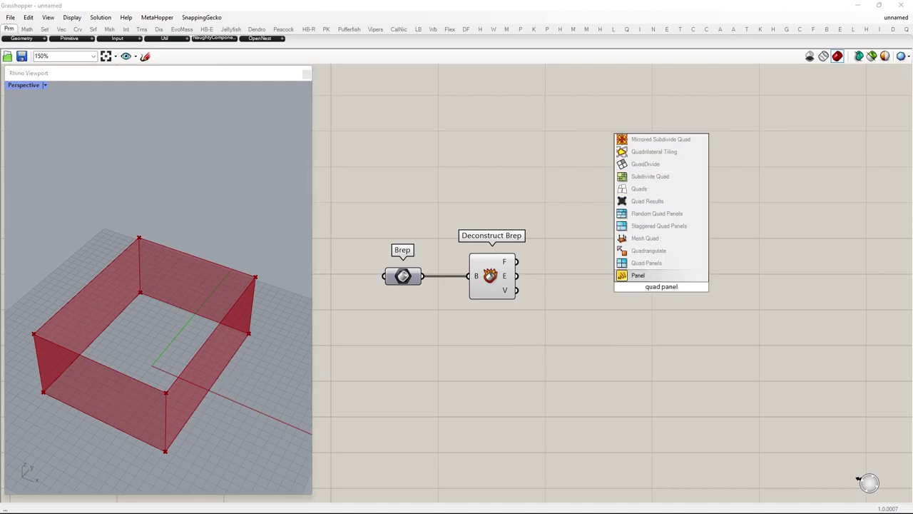
pyautogui.click(647, 262)
pyautogui.moveTo(517, 261); pyautogui.dragTo(783, 271)
# - Create a number slider with value 12 and connect it to the U input of Quad Panels
pyautogui.click(590, 378)
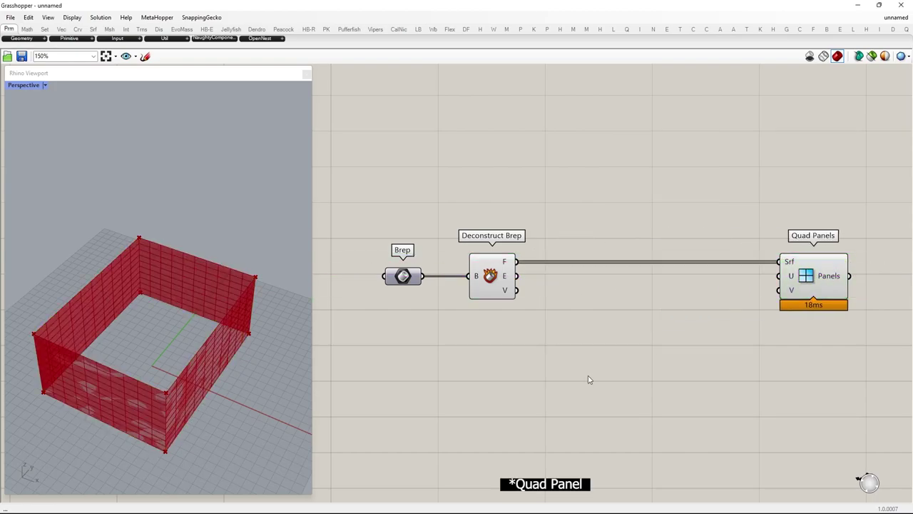
pyautogui.doubleClick(589, 375)
pyautogui.write('12')
pyautogui.press('Return')
pyautogui.moveTo(598, 377); pyautogui.dragTo(778, 275)
# - Create a number slider with value 5 and connect it to the V input of Quad Panels
pyautogui.click(582, 408)
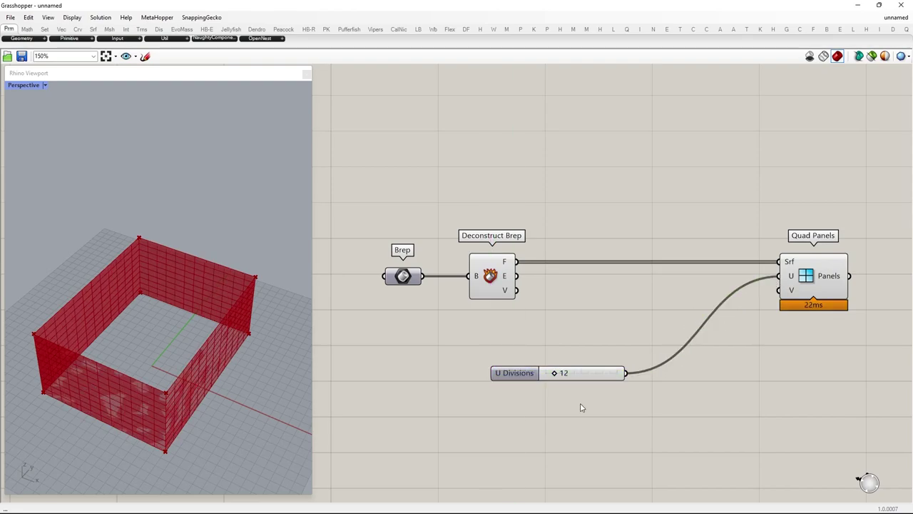
pyautogui.doubleClick(581, 407)
pyautogui.write('5')
pyautogui.press('Return')
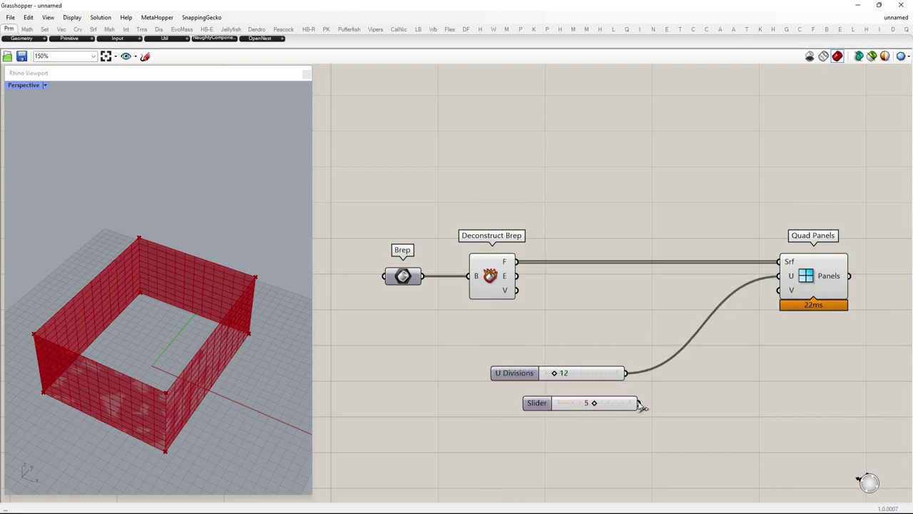
pyautogui.moveTo(640, 403); pyautogui.dragTo(778, 290)
# - Turn off the previews of the components upstream of Quad Panels, including Deconstruct Brep
pyautogui.moveTo(626, 440); pyautogui.dragTo(368, 201)
pyautogui.middleClick(519, 244)
pyautogui.click(546, 216)
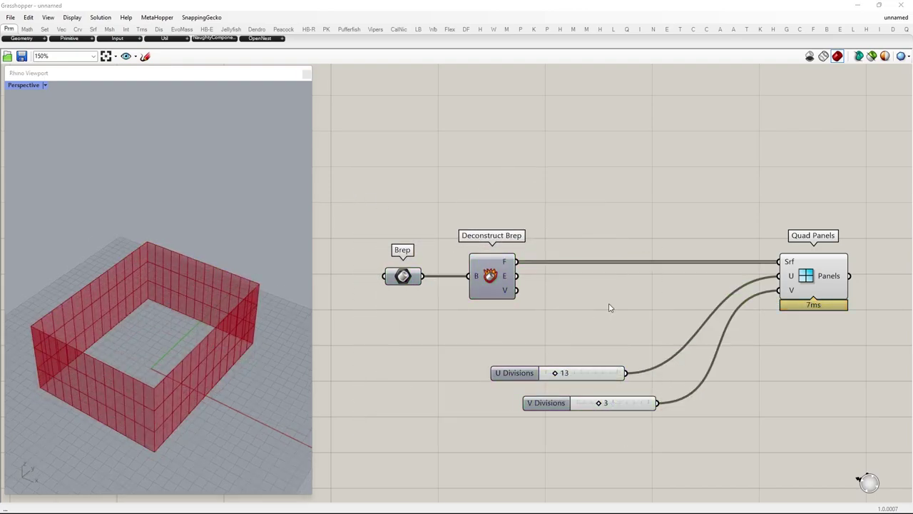
# - Make room between Deconstruct Brep and Quad Panels, and line up the U Divisions and V Divisions sliders
pyautogui.moveTo(607, 306); pyautogui.dragTo(556, 296, button='right')
pyautogui.keyDown('alt'); pyautogui.moveTo(557, 296); pyautogui.dragTo(688, 232); pyautogui.keyUp('alt')
pyautogui.moveTo(528, 418); pyautogui.dragTo(428, 354)
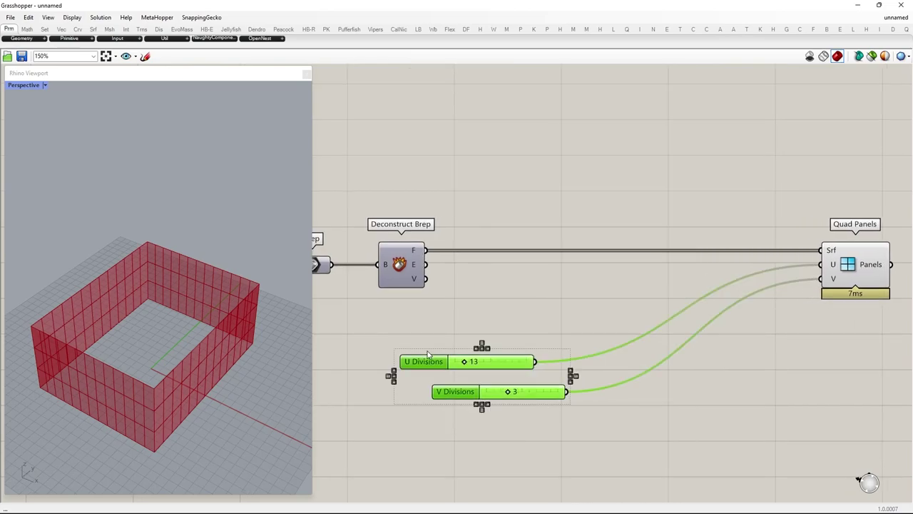
pyautogui.click(480, 405)
# - Add a Dimensions component and connect Deconstruct Brep's F output to its S input
pyautogui.doubleClick(603, 280)
pyautogui.write('dia')
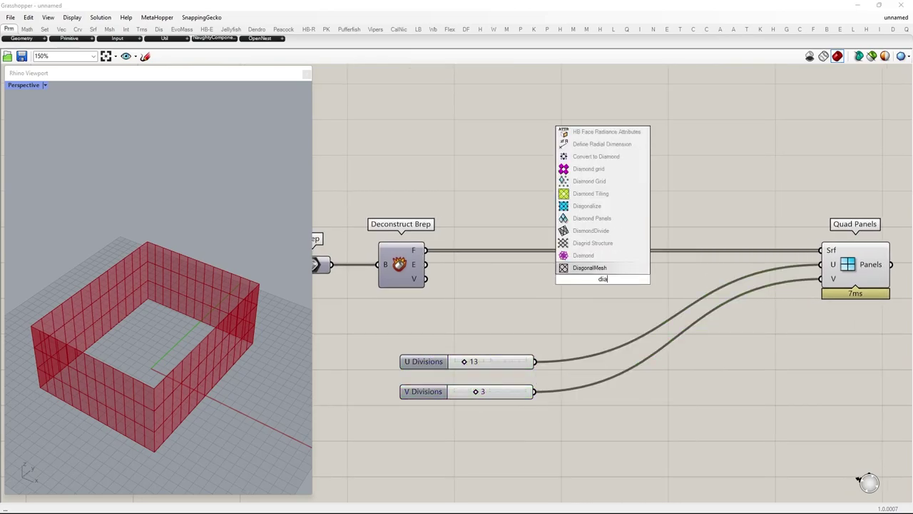
pyautogui.write('mentions')
pyautogui.press('Return')
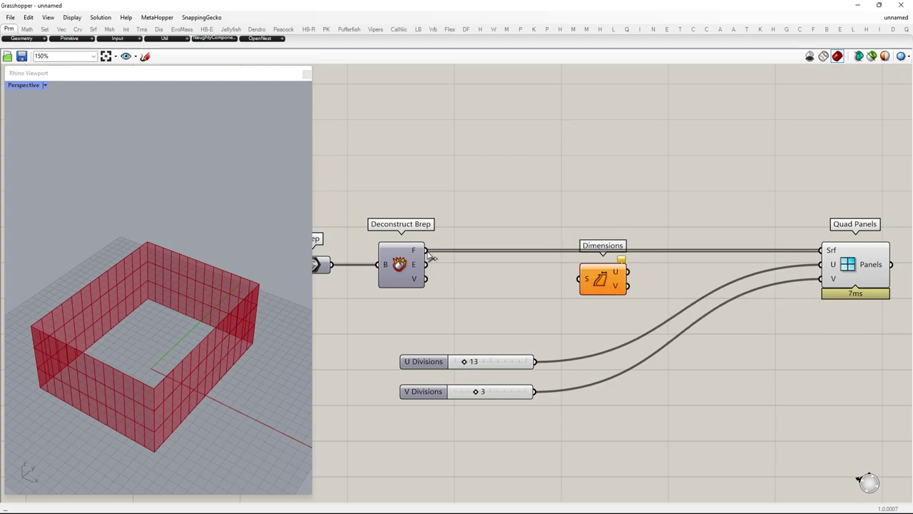
pyautogui.moveTo(427, 250); pyautogui.dragTo(589, 291)
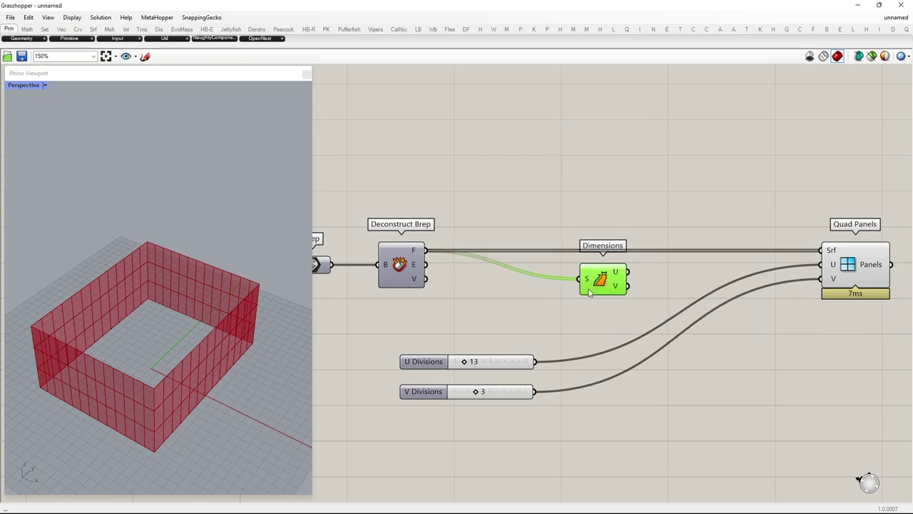
# - Add a Division component that divides the Dimensions U output by the 13 slider, and feed its result into Quad Panels' U input
pyautogui.doubleClick(639, 300)
pyautogui.press('Return')
pyautogui.moveTo(639, 298); pyautogui.dragTo(727, 370)
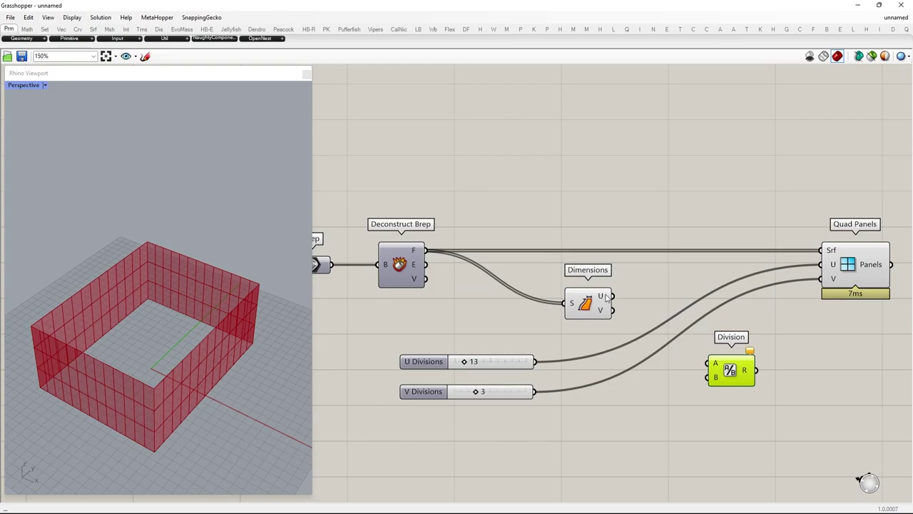
pyautogui.moveTo(605, 299)
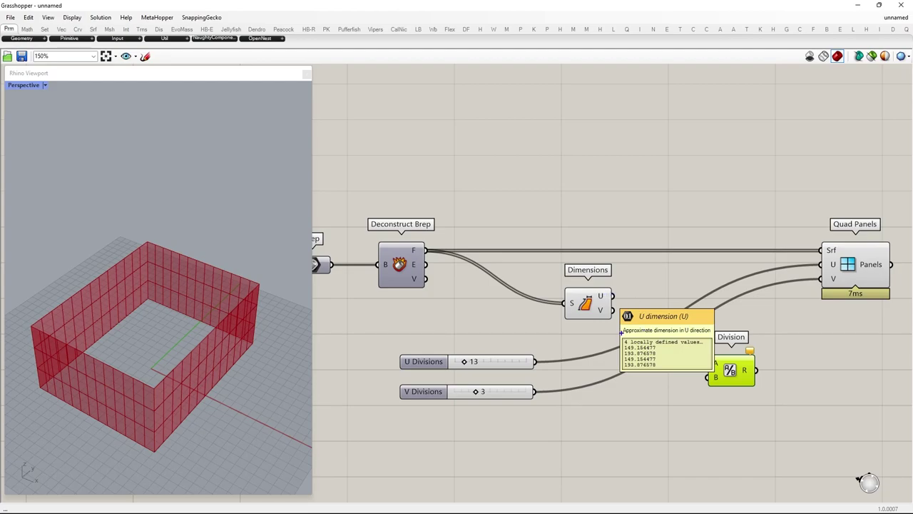
pyautogui.moveTo(619, 331); pyautogui.dragTo(656, 374)
pyautogui.moveTo(612, 295); pyautogui.dragTo(707, 363)
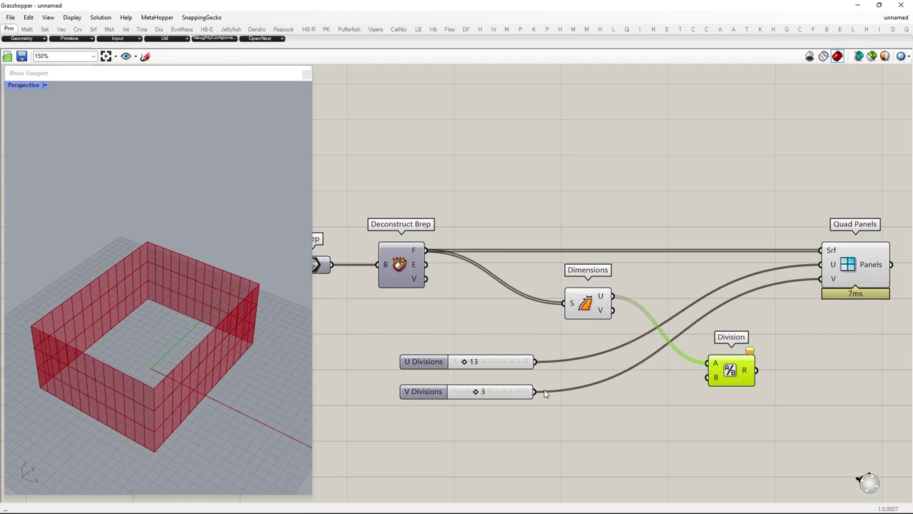
pyautogui.moveTo(536, 362); pyautogui.dragTo(820, 264)
pyautogui.click(565, 381)
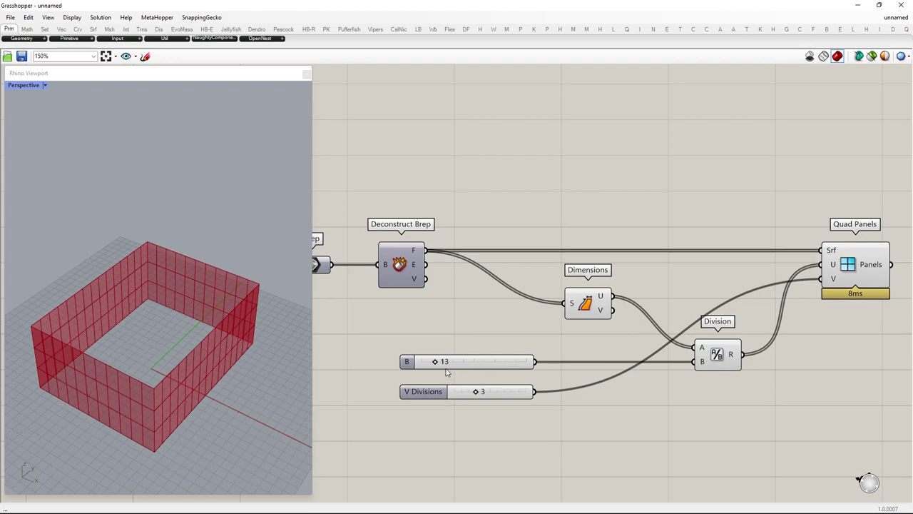
# - Increase the slider feeding Division's B input to get fewer, wider panels, and move the V Divisions slider closer to it
pyautogui.moveTo(438, 365); pyautogui.dragTo(457, 365)
pyautogui.moveTo(187, 428); pyautogui.dragTo(153, 389, button='right')
pyautogui.scroll(3, 132, 395)
pyautogui.moveTo(428, 391); pyautogui.dragTo(429, 376)
# - Add a second Deconstruct Brep component and connect the Panels output of Quad Panels to its B input
pyautogui.moveTo(839, 311); pyautogui.dragTo(639, 302, button='right')
pyautogui.doubleClick(631, 305)
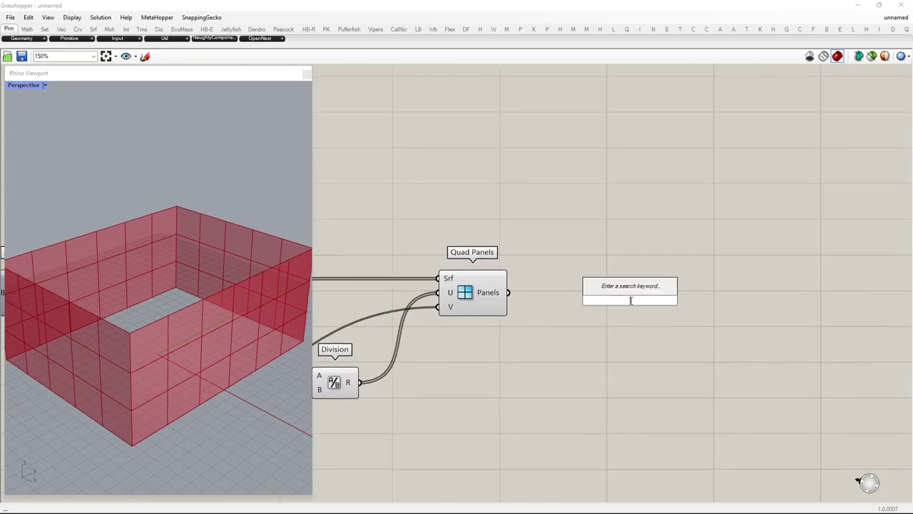
pyautogui.write('deconstruct brep')
pyautogui.press('Return')
pyautogui.moveTo(509, 292); pyautogui.dragTo(595, 292)
# - Turn off the previews of Quad Panels and the components feeding it
pyautogui.moveTo(511, 436); pyautogui.dragTo(164, 204)
pyautogui.middleClick(440, 209)
pyautogui.click(468, 182)
pyautogui.moveTo(715, 263); pyautogui.dragTo(698, 261, button='right')
pyautogui.scroll(3, 173, 423)
pyautogui.scroll(2, 174, 423)
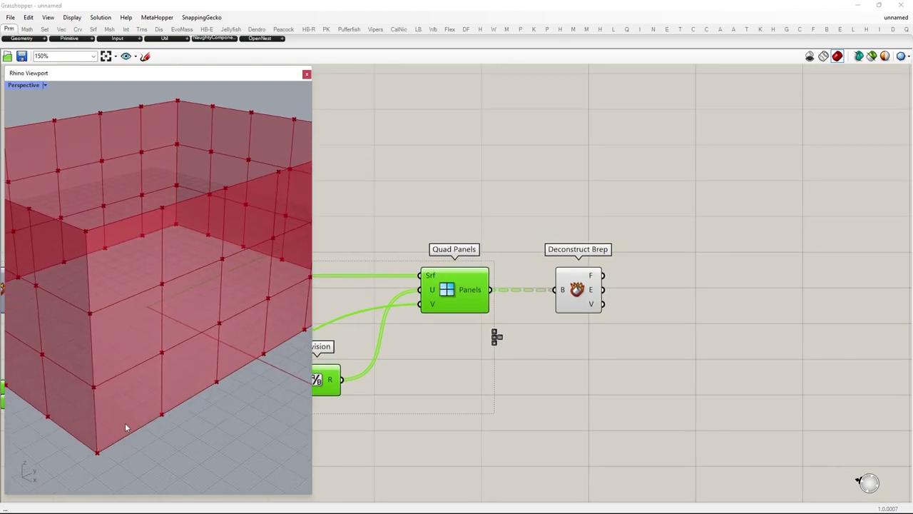
# - Add a Param Viewer and connect the V output of the second Deconstruct Brep to it
pyautogui.keyDown('shift'); pyautogui.moveTo(126, 424); pyautogui.dragTo(127, 413, button='right'); pyautogui.keyUp('shift')
pyautogui.moveTo(712, 308); pyautogui.dragTo(652, 308, button='right')
pyautogui.doubleClick(685, 238)
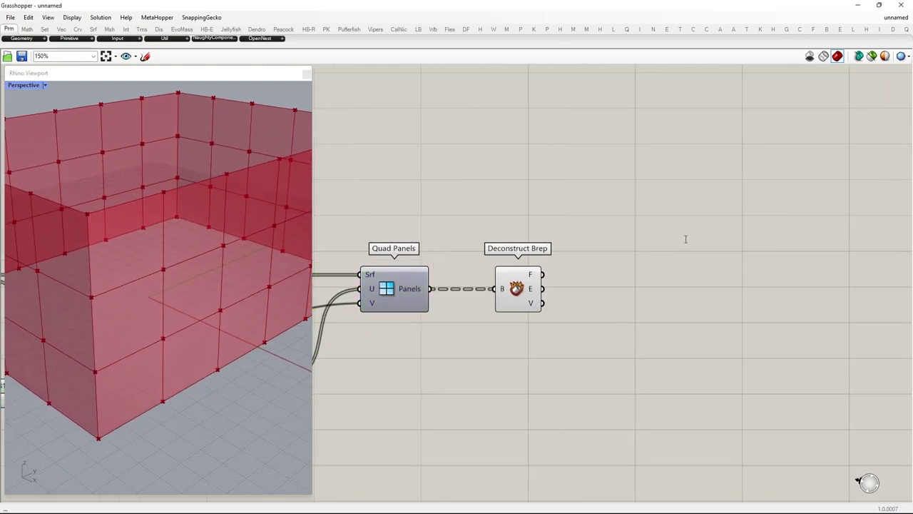
pyautogui.write('param')
pyautogui.press('Return')
pyautogui.moveTo(542, 303); pyautogui.dragTo(612, 238)
pyautogui.moveTo(669, 235); pyautogui.dragTo(669, 410)
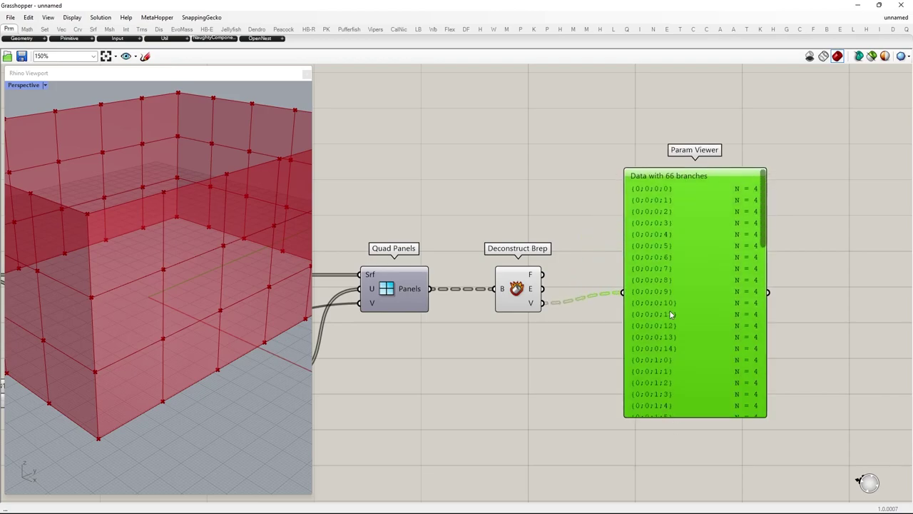
# - Simplify the data tree of the V output on the second Deconstruct Brep
pyautogui.rightClick(530, 308)
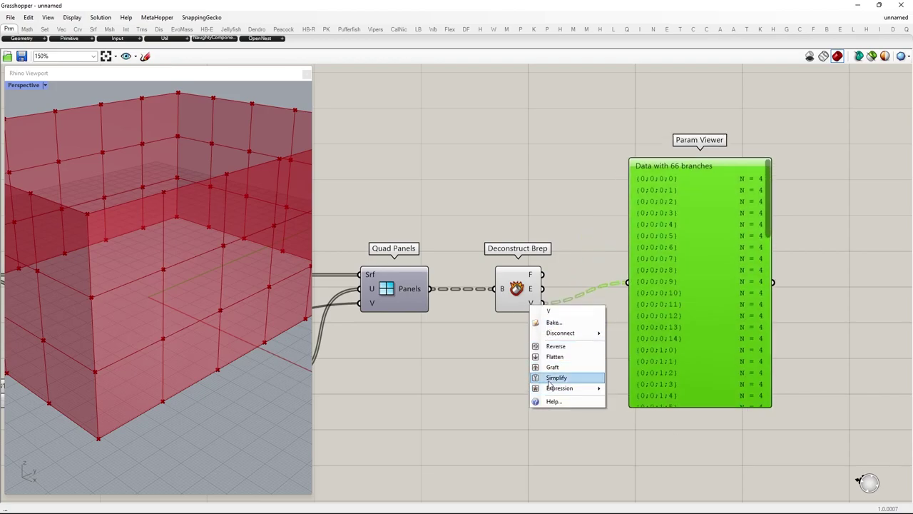
pyautogui.click(549, 377)
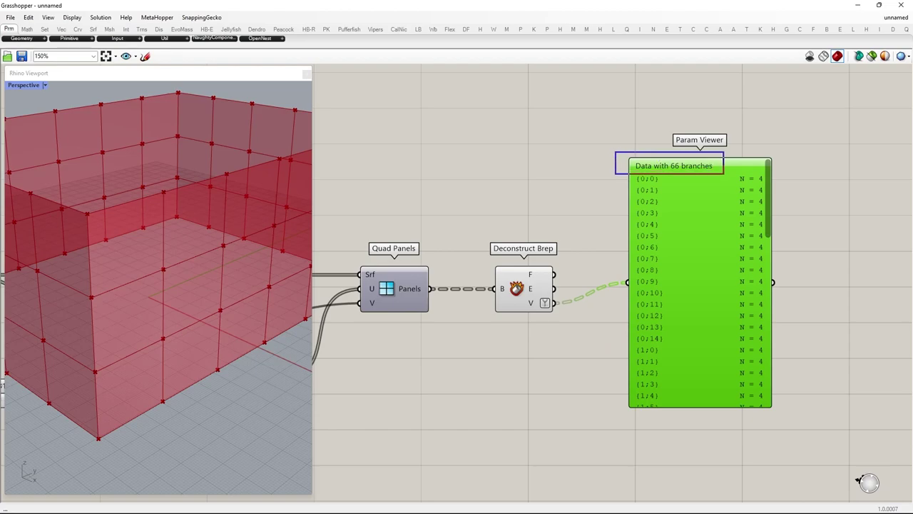
pyautogui.moveTo(751, 171); pyautogui.dragTo(775, 187)
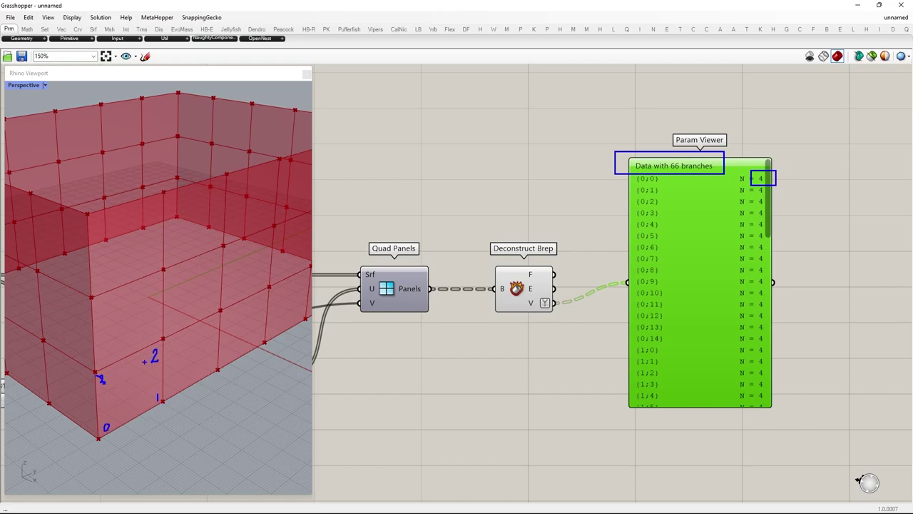
pyautogui.press('Escape')
# - Move the Param Viewer aside, add a Point List component and connect Deconstruct Brep's V output to its P input
pyautogui.moveTo(697, 243); pyautogui.dragTo(784, 263)
pyautogui.moveTo(757, 268); pyautogui.dragTo(783, 244, button='right')
pyautogui.doubleClick(569, 330)
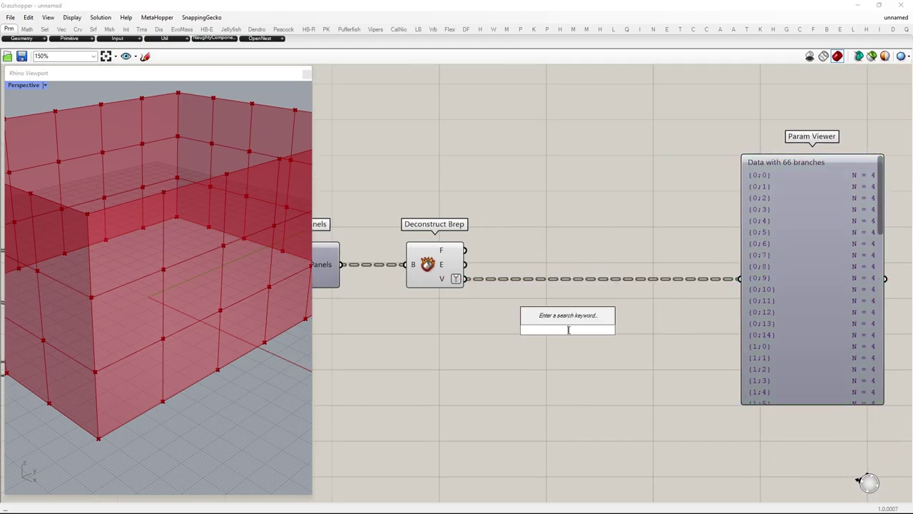
pyautogui.write('point list')
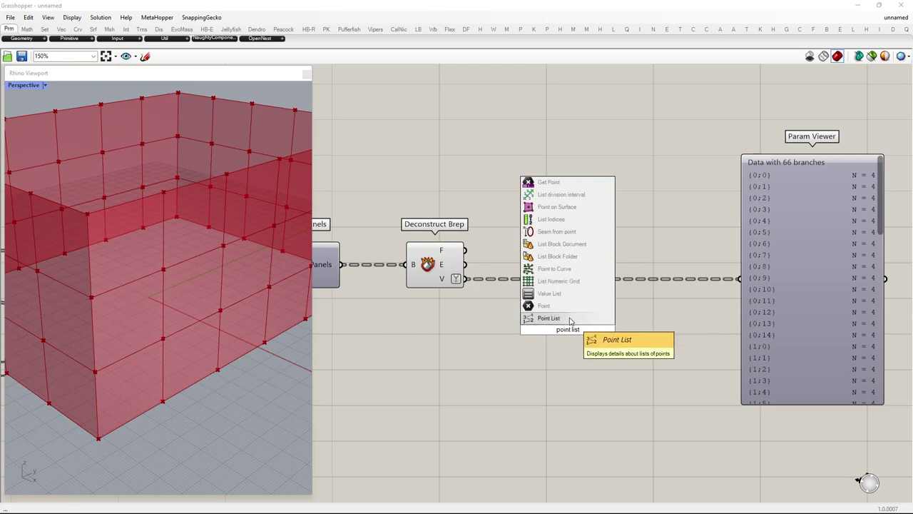
pyautogui.click(571, 320)
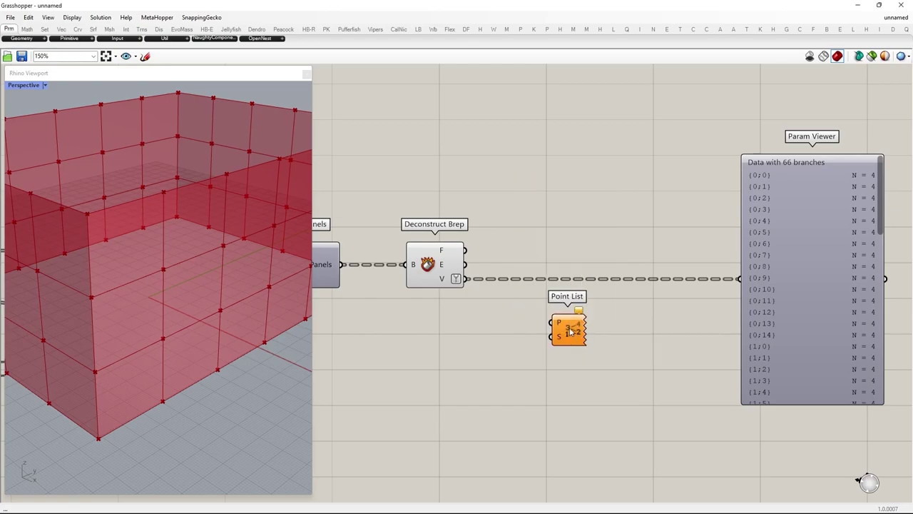
pyautogui.moveTo(574, 338); pyautogui.dragTo(653, 368)
pyautogui.moveTo(465, 278); pyautogui.dragTo(665, 351)
# - Add a number slider, connect it to Point List's S input and set the size to 6.447
pyautogui.doubleClick(537, 386)
pyautogui.write('12')
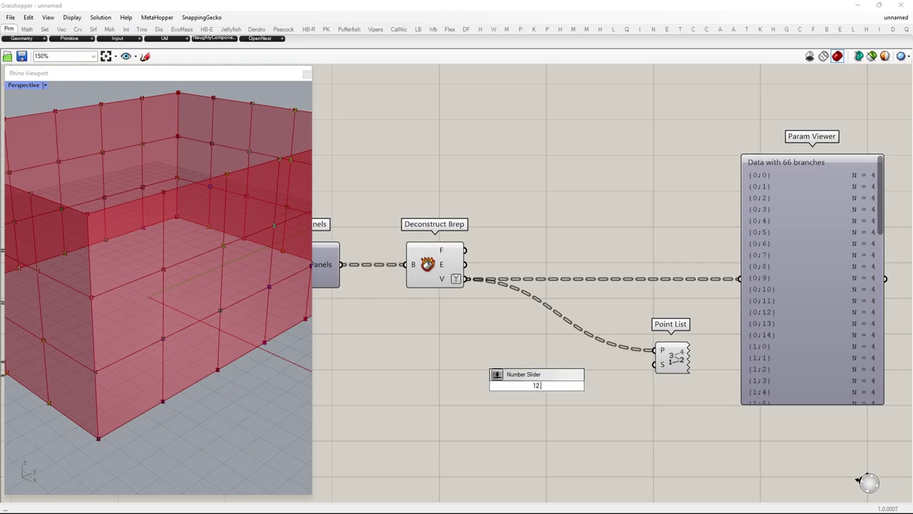
pyautogui.press('Return')
pyautogui.moveTo(596, 385); pyautogui.dragTo(655, 365)
pyautogui.moveTo(526, 388); pyautogui.dragTo(514, 386)
# - Add a Scale component for the Deconstruct Brep vertices and feed its G output into Point List's P input
pyautogui.doubleClick(493, 325)
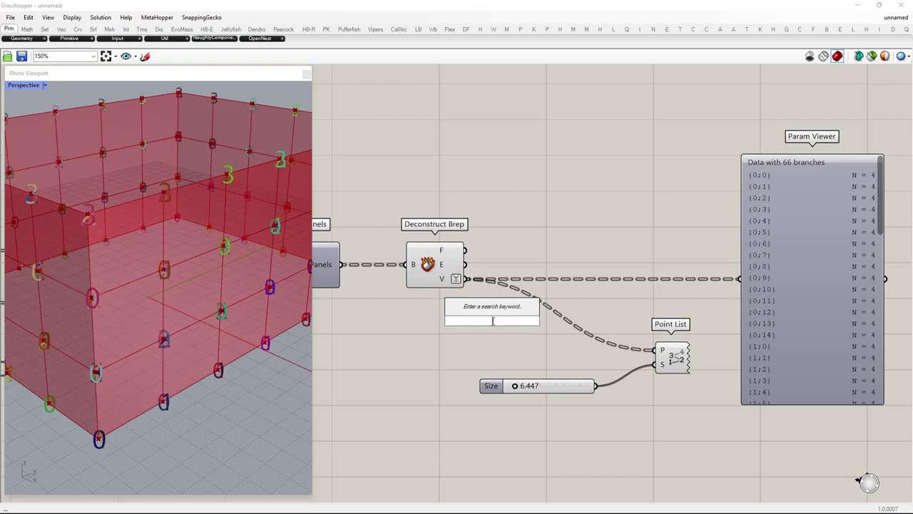
pyautogui.write('scale')
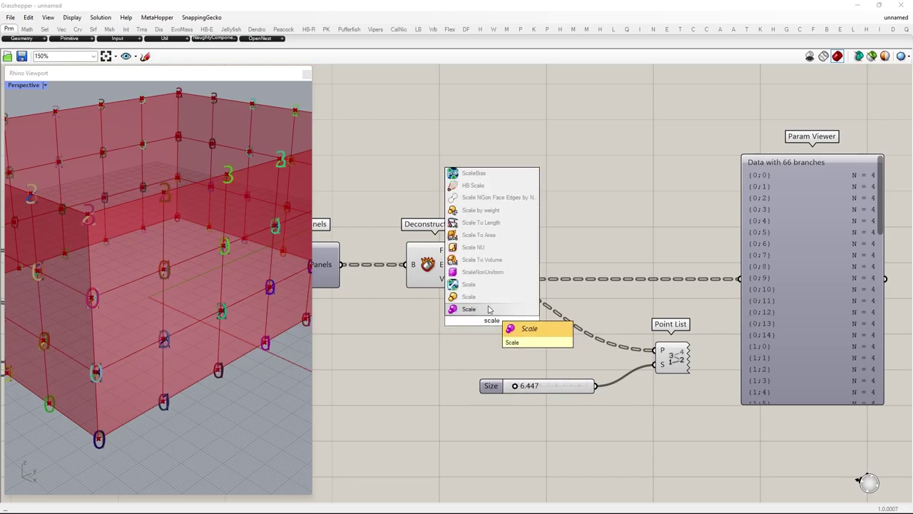
pyautogui.click(488, 311)
pyautogui.moveTo(474, 319); pyautogui.dragTo(503, 318)
pyautogui.moveTo(460, 278); pyautogui.dragTo(655, 349)
# - Add an Average component fed by the V output, connect its AM output to Scale's C input, and spread the components out
pyautogui.doubleClick(483, 336)
pyautogui.write('avaerage')
pyautogui.press('Return')
pyautogui.moveTo(464, 278); pyautogui.dragTo(558, 315)
pyautogui.scroll(-2, 403, 385)
pyautogui.moveTo(671, 279); pyautogui.dragTo(794, 279)
pyautogui.moveTo(632, 401); pyautogui.dragTo(412, 296)
pyautogui.moveTo(422, 328); pyautogui.dragTo(510, 364)
pyautogui.click(509, 372)
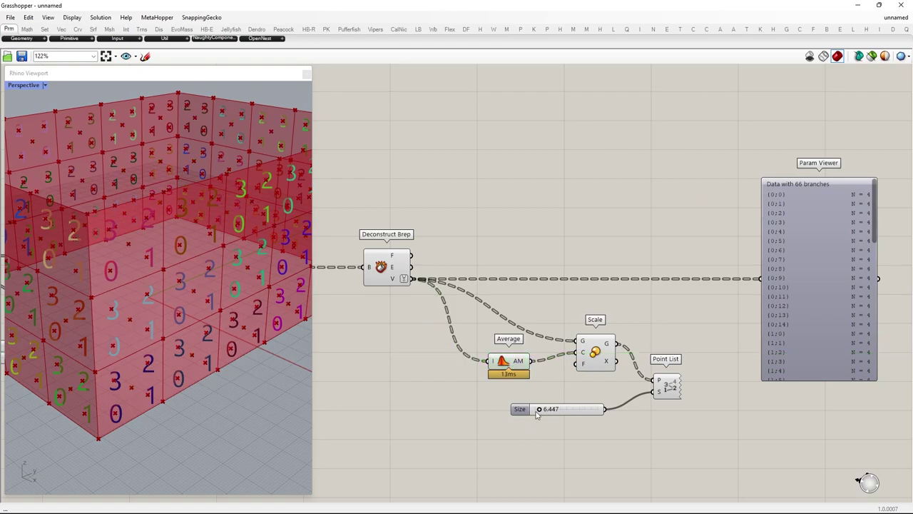
# - Lower the Point List Size slider to 3.242
pyautogui.scroll(6, 550, 423)
pyautogui.moveTo(539, 410); pyautogui.dragTo(538, 411)
pyautogui.moveTo(513, 380); pyautogui.dragTo(515, 376)
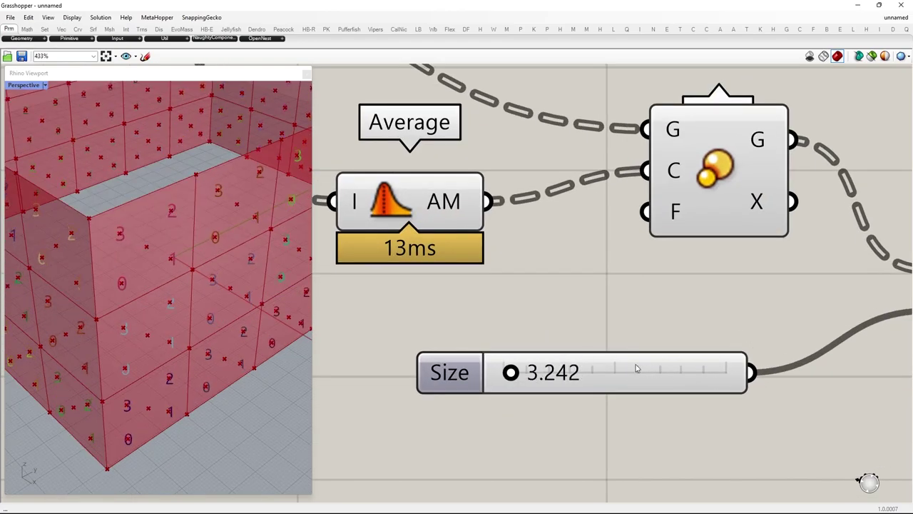
# - Turn off the previews of the Average and Scale components
pyautogui.scroll(-5, 618, 365)
pyautogui.moveTo(658, 386); pyautogui.dragTo(460, 183)
pyautogui.middleClick(517, 241)
pyautogui.click(544, 210)
# - Temporarily enlarge the Rhino viewport and examine the corner point indices of neighbouring panels on the box's front wall
pyautogui.moveTo(314, 302); pyautogui.dragTo(661, 302)
pyautogui.moveTo(428, 371); pyautogui.dragTo(403, 348, button='right')
pyautogui.scroll(-2, 332, 348)
pyautogui.moveTo(333, 348); pyautogui.dragTo(339, 353, button='right')
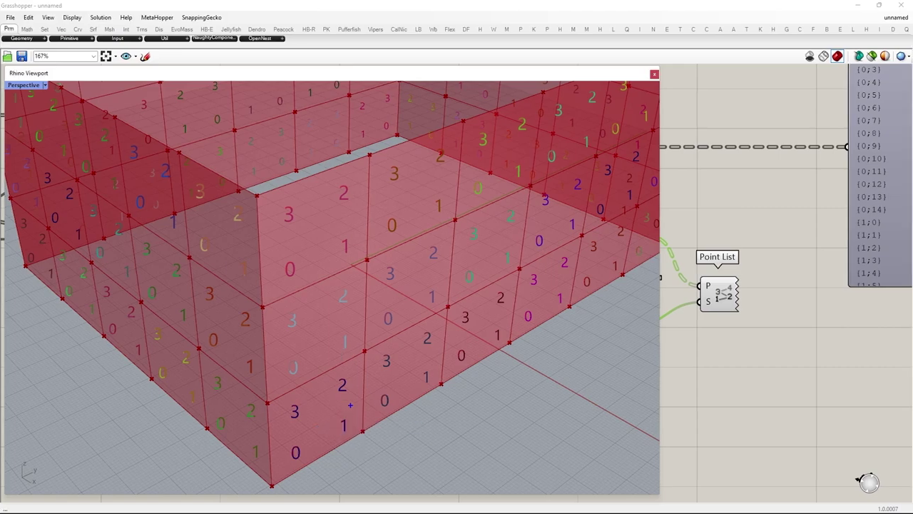
pyautogui.moveTo(343, 373)
pyautogui.mouseDown()
pyautogui.moveTo(298, 427)
pyautogui.moveTo(334, 419)
pyautogui.moveTo(344, 374)
pyautogui.mouseUp()
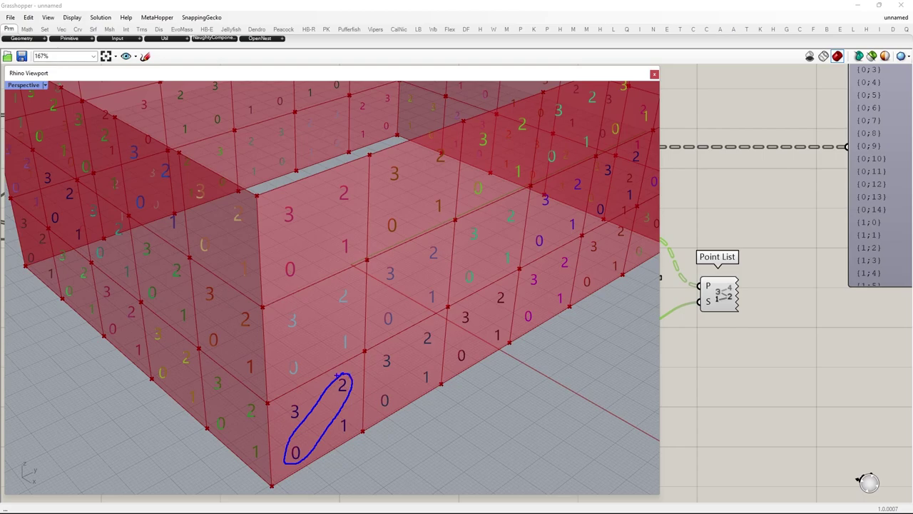
pyautogui.moveTo(300, 339)
pyautogui.mouseDown()
pyautogui.moveTo(351, 354)
pyautogui.moveTo(303, 305)
pyautogui.mouseUp()
pyautogui.press('b')
pyautogui.moveTo(343, 178)
pyautogui.mouseDown()
pyautogui.moveTo(297, 229)
pyautogui.moveTo(343, 177)
pyautogui.mouseUp()
pyautogui.press('y')
pyautogui.moveTo(440, 376)
pyautogui.mouseDown()
pyautogui.moveTo(391, 373)
pyautogui.moveTo(436, 374)
pyautogui.mouseUp()
pyautogui.press('b')
pyautogui.moveTo(375, 332)
pyautogui.mouseDown()
pyautogui.moveTo(408, 272)
pyautogui.moveTo(376, 333)
pyautogui.mouseUp()
pyautogui.press('y')
pyautogui.moveTo(405, 161)
pyautogui.mouseDown()
pyautogui.moveTo(387, 161)
pyautogui.moveTo(405, 161)
pyautogui.mouseUp()
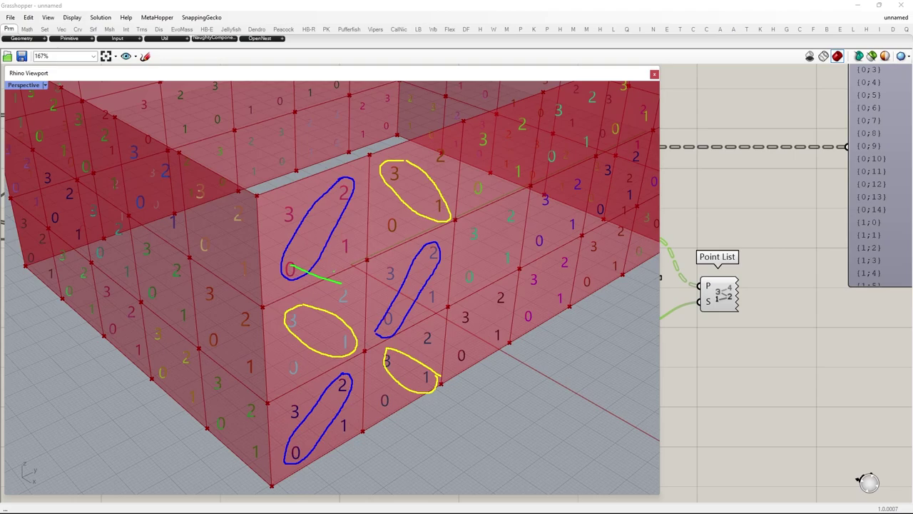
pyautogui.moveTo(344, 189); pyautogui.dragTo(377, 202)
pyautogui.moveTo(295, 455); pyautogui.dragTo(333, 472)
pyautogui.moveTo(342, 385); pyautogui.dragTo(368, 402)
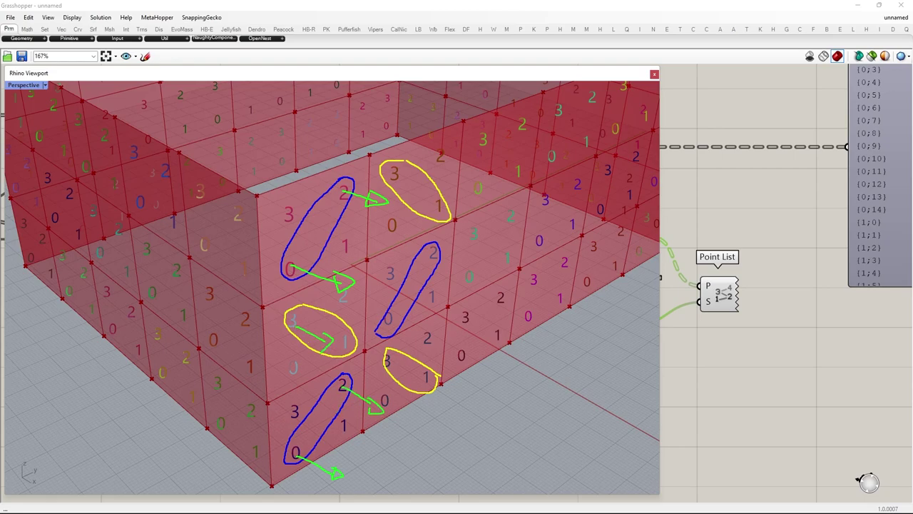
pyautogui.press('Escape')
pyautogui.moveTo(660, 378); pyautogui.dragTo(312, 397)
pyautogui.click(478, 387)
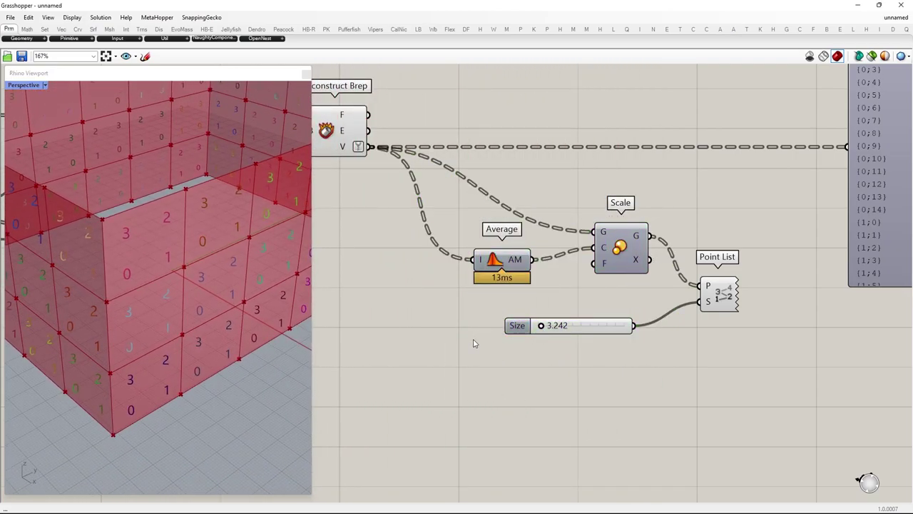
# - Move the Param Viewer, Point List and Size slider farther from Scale to free canvas space between them
pyautogui.moveTo(425, 327); pyautogui.dragTo(351, 344, button='right')
pyautogui.scroll(-2, 426, 328)
pyautogui.moveTo(694, 242); pyautogui.dragTo(802, 249)
pyautogui.moveTo(568, 316); pyautogui.dragTo(762, 280)
pyautogui.moveTo(785, 275); pyautogui.dragTo(881, 275)
pyautogui.moveTo(758, 281); pyautogui.dragTo(838, 280)
pyautogui.click(573, 349)
pyautogui.moveTo(472, 335); pyautogui.dragTo(787, 282)
pyautogui.moveTo(590, 344); pyautogui.dragTo(491, 348, button='right')
pyautogui.keyDown('alt'); pyautogui.moveTo(504, 350); pyautogui.dragTo(580, 351); pyautogui.keyUp('alt')
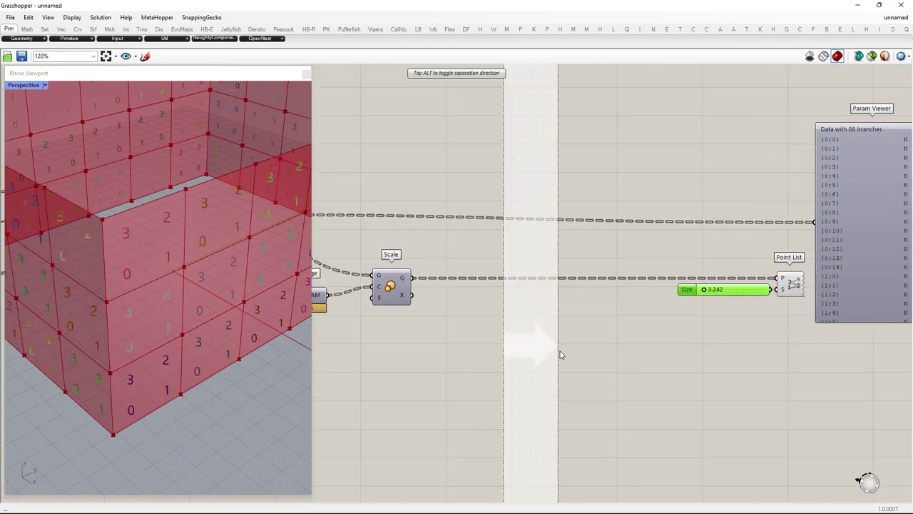
# - Add a Split Tree component and connect Scale's G output to its D input
pyautogui.doubleClick(578, 333)
pyautogui.write('split tree')
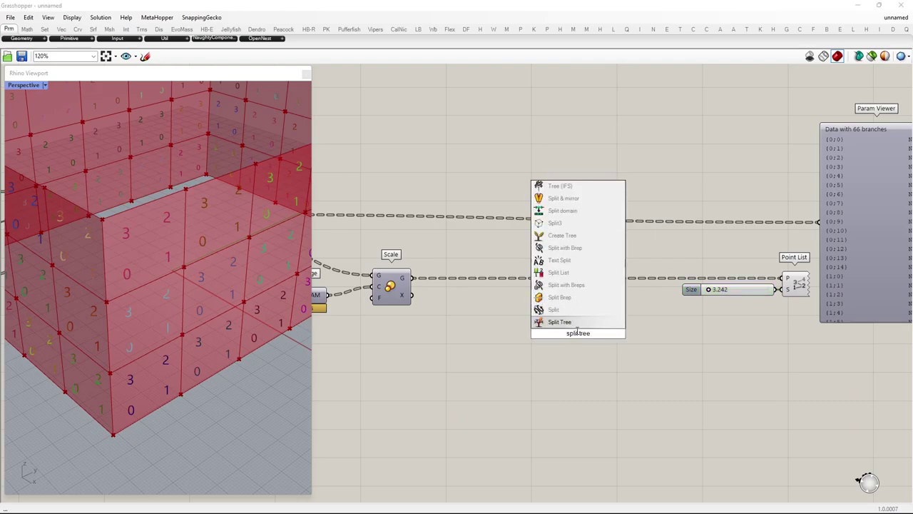
pyautogui.press('Return')
pyautogui.moveTo(412, 277); pyautogui.dragTo(561, 331)
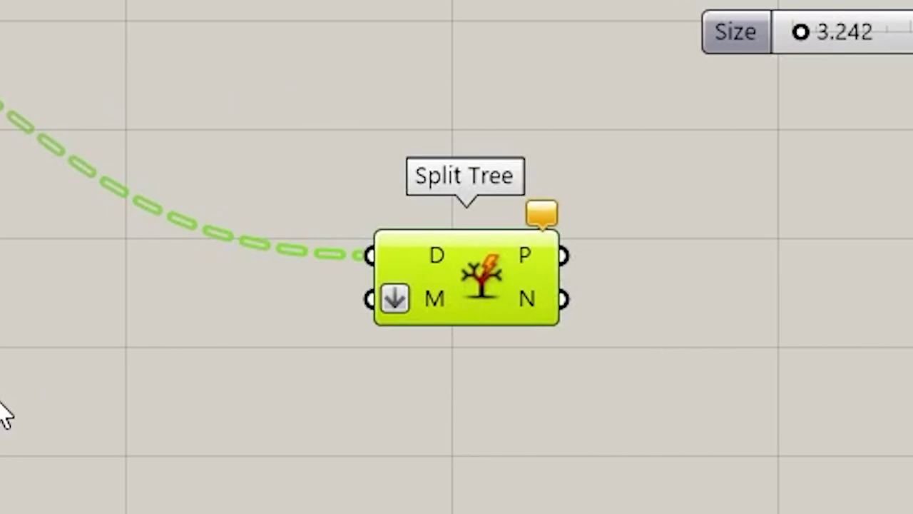
# - Add an empty panel in front of Split Tree and move the Param Viewer close above it for reference
pyautogui.doubleClick(21, 386)
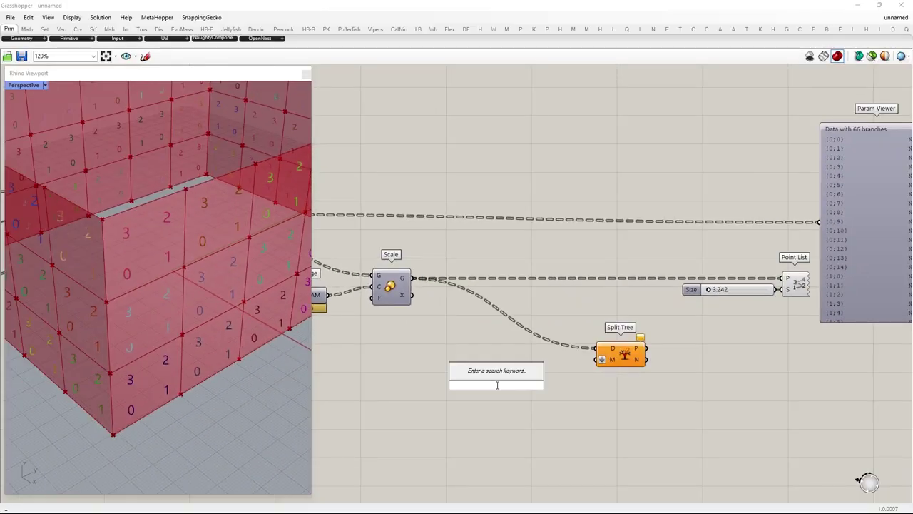
pyautogui.write('panel')
pyautogui.press('Return')
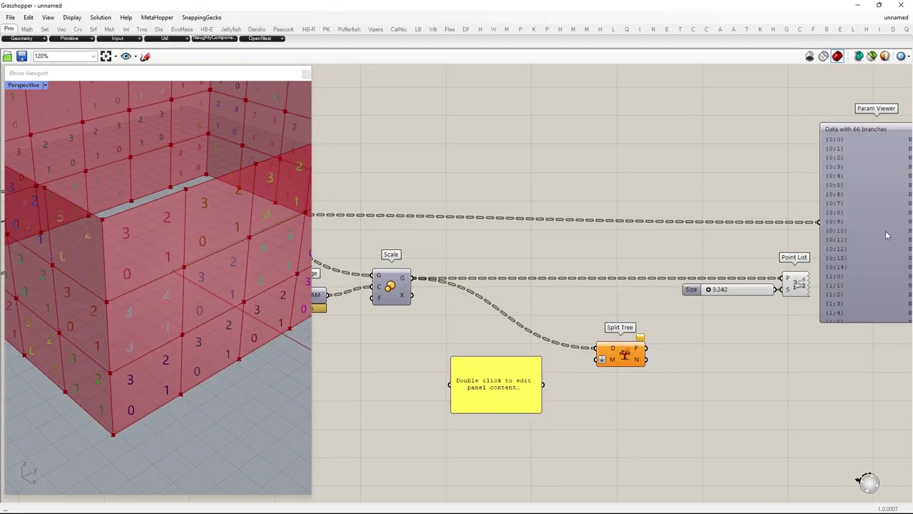
pyautogui.moveTo(885, 231); pyautogui.dragTo(523, 201)
pyautogui.scroll(3, 477, 221)
pyautogui.moveTo(477, 221); pyautogui.dragTo(528, 196, button='right')
pyautogui.click(527, 423)
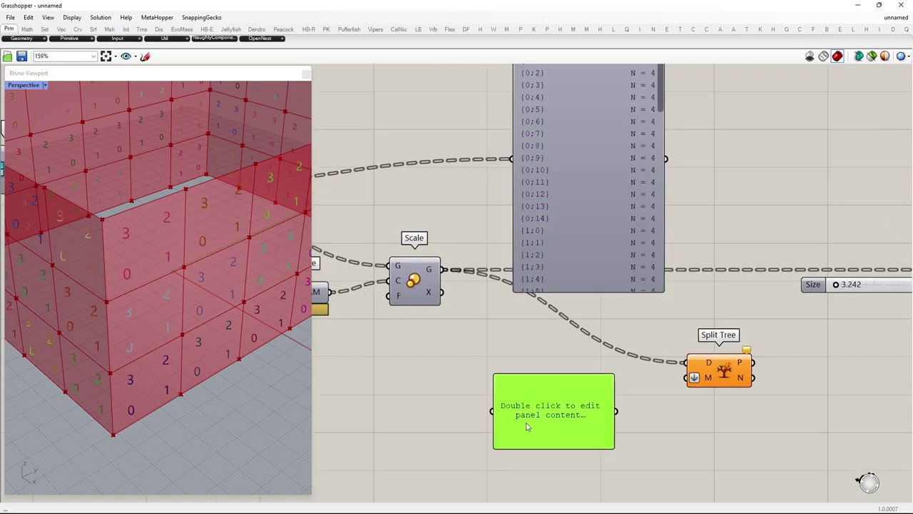
# - Enter the mask {?;0,2,...}[0,2] in the new panel
pyautogui.doubleClick(526, 425)
pyautogui.press('BackSpace')
pyautogui.write('{?;0,2,...')
pyautogui.press('Right')
pyautogui.press('Right')
pyautogui.write('0,2')
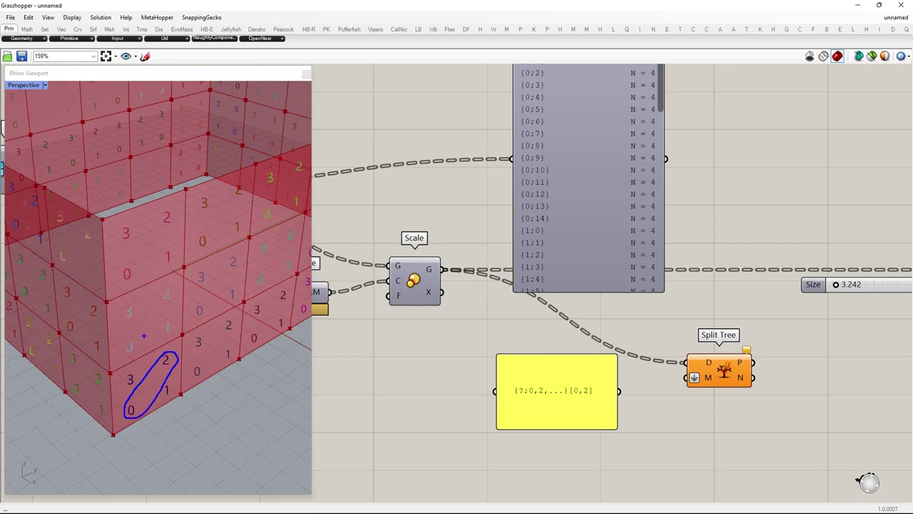
pyautogui.moveTo(168, 214)
pyautogui.mouseDown()
pyautogui.moveTo(136, 241)
pyautogui.moveTo(148, 274)
pyautogui.moveTo(171, 210)
pyautogui.mouseUp()
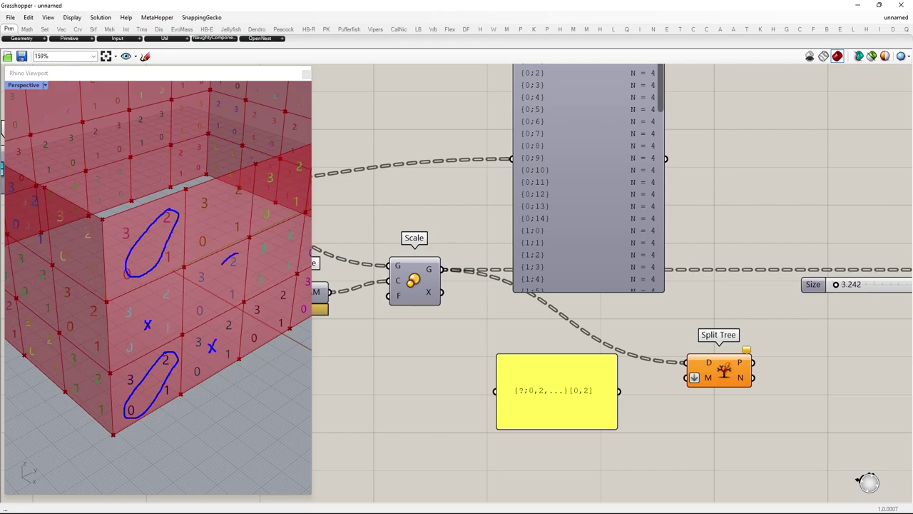
pyautogui.moveTo(220, 267); pyautogui.dragTo(242, 271)
pyautogui.press('Escape')
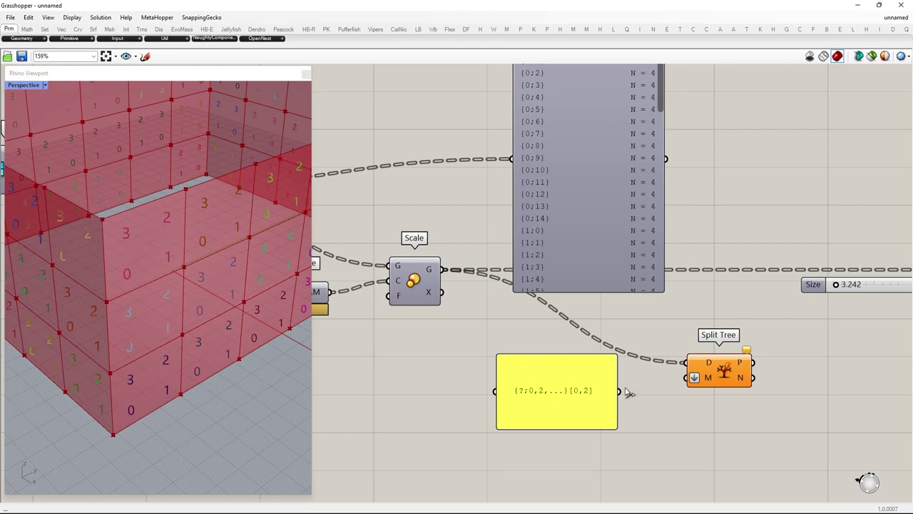
# - Connect the mask panel to Split Tree's M input and its P output to Point List's P input, repositioning Point List and its slider
pyautogui.moveTo(620, 391)
pyautogui.mouseDown()
pyautogui.moveTo(685, 377)
pyautogui.moveTo(601, 432)
pyautogui.mouseUp()
pyautogui.scroll(-2, 694, 375)
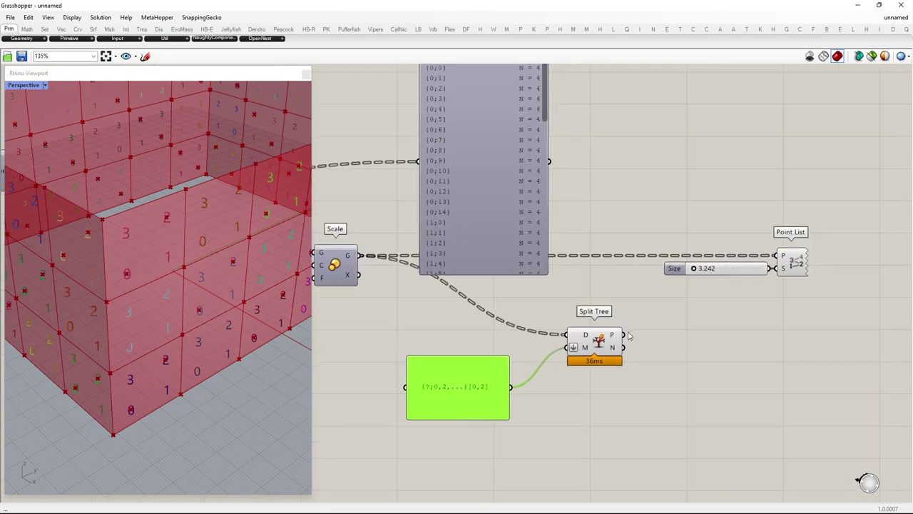
pyautogui.moveTo(623, 333); pyautogui.dragTo(779, 255)
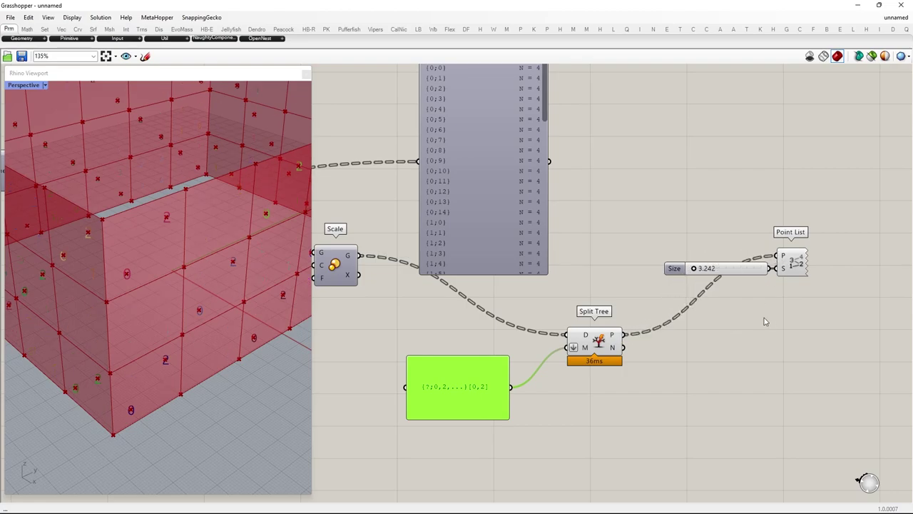
pyautogui.moveTo(799, 328); pyautogui.dragTo(722, 239)
pyautogui.moveTo(797, 262); pyautogui.dragTo(866, 340)
pyautogui.click(685, 378)
# - Add a second mask line {?;1,3,...}[1,3] to the panel feeding Split Tree
pyautogui.moveTo(431, 383); pyautogui.dragTo(470, 354, button='right')
pyautogui.scroll(2, 470, 355)
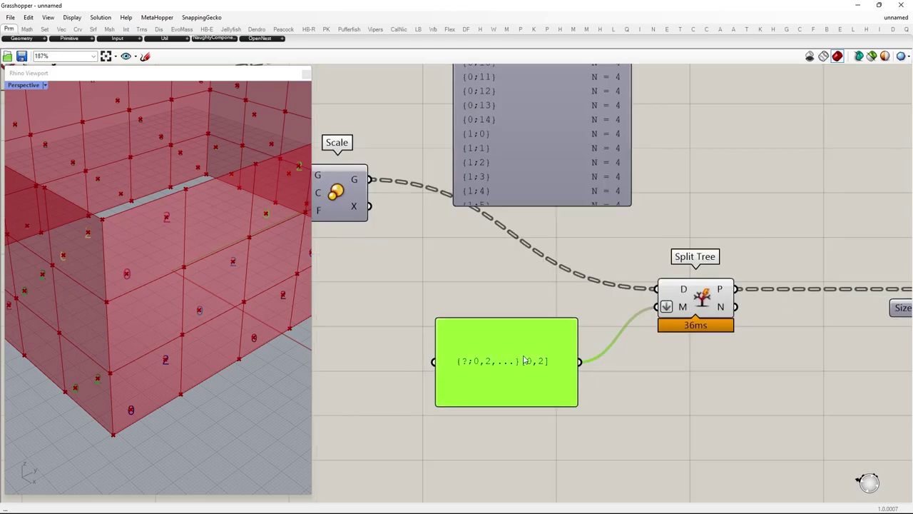
pyautogui.doubleClick(470, 334)
pyautogui.hotkey('ctrl', 'c')
pyautogui.click(550, 324)
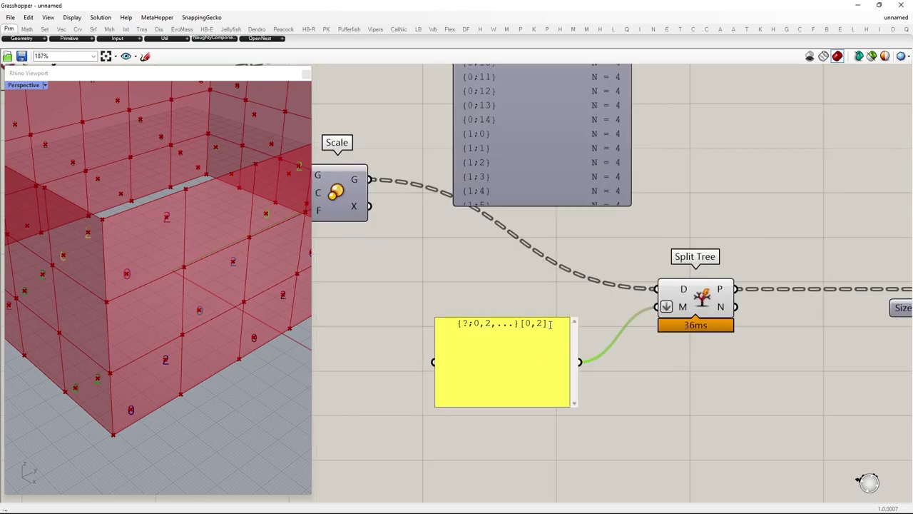
pyautogui.hotkey('ctrl', 'v')
pyautogui.doubleClick(479, 333)
pyautogui.write('1')
pyautogui.doubleClick(489, 334)
pyautogui.write('1')
pyautogui.click(645, 416)
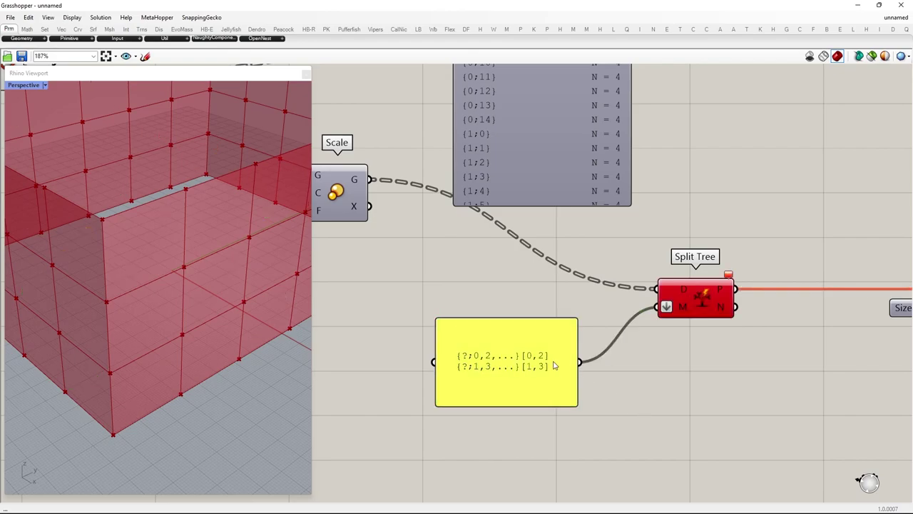
# - Make the mask panel output its two lines as separate items instead of multiline text
pyautogui.rightClick(517, 360)
pyautogui.click(548, 312)
pyautogui.scroll(-3, 475, 331)
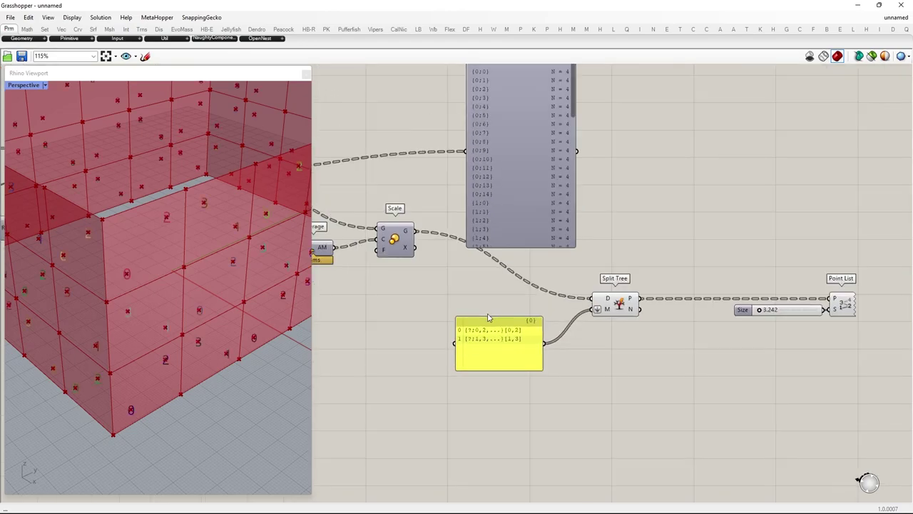
# - Delete the Param Viewer, Point List and Size slider, and reposition the mask panel and Split Tree
pyautogui.click(499, 255)
pyautogui.press('Delete')
pyautogui.moveTo(477, 415); pyautogui.dragTo(416, 415)
pyautogui.moveTo(571, 366); pyautogui.dragTo(497, 299)
pyautogui.moveTo(831, 403); pyautogui.dragTo(685, 299)
pyautogui.press('Delete')
# - Add a Move component after Split Tree
pyautogui.doubleClick(668, 303)
pyautogui.write('move')
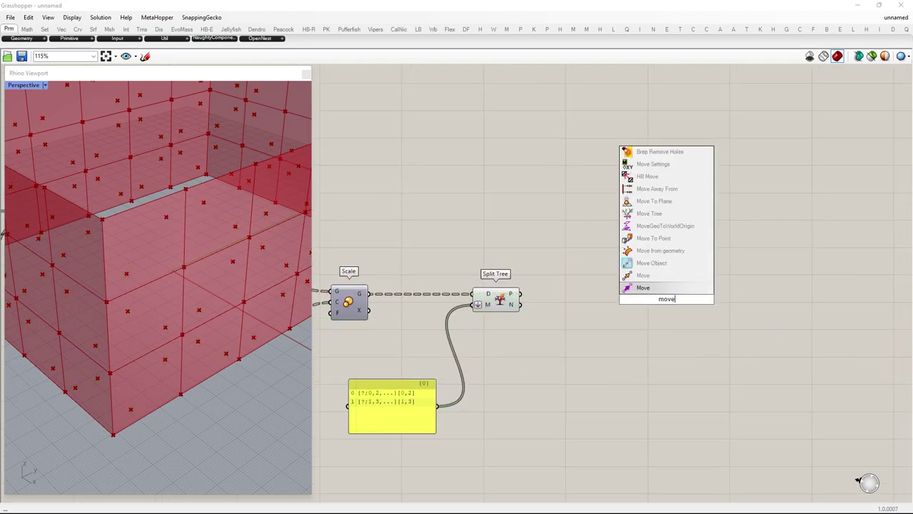
pyautogui.click(642, 287)
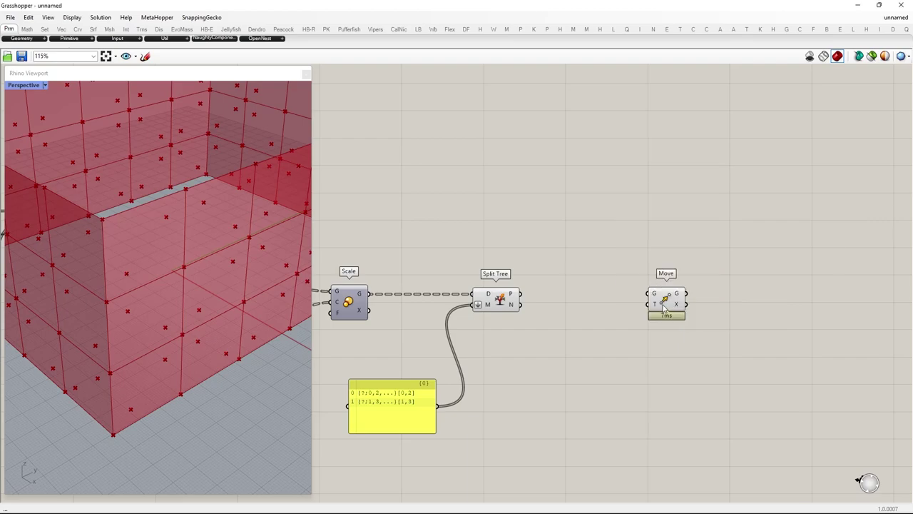
# - Feed Split Tree's positive output into Move's geometry input and add an Is Planar component above Split Tree
pyautogui.moveTo(520, 294); pyautogui.dragTo(642, 305)
pyautogui.moveTo(566, 321); pyautogui.dragTo(756, 360, button='right')
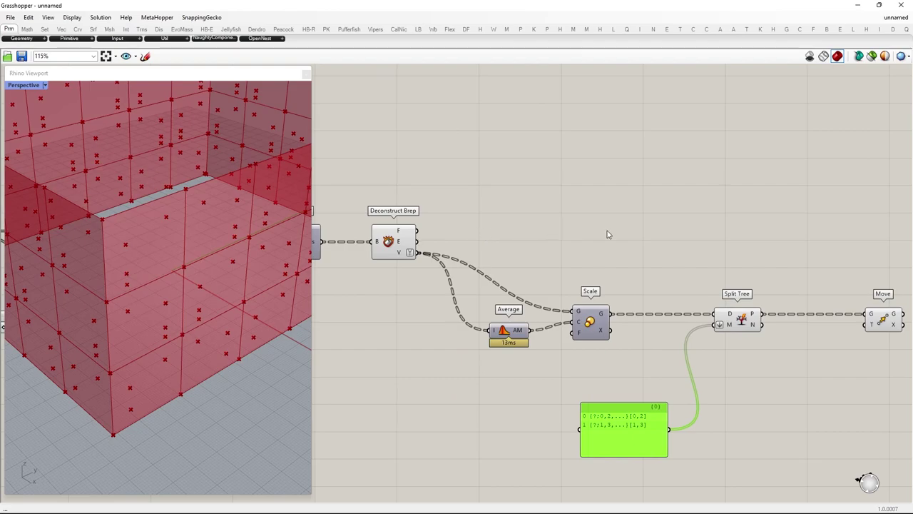
pyautogui.doubleClick(607, 234)
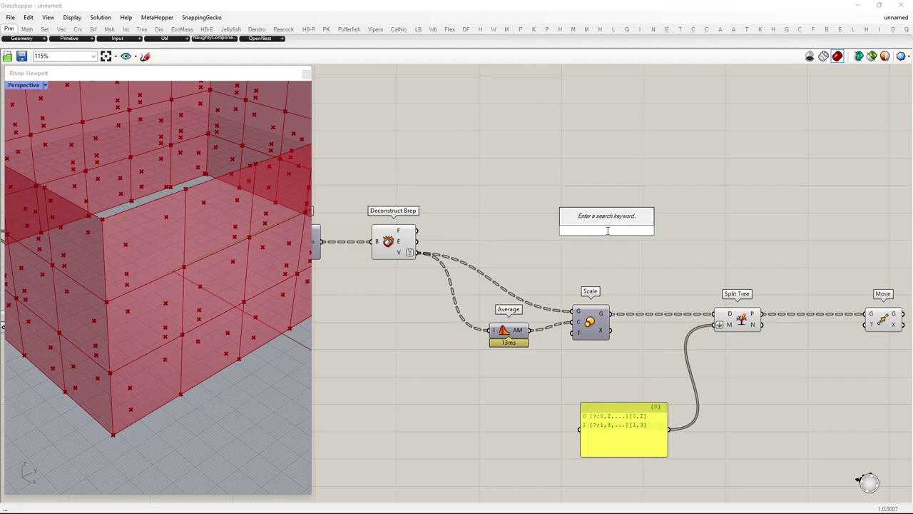
pyautogui.write('is pla')
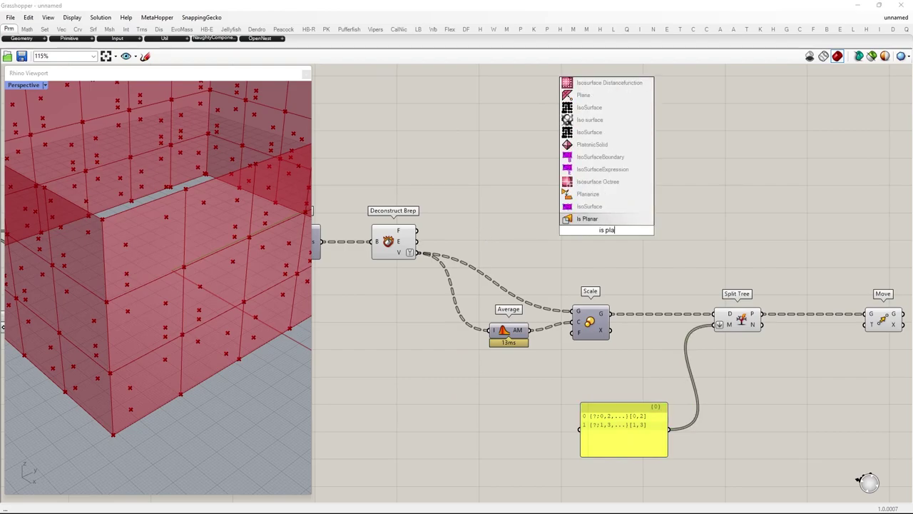
pyautogui.write('nar')
pyautogui.click(608, 221)
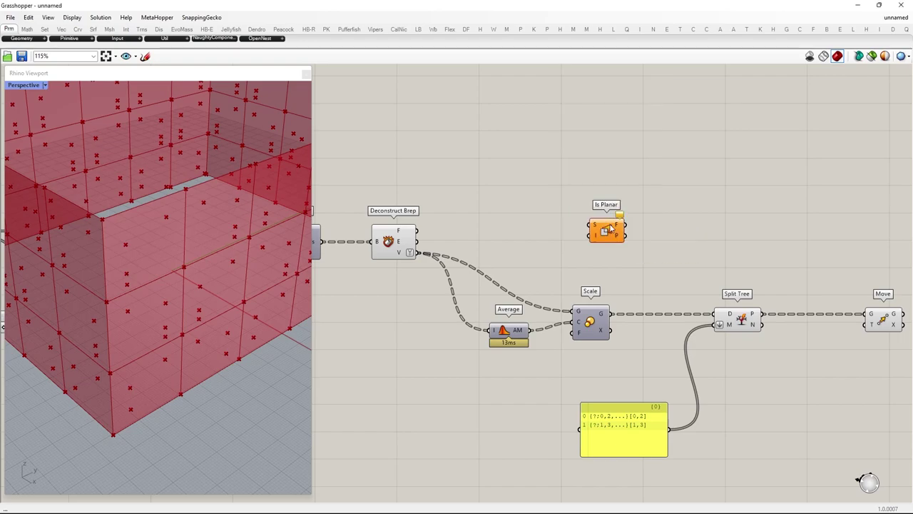
# - Connect Deconstruct Brep's faces output to Is Planar's surface input and align Is Planar above Split Tree
pyautogui.moveTo(417, 231); pyautogui.dragTo(590, 225)
pyautogui.moveTo(635, 234); pyautogui.dragTo(470, 228, button='right')
pyautogui.moveTo(448, 229); pyautogui.dragTo(569, 229)
pyautogui.moveTo(648, 247); pyautogui.dragTo(535, 242, button='right')
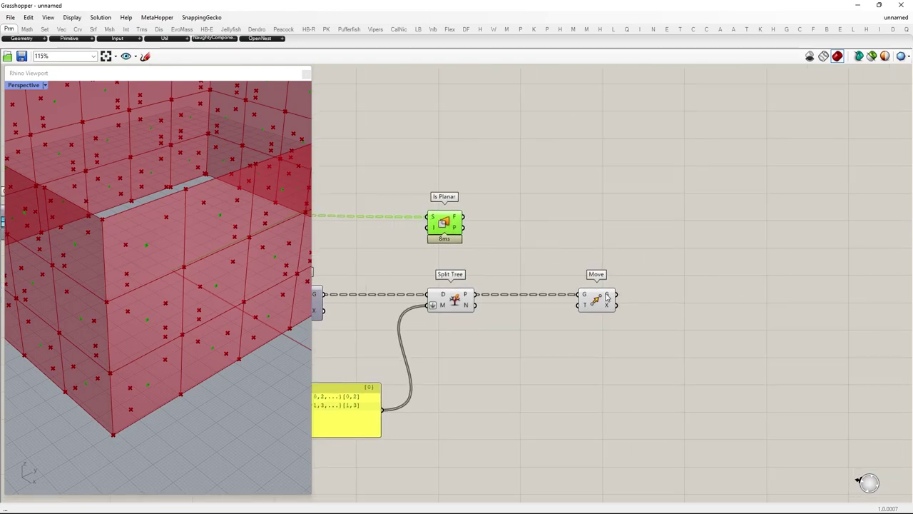
# - Shift Move farther from Split Tree and add a Deconstruct Plane component fed by Is Planar's plane output
pyautogui.moveTo(607, 297); pyautogui.dragTo(684, 296)
pyautogui.doubleClick(567, 353)
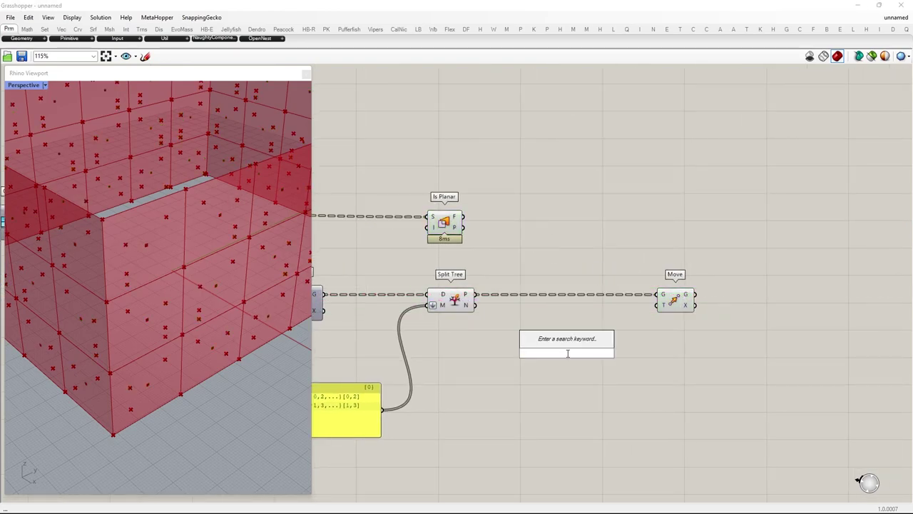
pyautogui.write('deconstruct')
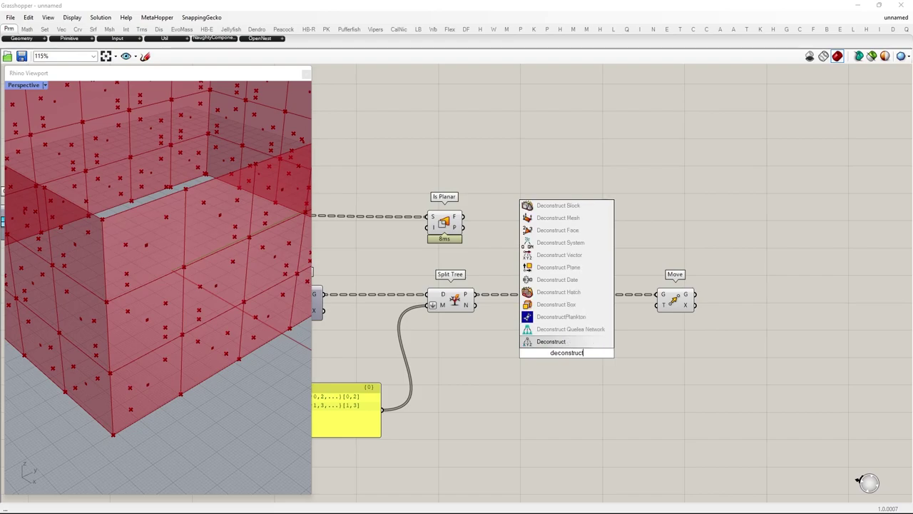
pyautogui.write(' plane')
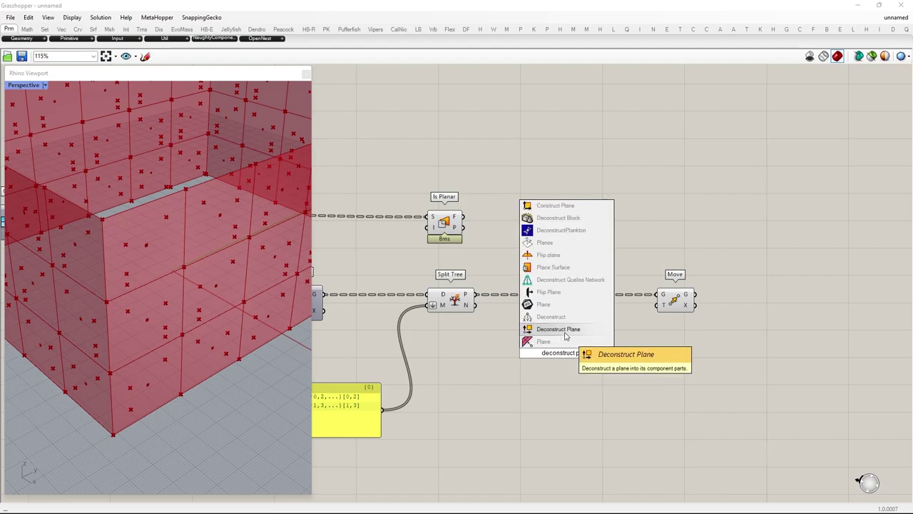
pyautogui.click(558, 329)
pyautogui.moveTo(462, 226); pyautogui.dragTo(550, 353)
pyautogui.moveTo(656, 360); pyautogui.dragTo(579, 359, button='right')
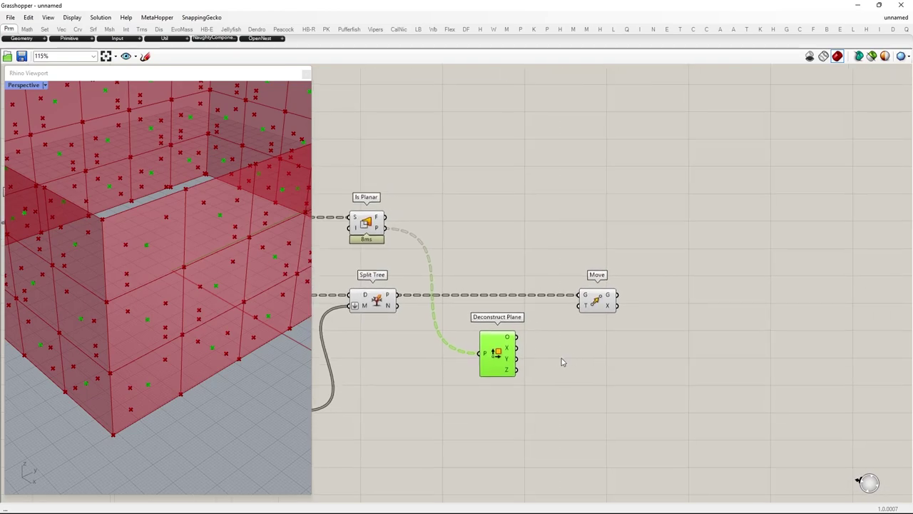
# - Make room before Move and add an Amplitude component fed by Deconstruct Plane's Z axis
pyautogui.keyDown('alt'); pyautogui.moveTo(562, 358); pyautogui.dragTo(586, 362); pyautogui.keyUp('alt')
pyautogui.doubleClick(625, 361)
pyautogui.write('*a')
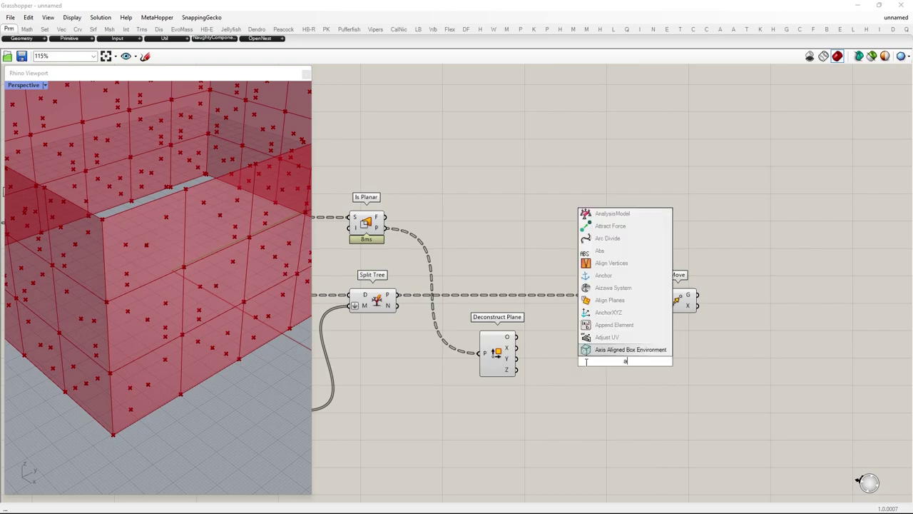
pyautogui.write('mplitude')
pyautogui.press('Return')
pyautogui.moveTo(614, 366); pyautogui.dragTo(596, 395)
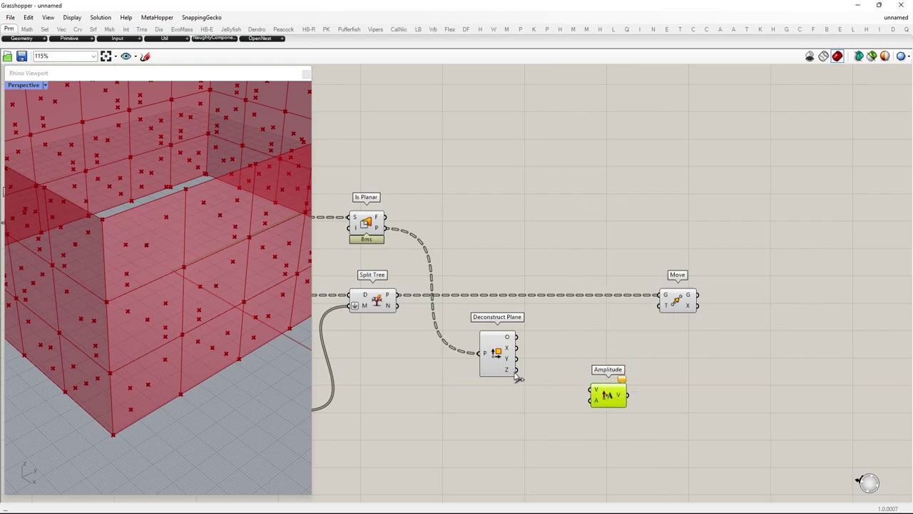
pyautogui.moveTo(517, 369); pyautogui.dragTo(583, 371)
# - Add a slider of 12 for the Amplitude value and connect Amplitude's vector output to Move's translation input
pyautogui.doubleClick(506, 420)
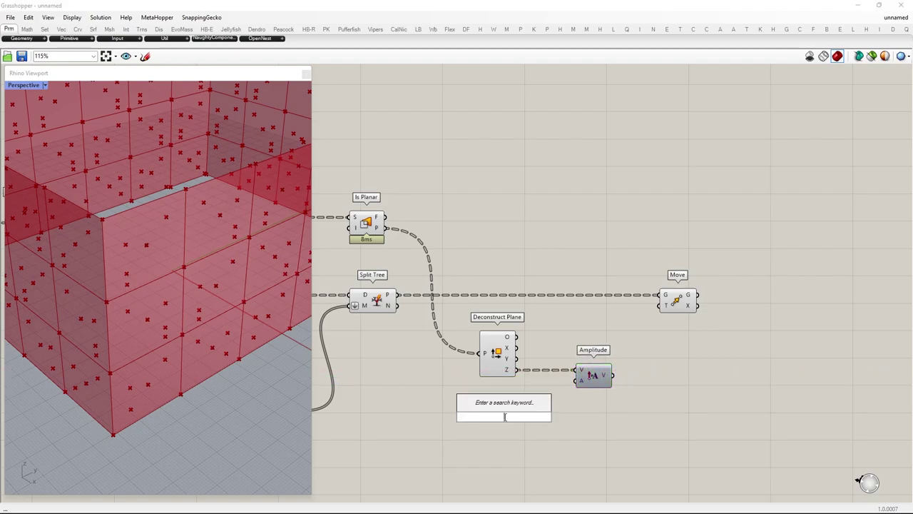
pyautogui.write('12')
pyautogui.press('Return')
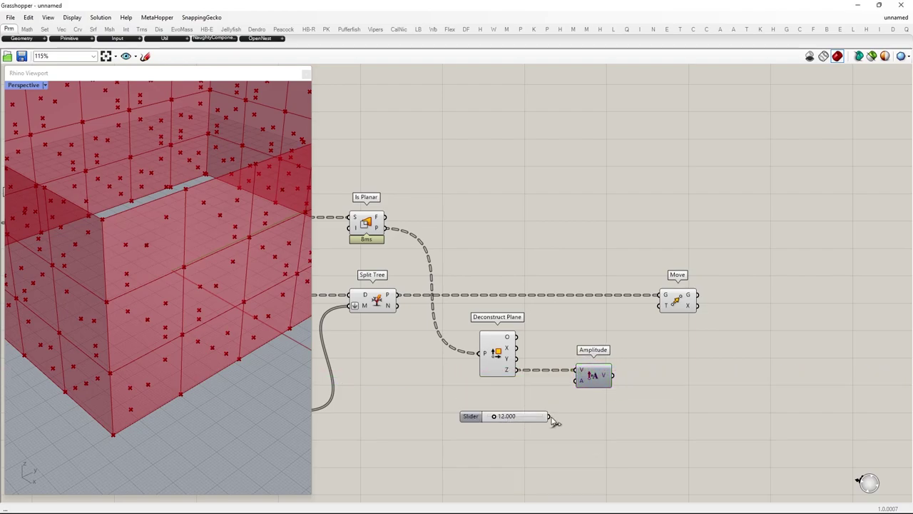
pyautogui.moveTo(548, 415); pyautogui.dragTo(658, 305)
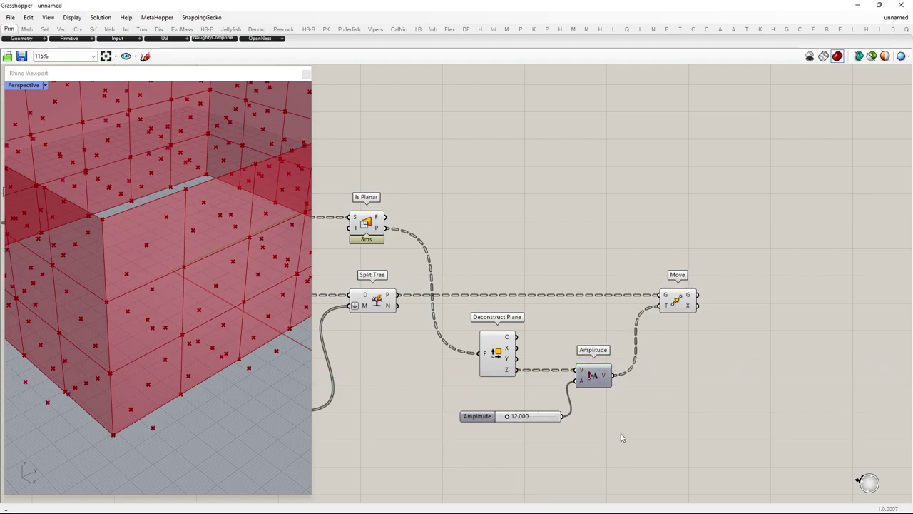
# - Hide the preview of Is Planar, Split Tree, Deconstruct Plane and Amplitude
pyautogui.moveTo(619, 462); pyautogui.dragTo(239, 170)
pyautogui.middleClick(605, 276)
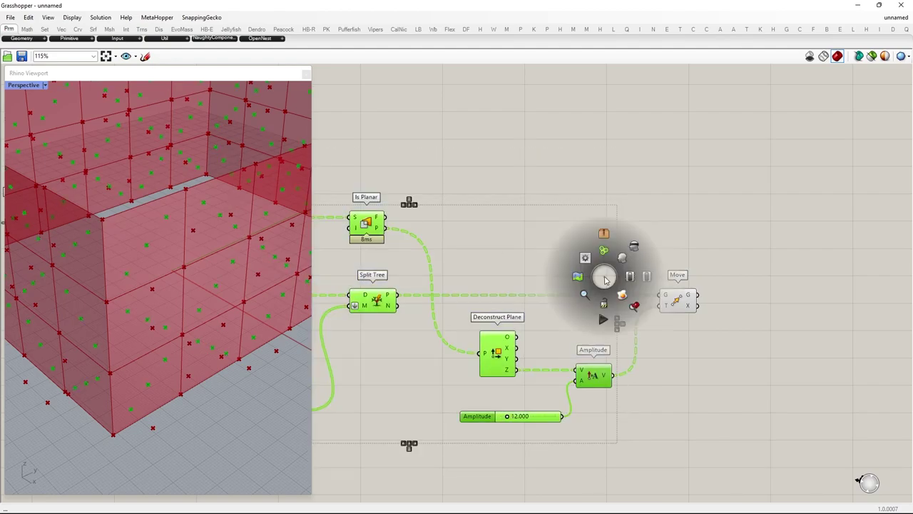
pyautogui.click(633, 247)
# - Set the Amplitude slider that drives Move to 0
pyautogui.moveTo(114, 395); pyautogui.dragTo(134, 393, button='right')
pyautogui.moveTo(485, 402); pyautogui.dragTo(565, 374, button='right')
pyautogui.moveTo(120, 385); pyautogui.dragTo(154, 379, button='right')
pyautogui.scroll(4, 236, 343)
pyautogui.scroll(-1, 237, 342)
pyautogui.click(567, 466)
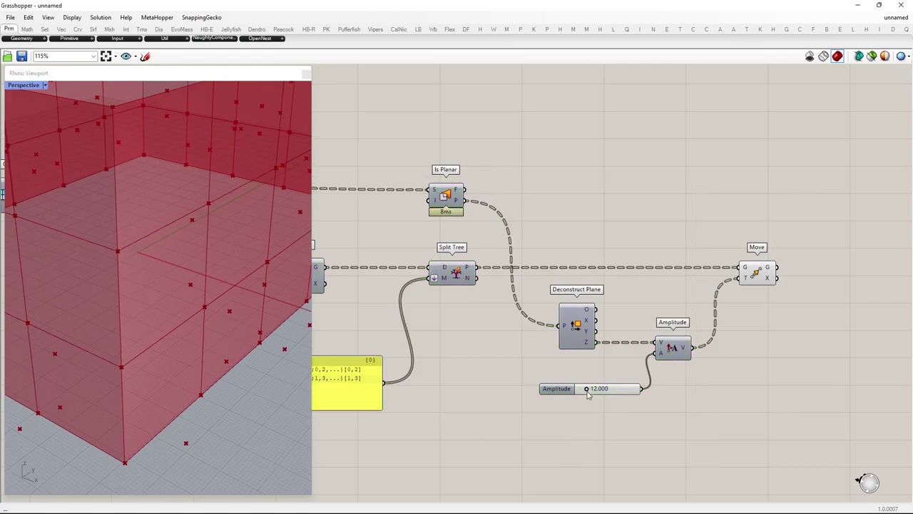
pyautogui.moveTo(588, 391)
pyautogui.mouseDown()
pyautogui.moveTo(576, 392)
pyautogui.moveTo(587, 391)
pyautogui.moveTo(581, 400)
pyautogui.mouseUp()
# - Connect Deconstruct Brep's vertices directly to Split Tree's data input and delete Average and Scale
pyautogui.scroll(-2, 686, 374)
pyautogui.moveTo(434, 312); pyautogui.dragTo(557, 323, button='right')
pyautogui.moveTo(557, 337); pyautogui.dragTo(443, 302)
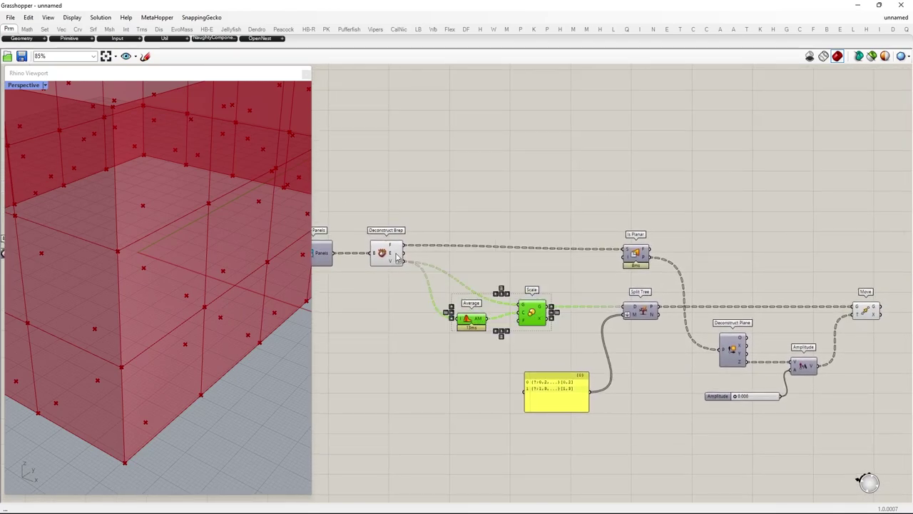
pyautogui.moveTo(404, 261); pyautogui.dragTo(623, 307)
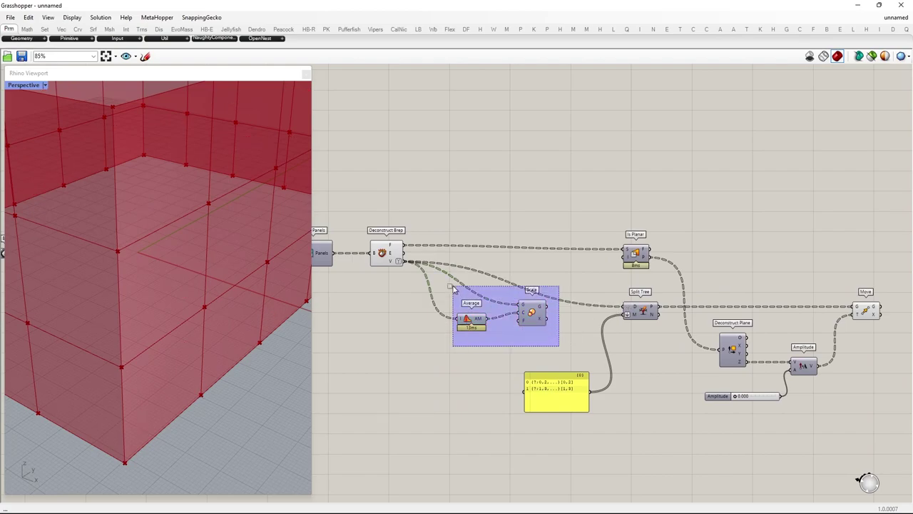
pyautogui.press('Delete')
# - Highlight Move's points and set its Amplitude slider to 4.706
pyautogui.moveTo(797, 283); pyautogui.dragTo(617, 275, button='right')
pyautogui.click(683, 302)
pyautogui.moveTo(554, 389); pyautogui.dragTo(557, 389)
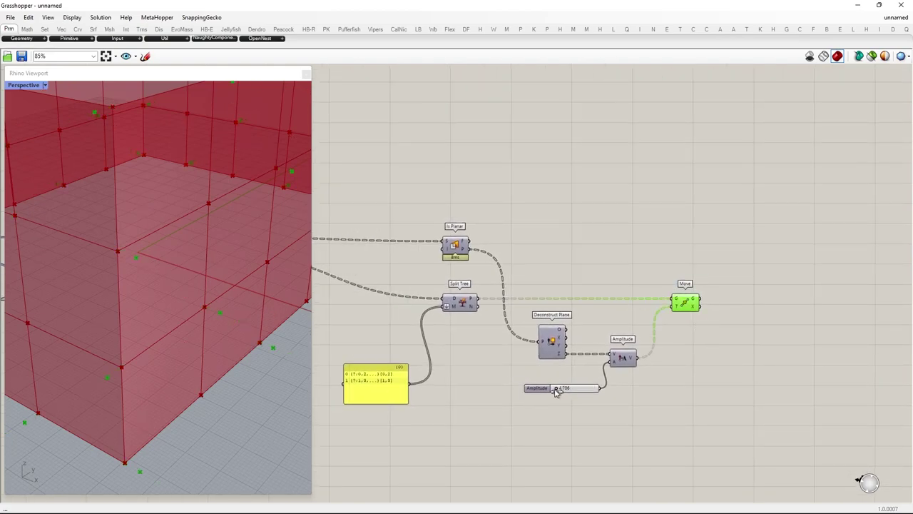
# - Add a Combine Data component and place it after Move
pyautogui.doubleClick(762, 244)
pyautogui.write('combine data')
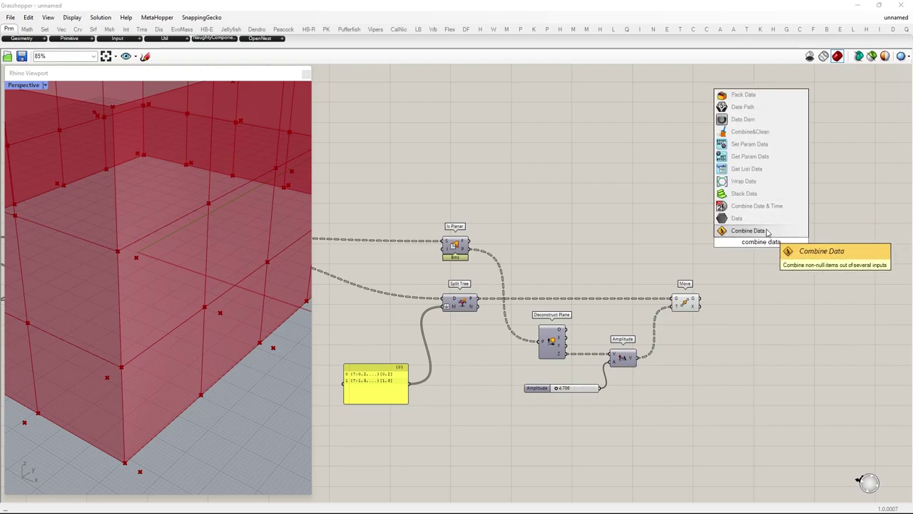
pyautogui.click(767, 230)
pyautogui.moveTo(768, 241); pyautogui.dragTo(773, 291)
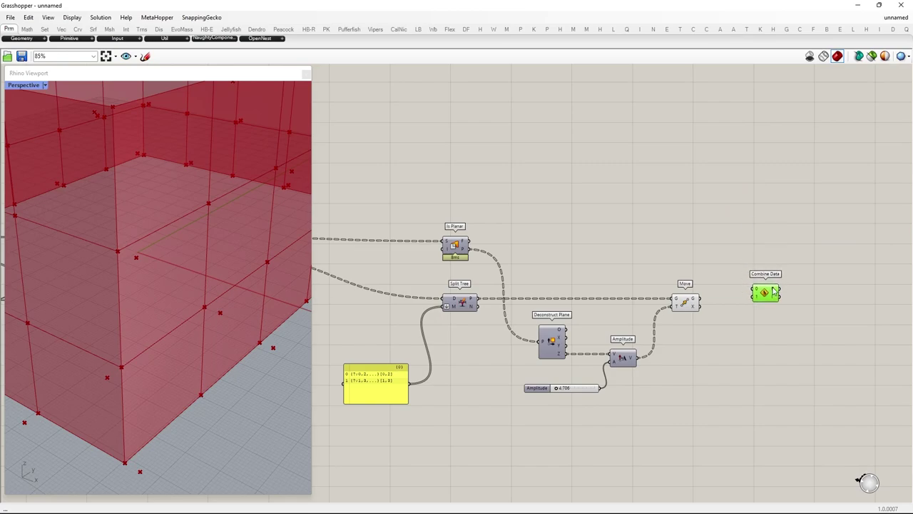
# - Connect Move's geometry and Split Tree's negative output to Combine Data, routing the second wire through a relay
pyautogui.moveTo(700, 298); pyautogui.dragTo(783, 303)
pyautogui.moveTo(479, 306); pyautogui.dragTo(685, 328)
pyautogui.doubleClick(725, 307)
# - Hide the preview of Move and the other components feeding Combine Data
pyautogui.moveTo(728, 444); pyautogui.dragTo(314, 176)
pyautogui.middleClick(516, 208)
pyautogui.click(543, 178)
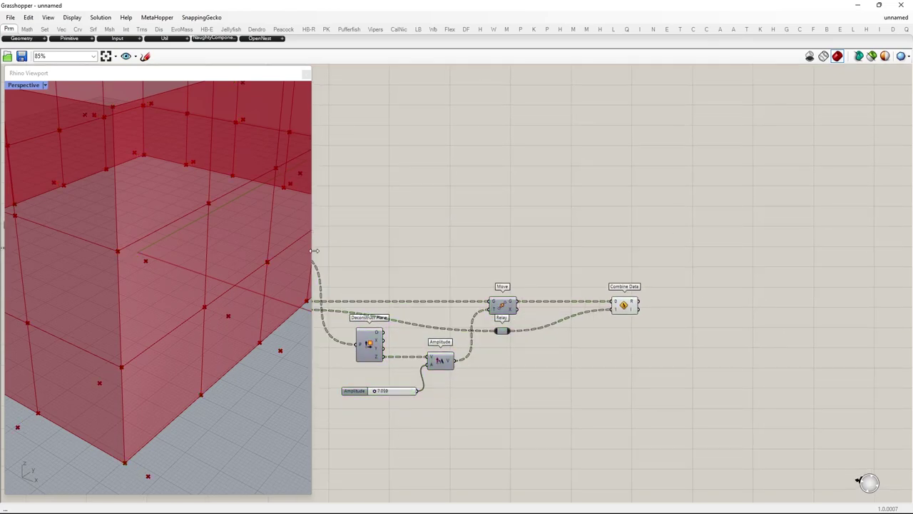
# - Widen the Rhino viewport to examine the panel's moved and unmoved corner points, and narrow it again
pyautogui.moveTo(314, 250); pyautogui.dragTo(723, 266)
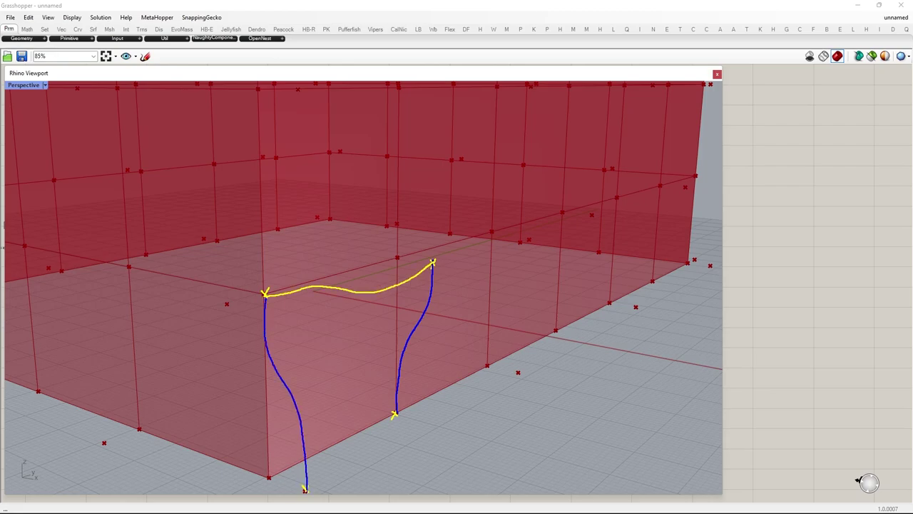
pyautogui.moveTo(722, 309); pyautogui.dragTo(352, 328)
pyautogui.scroll(2, 764, 331)
# - Add a Bezier Span component with Combine Data's result connected to its A input
pyautogui.moveTo(576, 308); pyautogui.dragTo(695, 294)
pyautogui.doubleClick(715, 310)
pyautogui.write('bezier')
pyautogui.click(729, 297)
pyautogui.moveTo(727, 309); pyautogui.dragTo(780, 315)
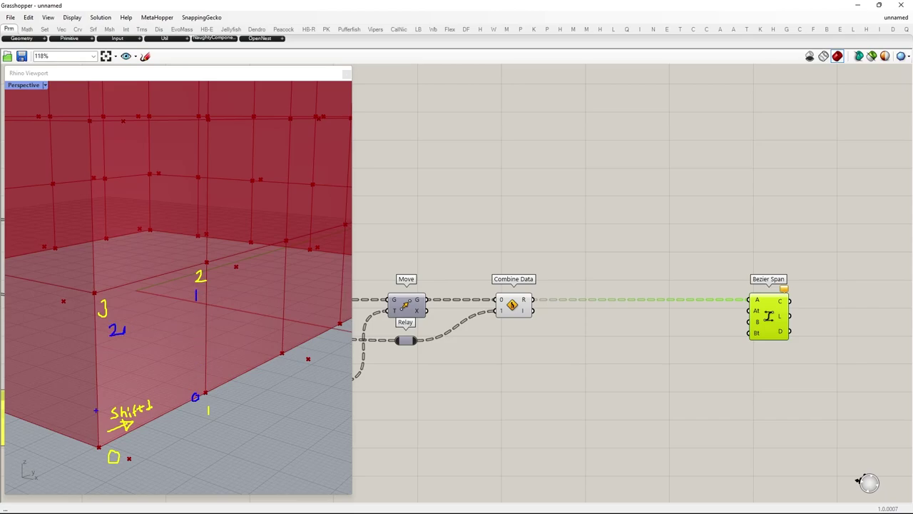
# - Add a Shift List fed by Combine Data's result and connect its output to Bezier Span's B input
pyautogui.doubleClick(565, 377)
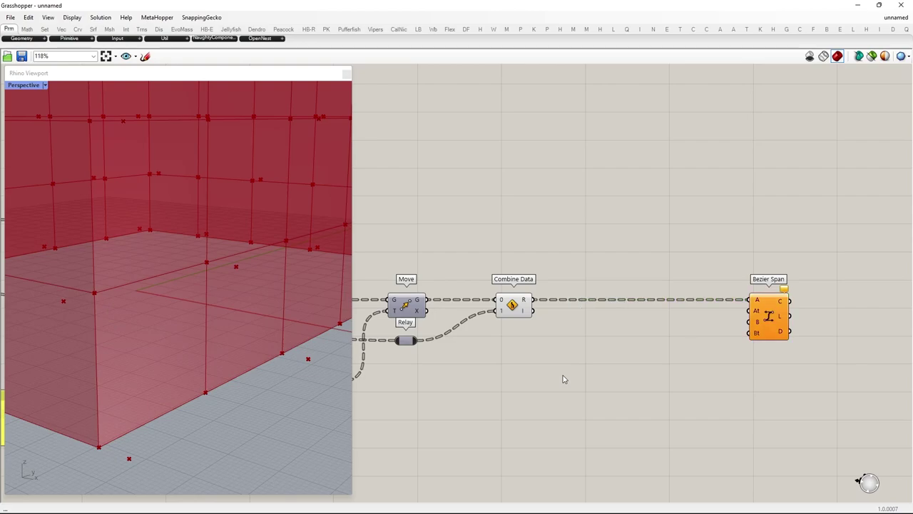
pyautogui.write('shift list')
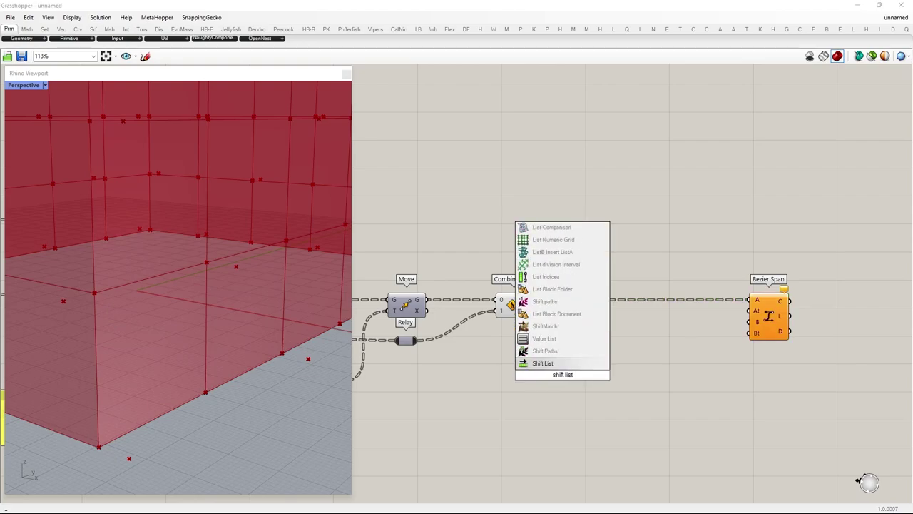
pyautogui.click(543, 363)
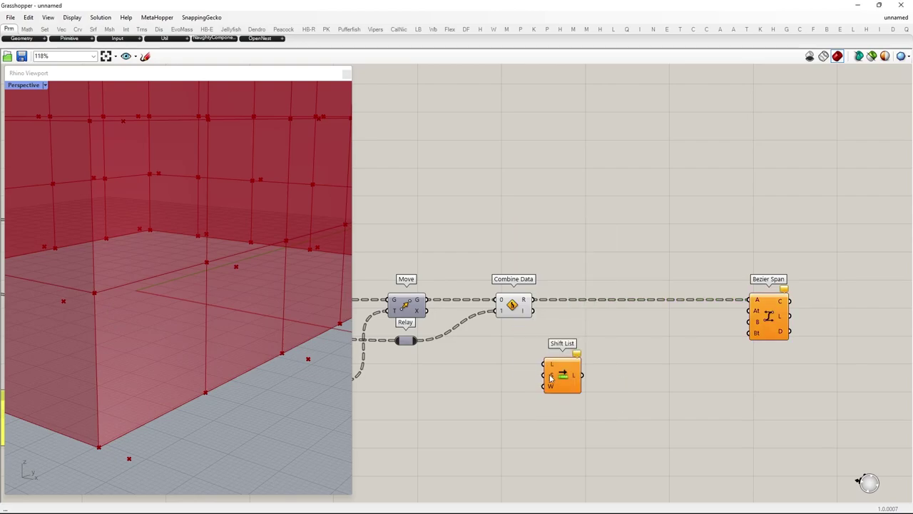
pyautogui.moveTo(560, 377); pyautogui.dragTo(612, 383)
pyautogui.moveTo(534, 301)
pyautogui.mouseDown()
pyautogui.moveTo(594, 370)
pyautogui.moveTo(749, 321)
pyautogui.mouseUp()
pyautogui.moveTo(613, 385); pyautogui.dragTo(607, 354)
pyautogui.click(689, 374)
# - Add a Curve parameter fed by Deconstruct Brep's edges and place it above Combine Data and Shift List
pyautogui.scroll(-2, 748, 368)
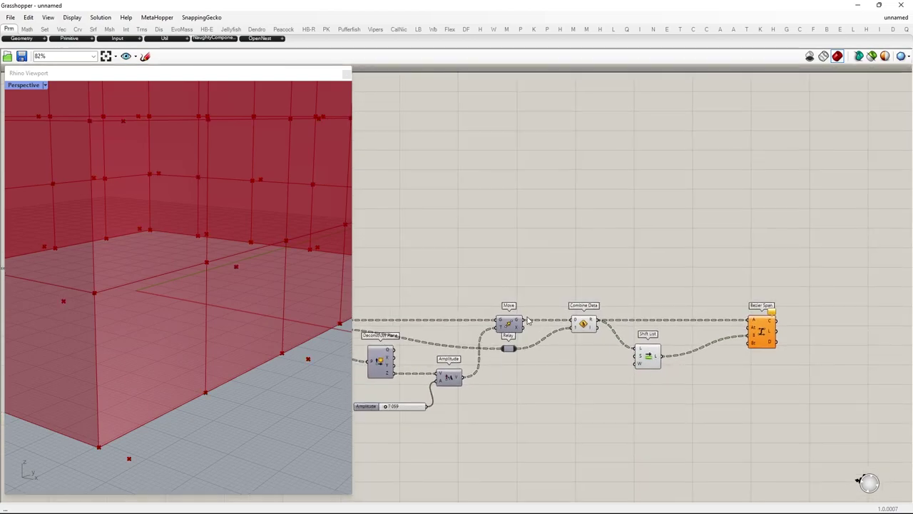
pyautogui.moveTo(434, 312); pyautogui.dragTo(640, 325, button='right')
pyautogui.moveTo(528, 295); pyautogui.dragTo(553, 291, button='right')
pyautogui.scroll(1, 649, 237)
pyautogui.moveTo(679, 234); pyautogui.dragTo(642, 236, button='right')
pyautogui.doubleClick(642, 235)
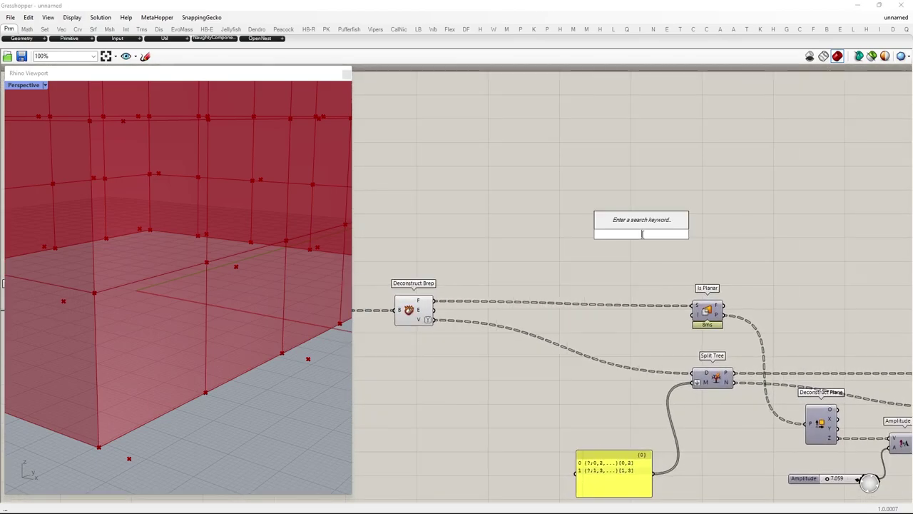
pyautogui.write('curve')
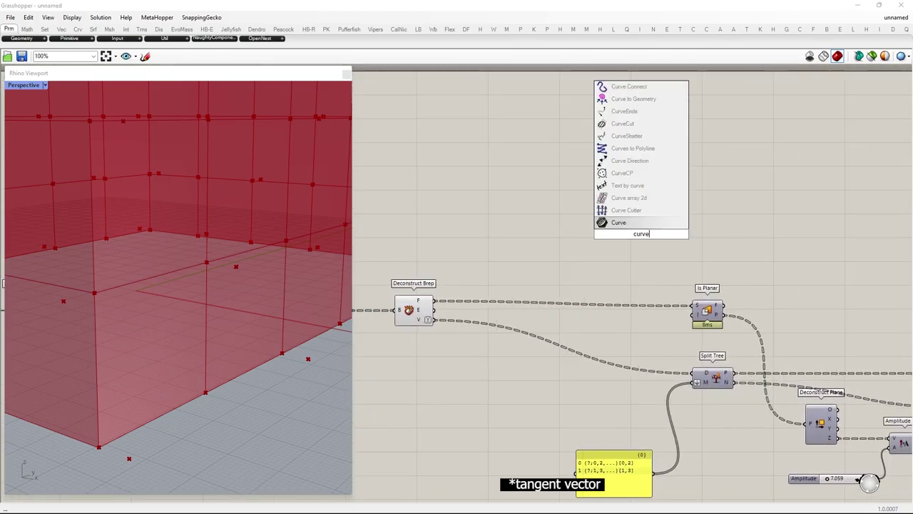
pyautogui.click(617, 222)
pyautogui.moveTo(435, 310); pyautogui.dragTo(869, 316)
pyautogui.moveTo(869, 316); pyautogui.dragTo(452, 279, button='right')
pyautogui.moveTo(459, 282); pyautogui.dragTo(751, 278)
# - Make room before Bezier Span and add an Amplitude component with the Curve parameter as its vector input
pyautogui.moveTo(774, 263); pyautogui.dragTo(546, 277, button='right')
pyautogui.keyDown('alt'); pyautogui.moveTo(566, 366); pyautogui.dragTo(697, 364); pyautogui.keyUp('alt')
pyautogui.doubleClick(632, 305)
pyautogui.write('amplitude')
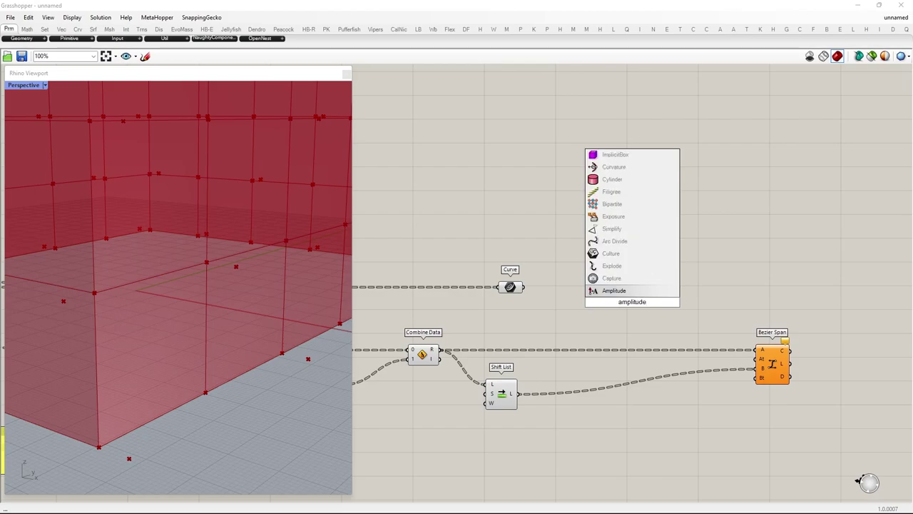
pyautogui.click(613, 290)
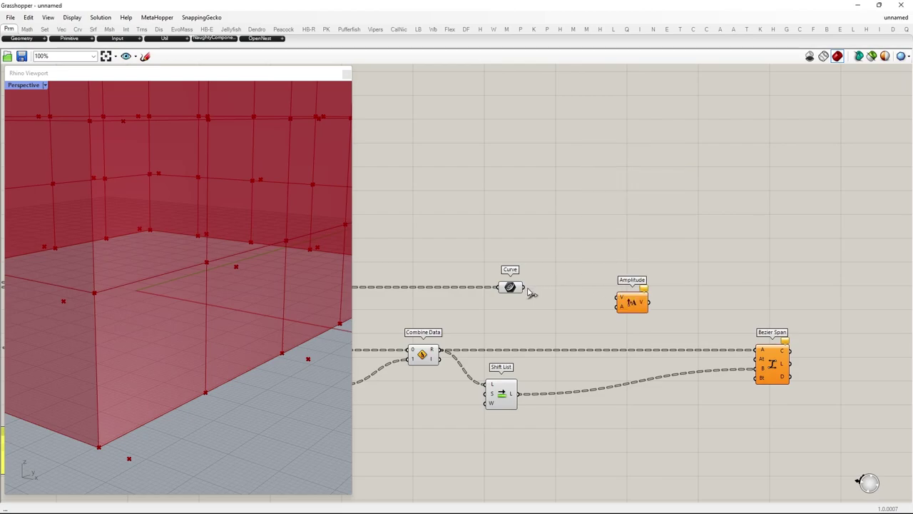
pyautogui.moveTo(525, 287); pyautogui.dragTo(599, 294)
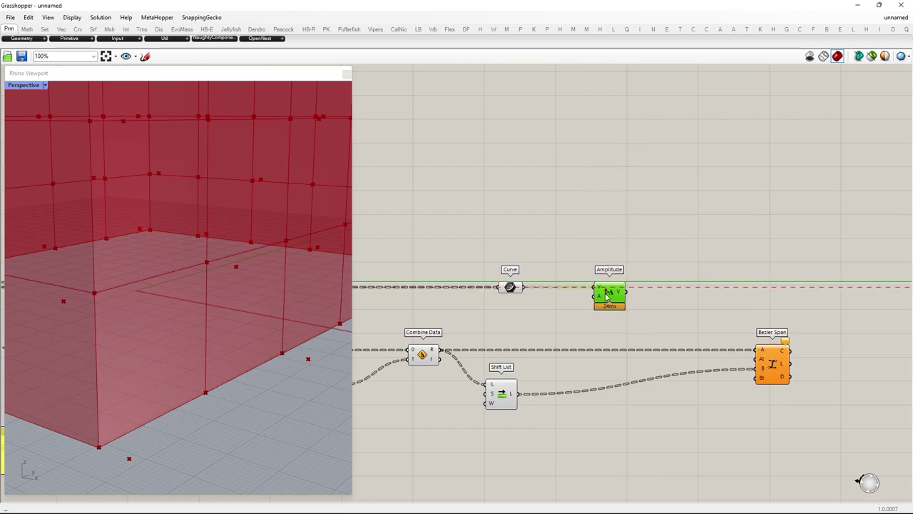
# - Add a slider of 12 for the new Amplitude and connect its output to Bezier Span's At and Bt inputs
pyautogui.doubleClick(490, 326)
pyautogui.write('12')
pyautogui.press('Return')
pyautogui.moveTo(509, 329); pyautogui.dragTo(762, 360)
# - Set the expression -x on Bezier Span's Bt input
pyautogui.rightClick(762, 377)
pyautogui.moveTo(787, 428)
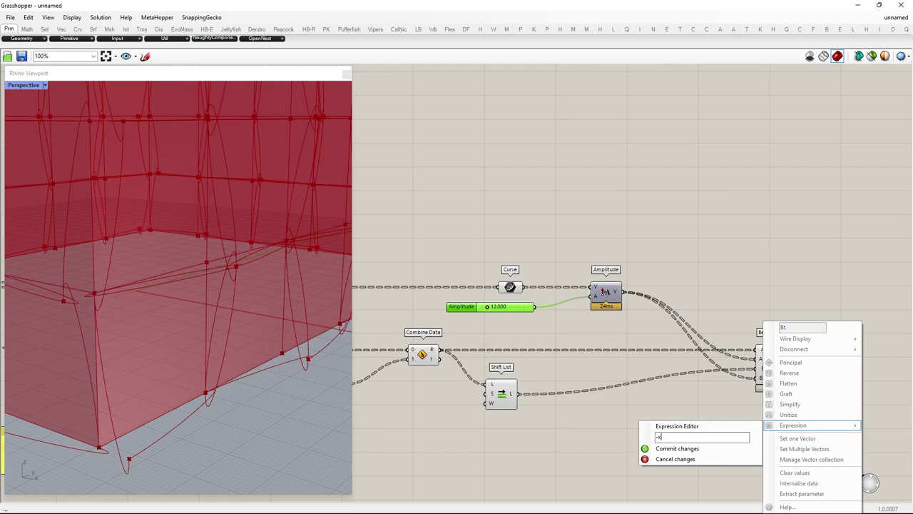
pyautogui.click(712, 449)
# - Hide the preview of all components feeding Bezier Span and view the resulting curves on the whole box
pyautogui.moveTo(690, 456); pyautogui.dragTo(1, 1)
pyautogui.middleClick(592, 236)
pyautogui.click(621, 210)
pyautogui.scroll(-5, 156, 361)
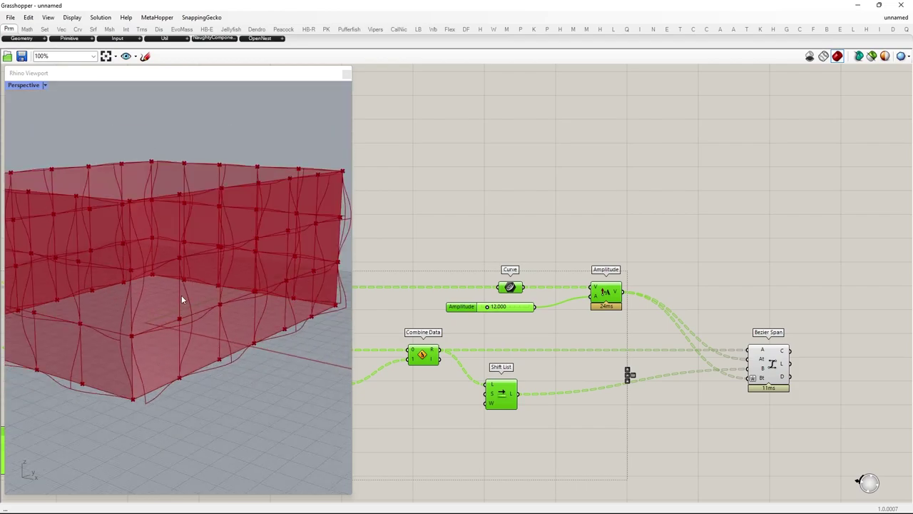
# - Turn off the preview of every component upstream of Bezier Span, leaving only its span curves displayed
pyautogui.moveTo(182, 297); pyautogui.dragTo(164, 321, button='right')
pyautogui.scroll(-5, 782, 300)
pyautogui.moveTo(718, 411); pyautogui.dragTo(70, 137)
pyautogui.middleClick(649, 269)
pyautogui.click(676, 239)
pyautogui.moveTo(208, 395); pyautogui.dragTo(232, 373, button='right')
pyautogui.scroll(4, 176, 372)
pyautogui.scroll(-2, 178, 365)
pyautogui.click(695, 406)
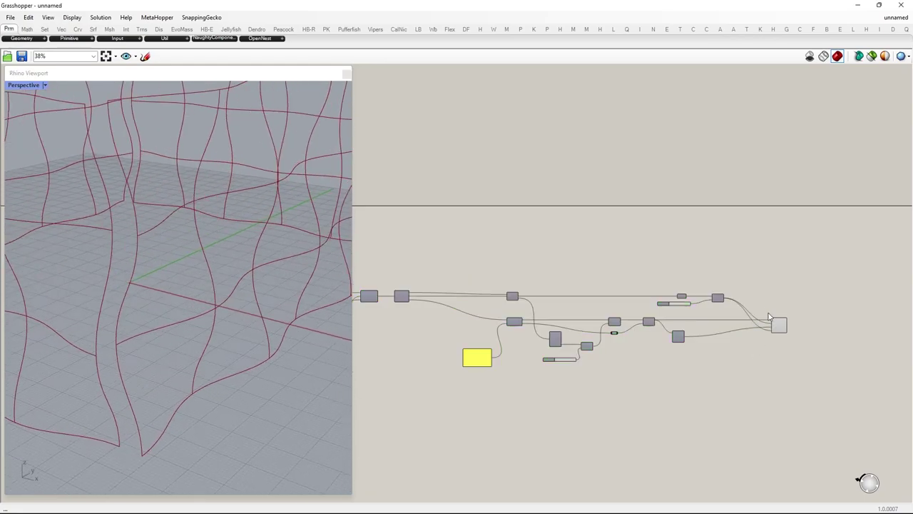
# - Raise the Amplitude slider that drives the Bezier Span tangents to about 13.75
pyautogui.scroll(5, 768, 316)
pyautogui.moveTo(498, 330); pyautogui.dragTo(500, 334)
pyautogui.moveTo(428, 357); pyautogui.dragTo(761, 252, button='right')
pyautogui.scroll(2, 480, 395)
pyautogui.moveTo(480, 394)
pyautogui.mouseDown()
pyautogui.moveTo(501, 393)
pyautogui.moveTo(469, 393)
pyautogui.moveTo(487, 394)
pyautogui.mouseUp()
pyautogui.scroll(-4, 486, 410)
# - Add an Edge Surface component after Bezier Span, leaving space between the two
pyautogui.moveTo(900, 294); pyautogui.dragTo(679, 302, button='right')
pyautogui.doubleClick(679, 301)
pyautogui.write('si')
pyautogui.press('BackSpace')
pyautogui.write('urface ')
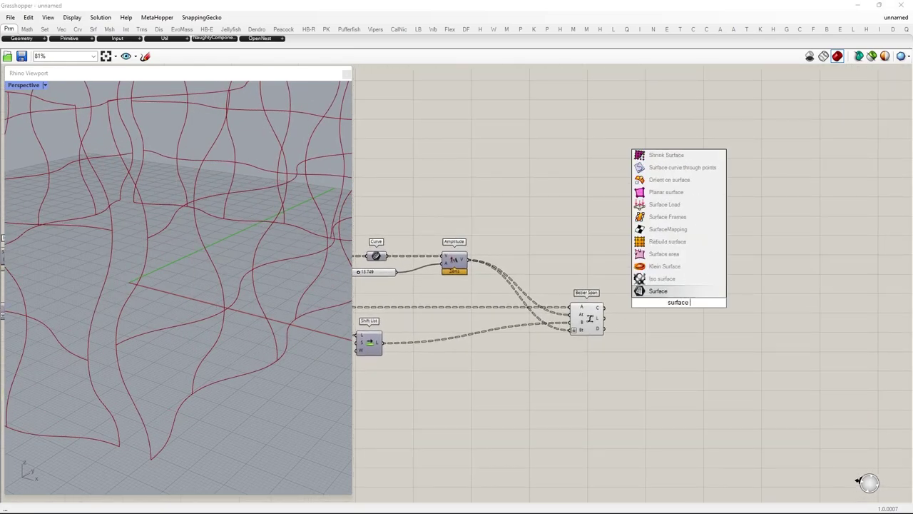
pyautogui.write('from edge')
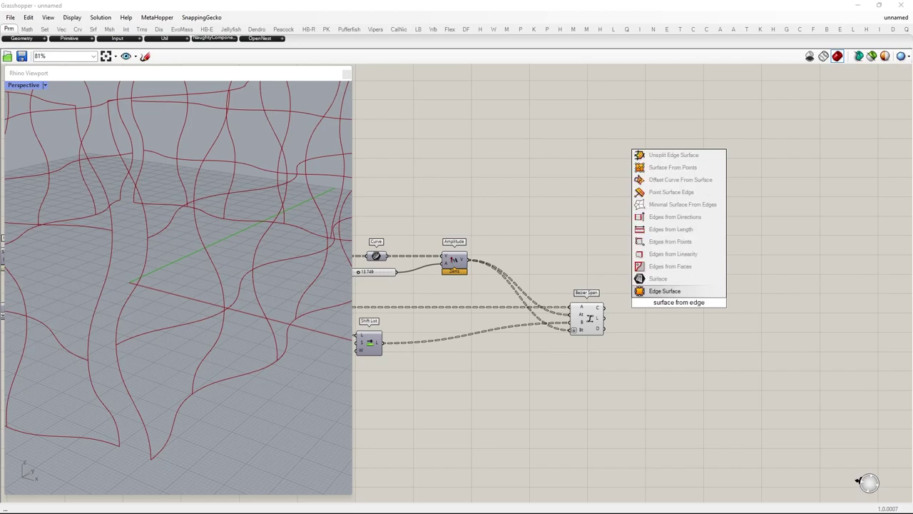
pyautogui.press('Return')
pyautogui.moveTo(677, 303); pyautogui.dragTo(748, 321)
pyautogui.scroll(3, 732, 267)
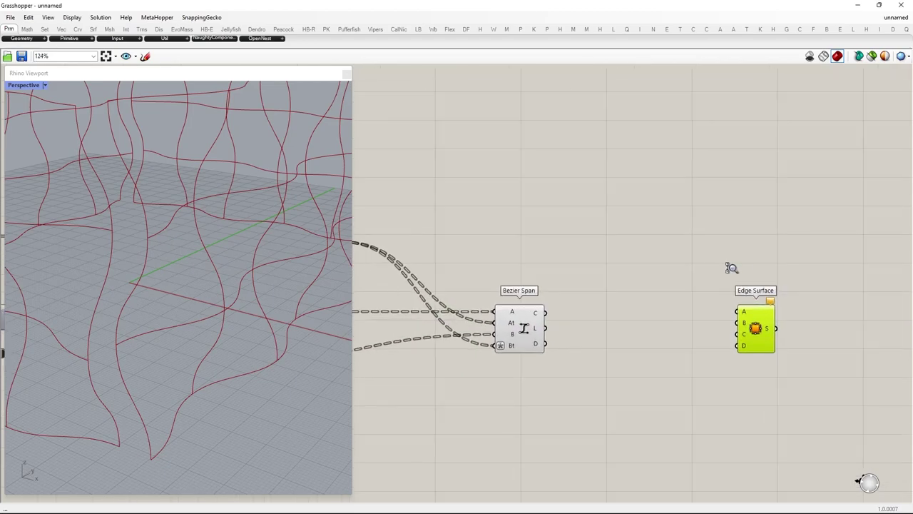
# - Add a List Item component between Bezier Span and Edge Surface and connect Bezier Span's C output to its L input
pyautogui.scroll(1, 731, 267)
pyautogui.doubleClick(627, 345)
pyautogui.write('list item')
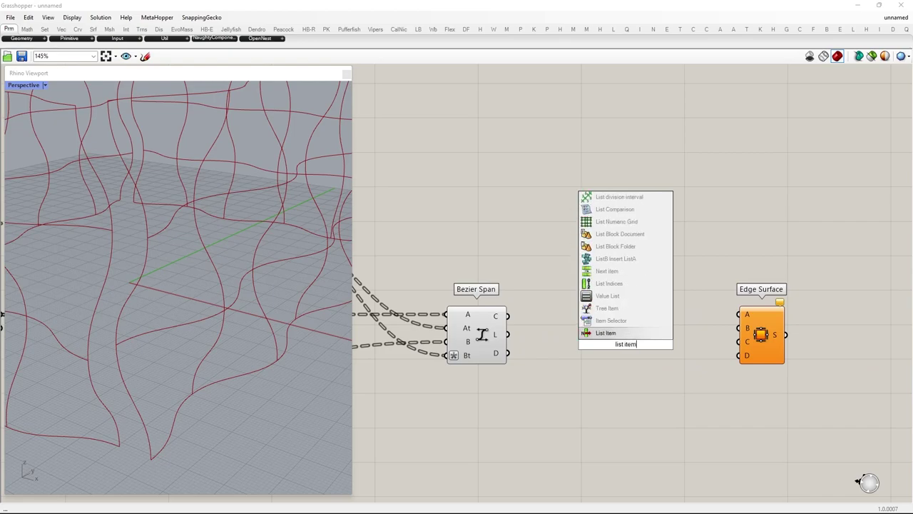
pyautogui.press('Return')
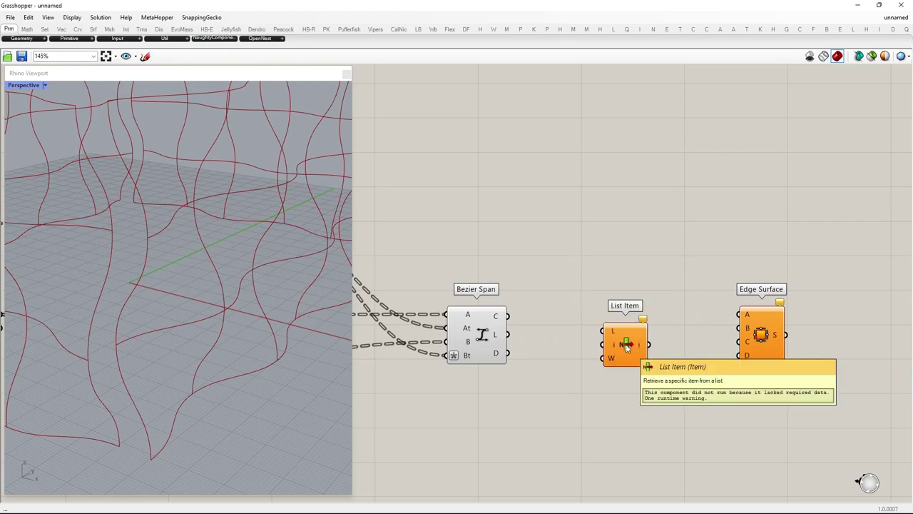
pyautogui.moveTo(507, 315); pyautogui.dragTo(604, 340)
# - Extend List Item with the additional outputs +1, +2 and +3
pyautogui.scroll(5, 632, 341)
pyautogui.click(602, 373)
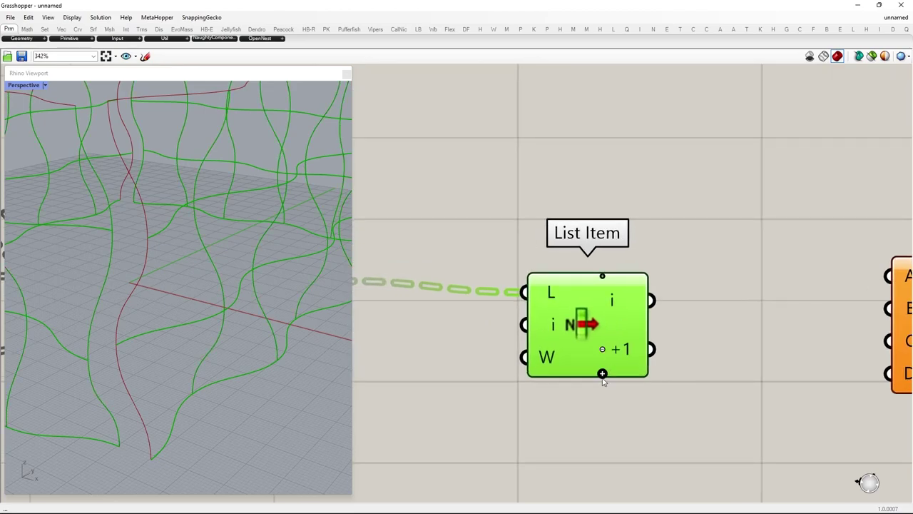
pyautogui.click(602, 373)
pyautogui.click(601, 382)
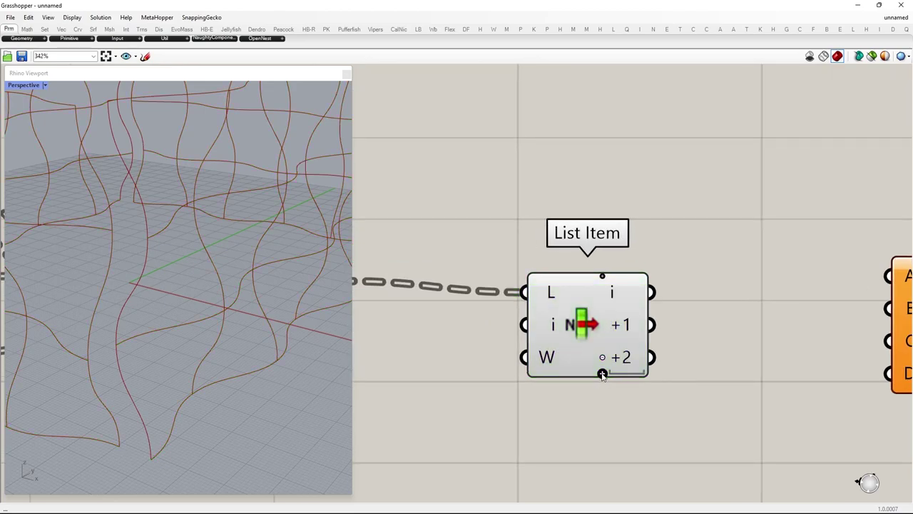
pyautogui.click(602, 373)
pyautogui.scroll(-5, 605, 371)
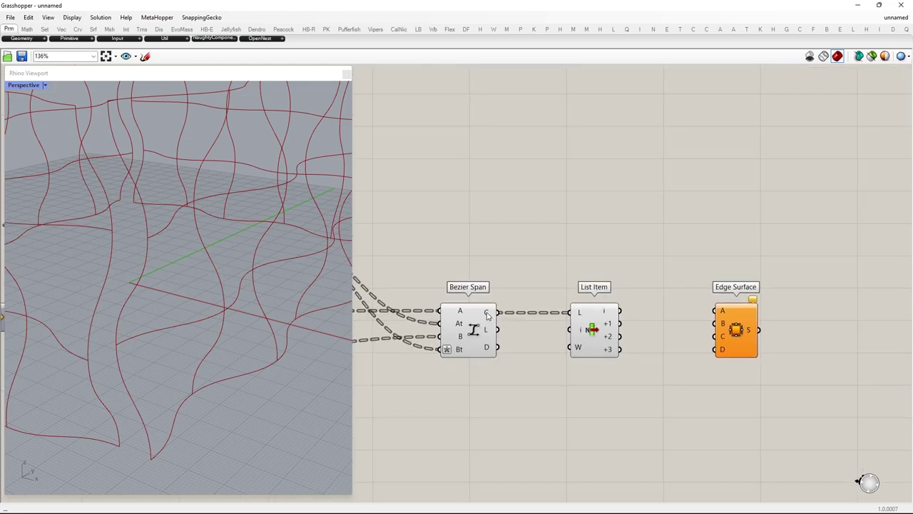
# - Connect List Item's outputs i, +1, +2 and +3 to Edge Surface's inputs A, B, C and D respectively
pyautogui.moveTo(487, 315)
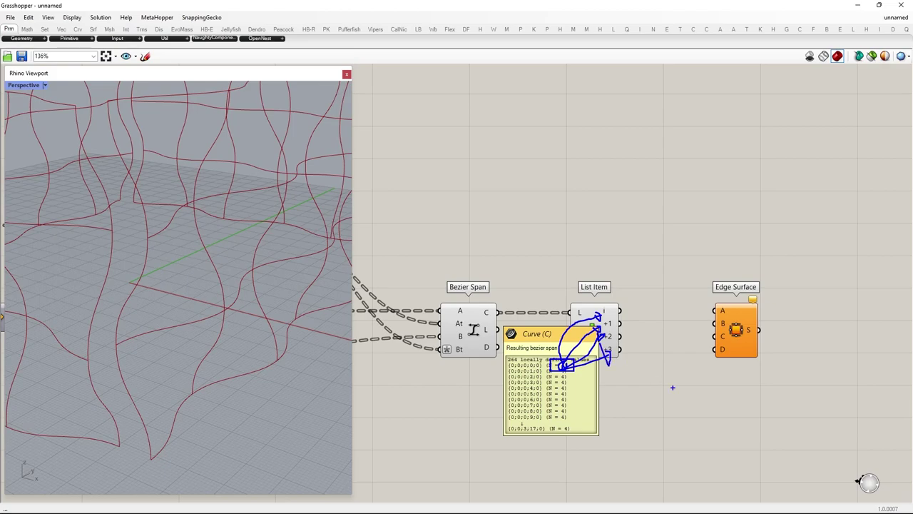
pyautogui.press('Escape')
pyautogui.moveTo(621, 312)
pyautogui.mouseDown()
pyautogui.moveTo(714, 310)
pyautogui.moveTo(620, 323)
pyautogui.mouseUp()
pyautogui.moveTo(621, 336); pyautogui.dragTo(714, 337)
pyautogui.moveTo(714, 349); pyautogui.dragTo(620, 349)
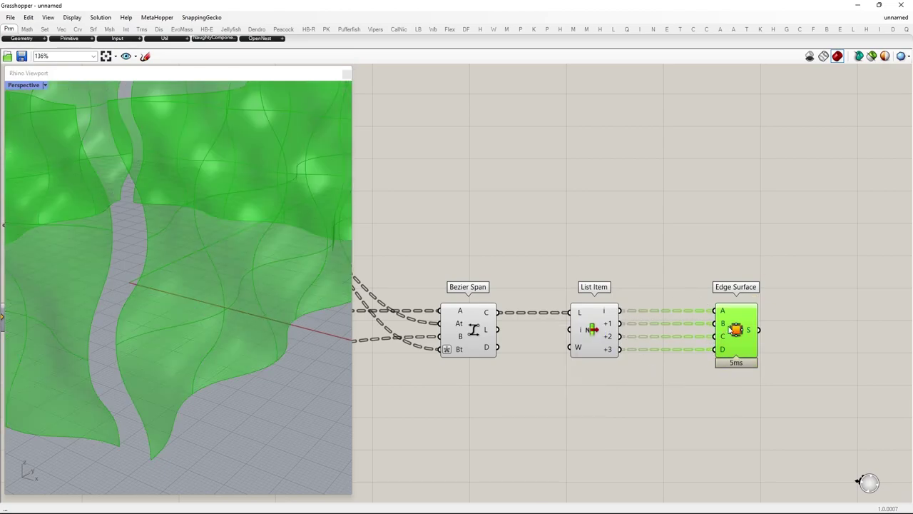
# - Hide the preview of Bezier Span and List Item so only the Edge Surface panels are displayed
pyautogui.moveTo(667, 408); pyautogui.dragTo(435, 271)
pyautogui.press('space')
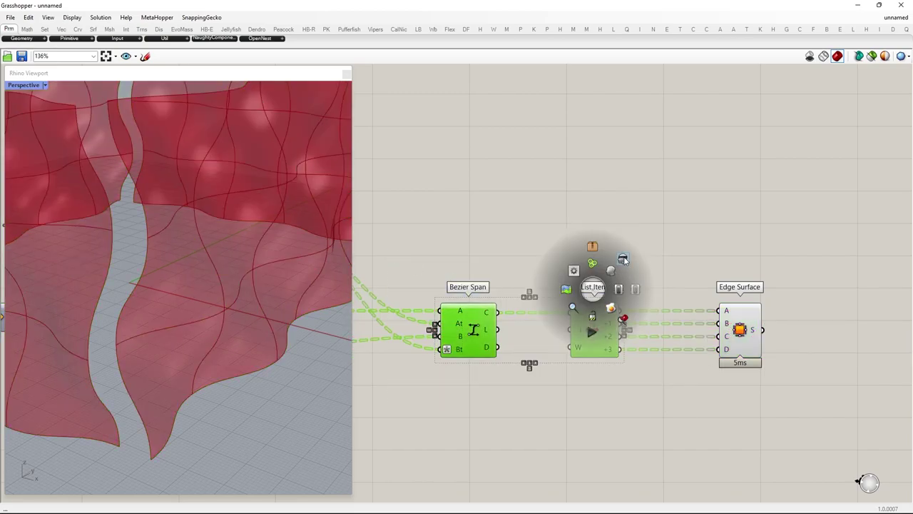
pyautogui.moveTo(286, 378); pyautogui.dragTo(143, 406, button='right')
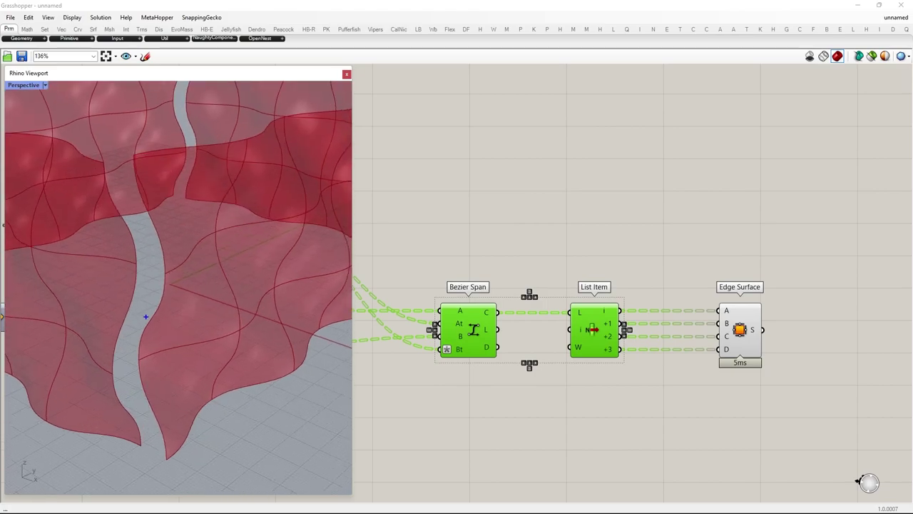
pyautogui.click(770, 284)
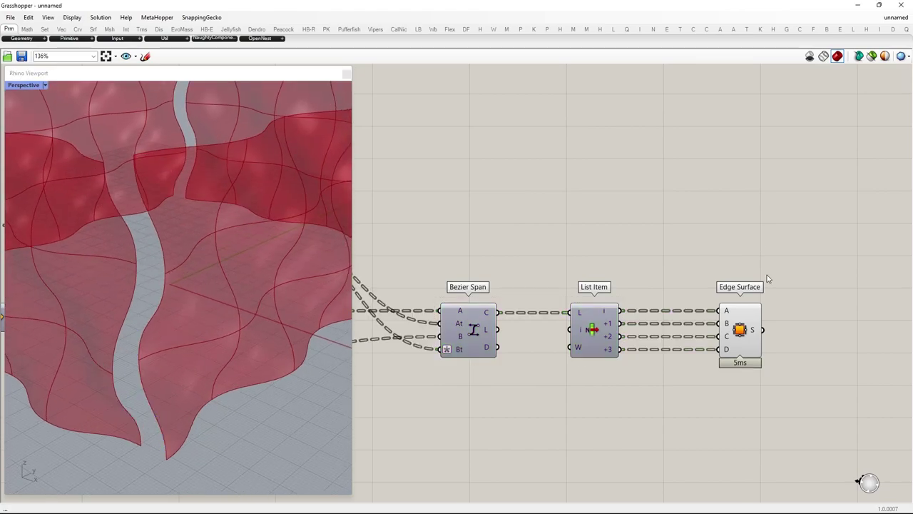
# - Move the Division component and its divisor slider up, clear of the slider feeding Quad Panels' V input
pyautogui.scroll(-4, 770, 283)
pyautogui.moveTo(791, 366); pyautogui.dragTo(615, 280)
pyautogui.click(542, 341)
pyautogui.moveTo(482, 341); pyautogui.dragTo(899, 332, button='right')
pyautogui.moveTo(614, 330); pyautogui.dragTo(823, 337, button='right')
pyautogui.moveTo(554, 300); pyautogui.dragTo(666, 300, button='right')
pyautogui.scroll(3, 634, 232)
pyautogui.moveTo(552, 296); pyautogui.dragTo(508, 289)
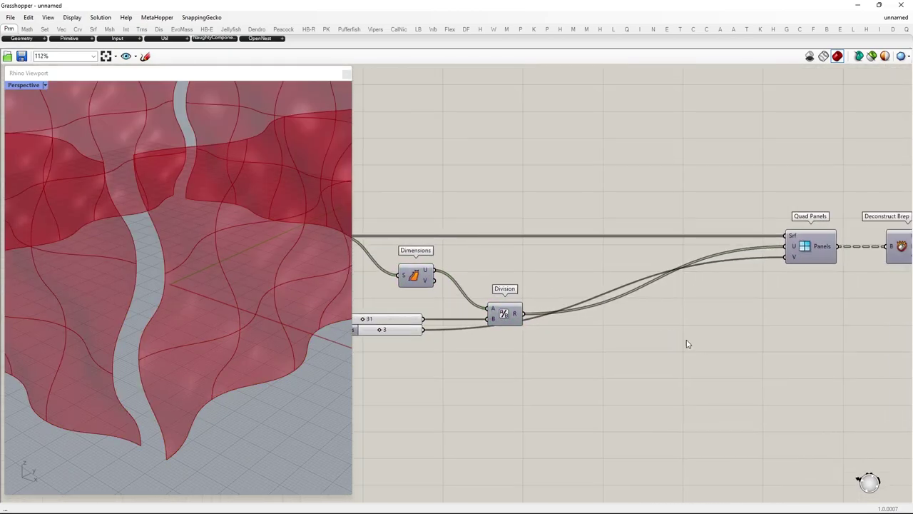
pyautogui.moveTo(400, 298); pyautogui.dragTo(400, 298)
# - Add a panel below Quad Panels and connect Division's output to it to read the U division values
pyautogui.doubleClick(722, 347)
pyautogui.write('//')
pyautogui.press('Return')
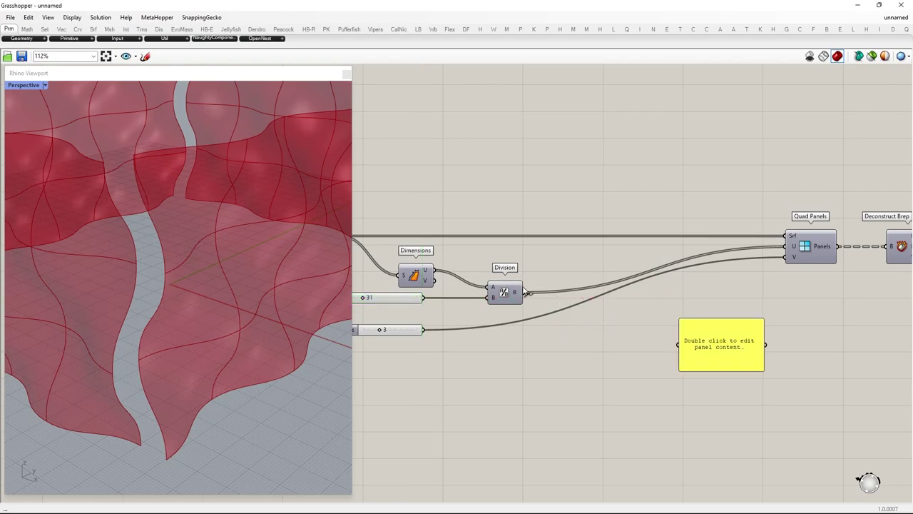
pyautogui.moveTo(528, 293); pyautogui.dragTo(710, 418)
pyautogui.moveTo(711, 371); pyautogui.dragTo(739, 377)
# - Add an Integer parameter and wire it between Division's output and the panel
pyautogui.doubleClick(631, 377)
pyautogui.write('int')
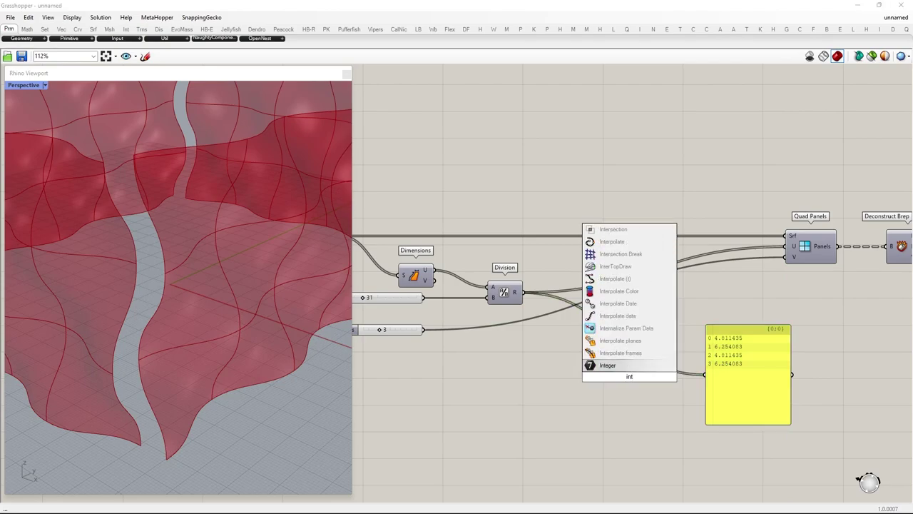
pyautogui.press('Return')
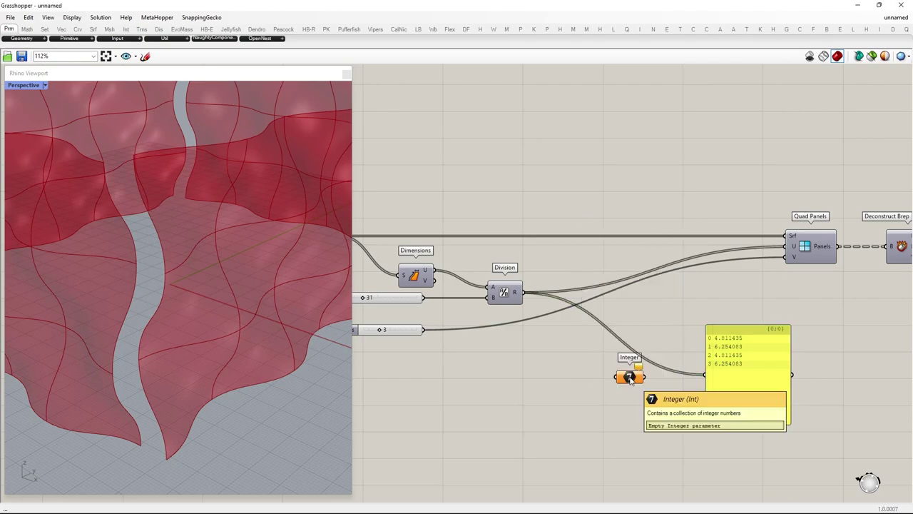
pyautogui.moveTo(525, 293); pyautogui.dragTo(705, 375)
pyautogui.moveTo(719, 391); pyautogui.dragTo(682, 386, button='right')
# - Add an Expression component between Integer and the panel and remove its y input
pyautogui.scroll(1, 645, 337)
pyautogui.moveTo(646, 336); pyautogui.dragTo(537, 328, button='right')
pyautogui.keyDown('alt'); pyautogui.moveTo(508, 327); pyautogui.dragTo(630, 321); pyautogui.keyUp('alt')
pyautogui.doubleClick(630, 325)
pyautogui.write('expretion')
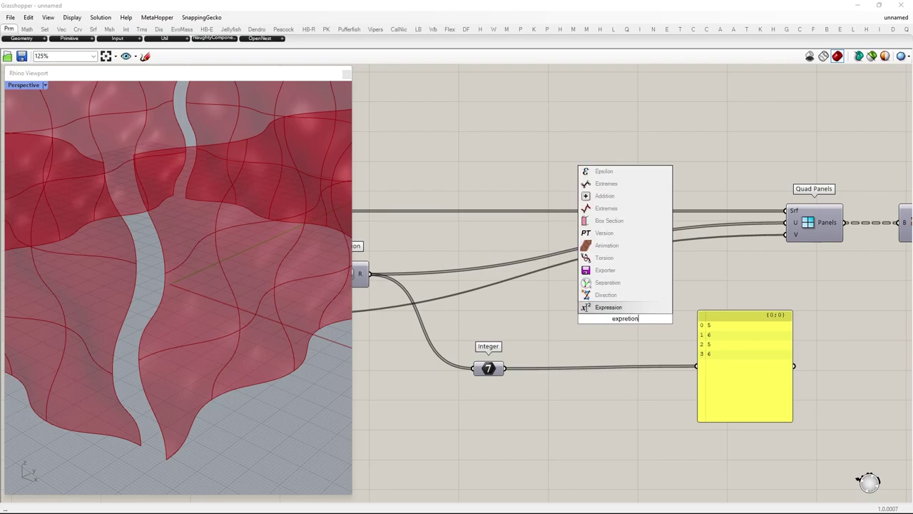
pyautogui.press('Return')
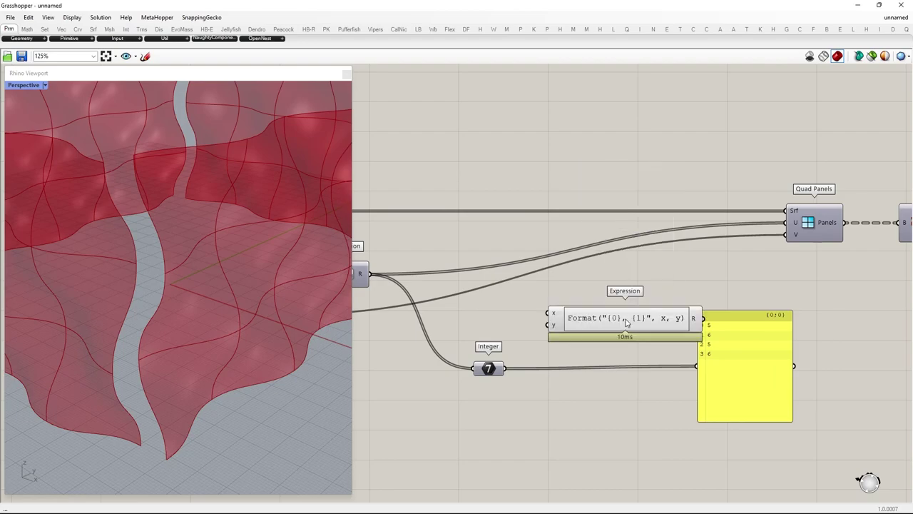
pyautogui.moveTo(625, 318); pyautogui.dragTo(589, 393)
pyautogui.scroll(5, 543, 396)
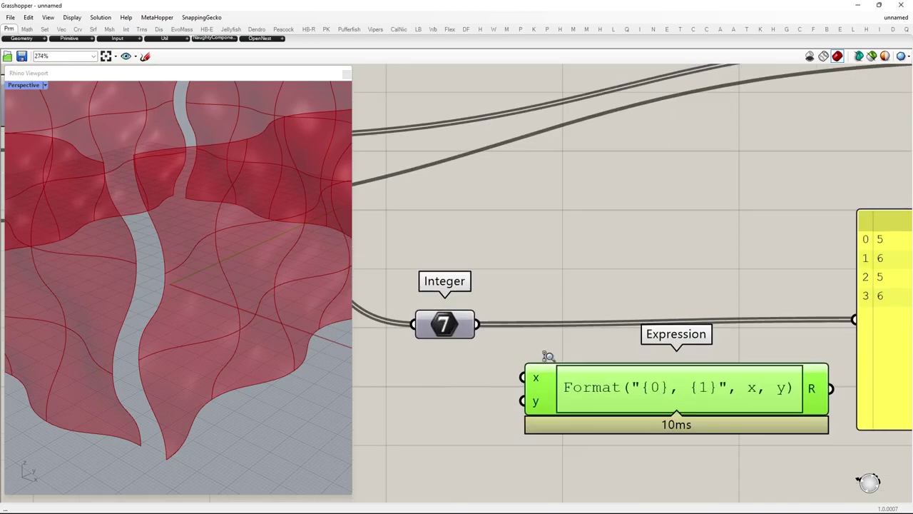
pyautogui.click(547, 397)
pyautogui.scroll(-5, 498, 391)
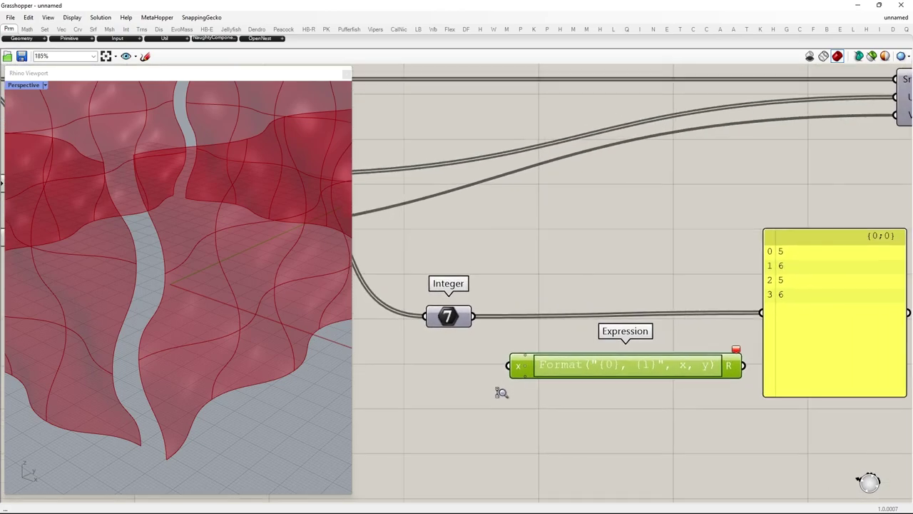
# - Feed Integer into Expression's x input, set the expression to if(x%2 = 1 , x+1 ,x), and send its result to the panel
pyautogui.moveTo(479, 323); pyautogui.dragTo(562, 365)
pyautogui.doubleClick(562, 365)
pyautogui.hotkey('ctrl', 'a')
pyautogui.write('if(x%2 = 1 , x+1 ,x')
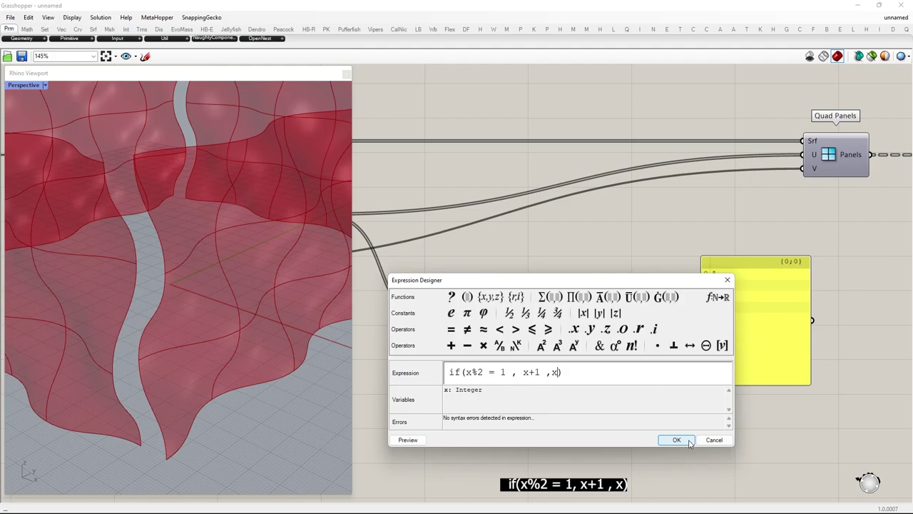
pyautogui.click(683, 440)
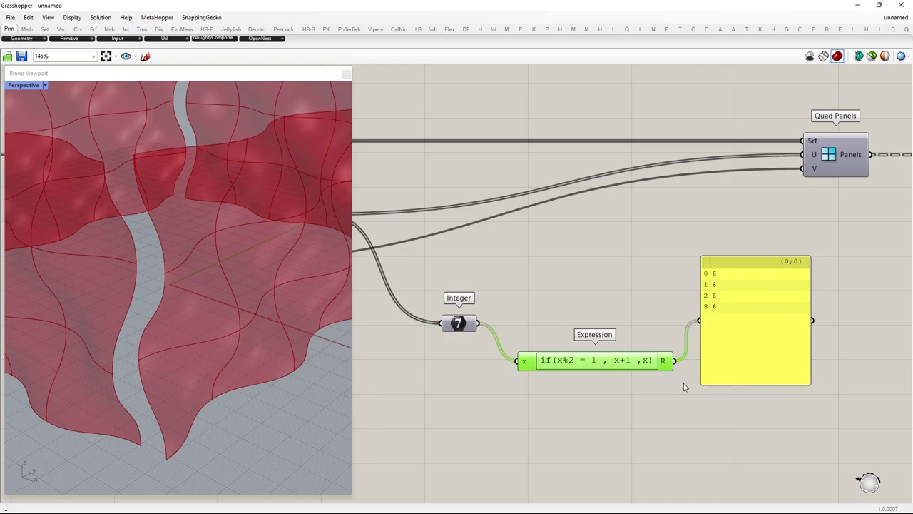
# - Duplicate the panel and connect Integer to the copy to compare the values before and after the expression
pyautogui.moveTo(751, 315); pyautogui.dragTo(819, 319)
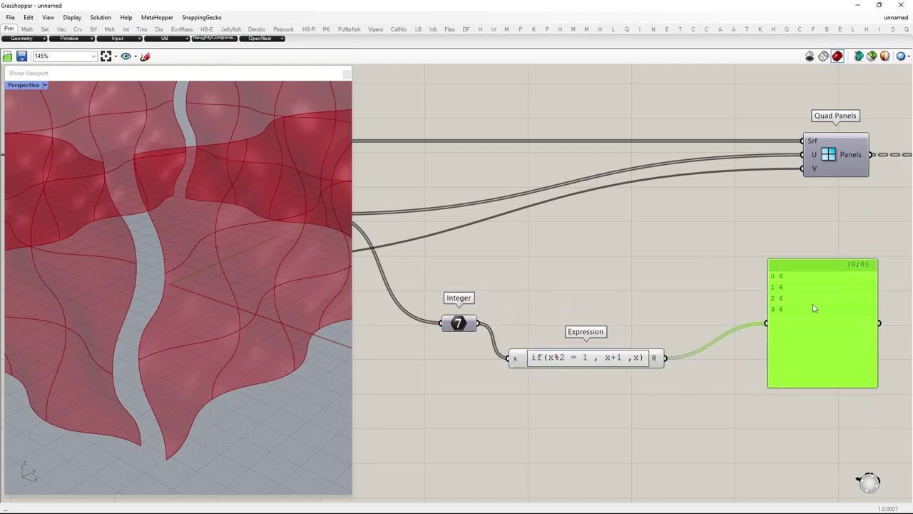
pyautogui.keyDown('alt'); pyautogui.moveTo(815, 315); pyautogui.dragTo(676, 289); pyautogui.keyUp('alt')
pyautogui.moveTo(480, 324); pyautogui.dragTo(633, 294)
pyautogui.moveTo(662, 289); pyautogui.dragTo(675, 313)
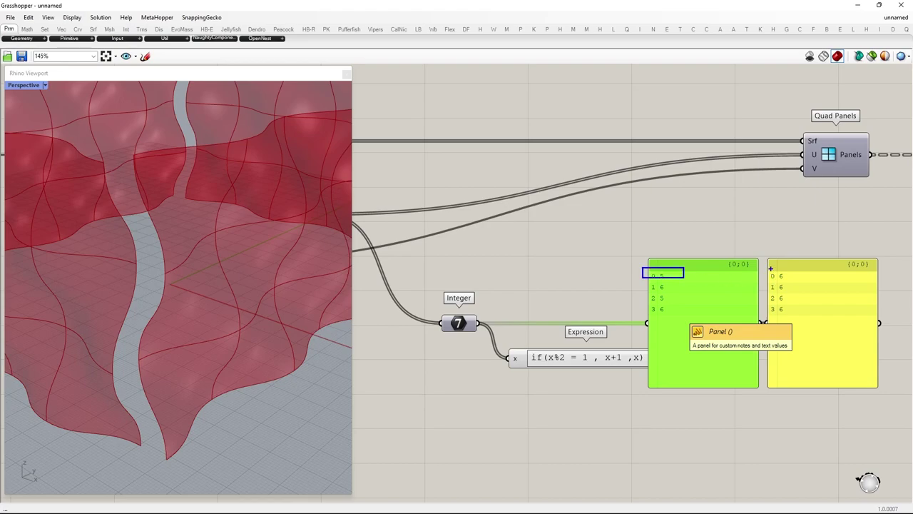
pyautogui.keyDown('ctrl'); pyautogui.moveTo(647, 294); pyautogui.dragTo(699, 305); pyautogui.keyUp('ctrl')
# - Delete both panels, connect Expression's result to Quad Panels' U input, and line Expression up with Integer
pyautogui.keyDown('shift'); pyautogui.click(794, 308); pyautogui.keyUp('shift')
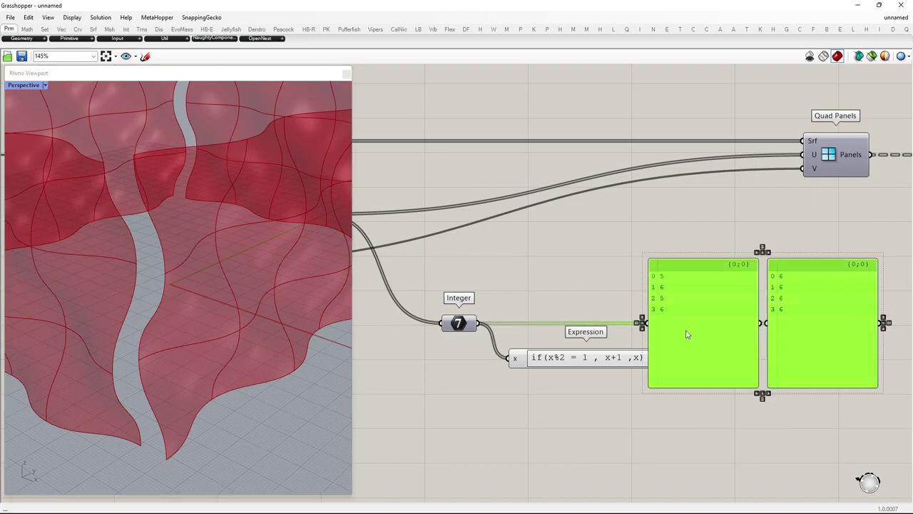
pyautogui.press('Delete')
pyautogui.moveTo(671, 362); pyautogui.dragTo(804, 155)
pyautogui.moveTo(582, 358); pyautogui.dragTo(574, 325)
pyautogui.scroll(-3, 670, 351)
pyautogui.moveTo(640, 367); pyautogui.dragTo(476, 247)
pyautogui.click(511, 321)
pyautogui.scroll(-4, 581, 340)
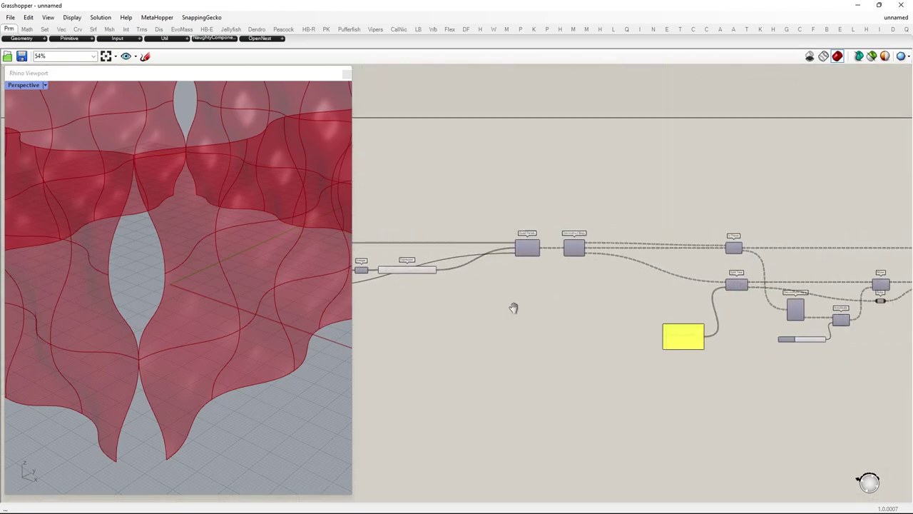
# - Select Edge Surface and examine how its wavy panels meet at the box's corners in the temporarily enlarged viewport
pyautogui.moveTo(745, 293); pyautogui.dragTo(602, 296, button='right')
pyautogui.scroll(2, 656, 295)
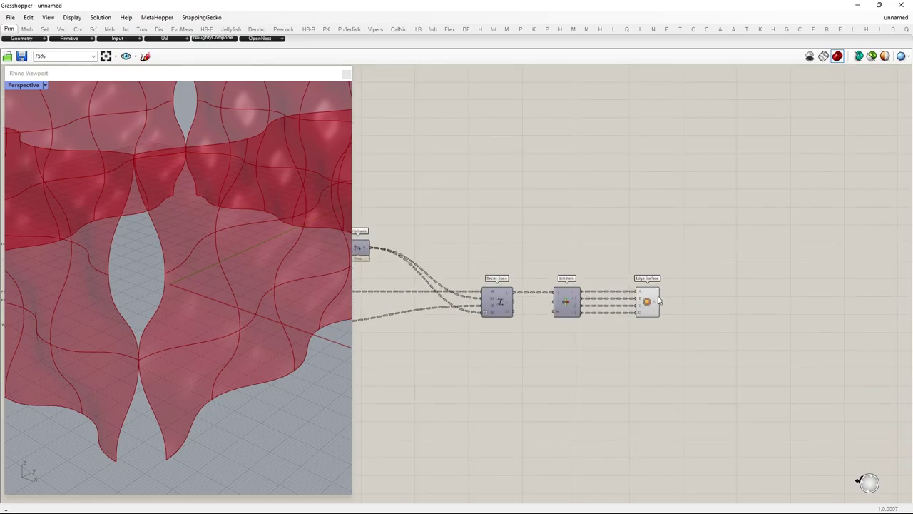
pyautogui.click(653, 300)
pyautogui.scroll(-5, 266, 340)
pyautogui.moveTo(228, 333); pyautogui.dragTo(204, 347, button='right')
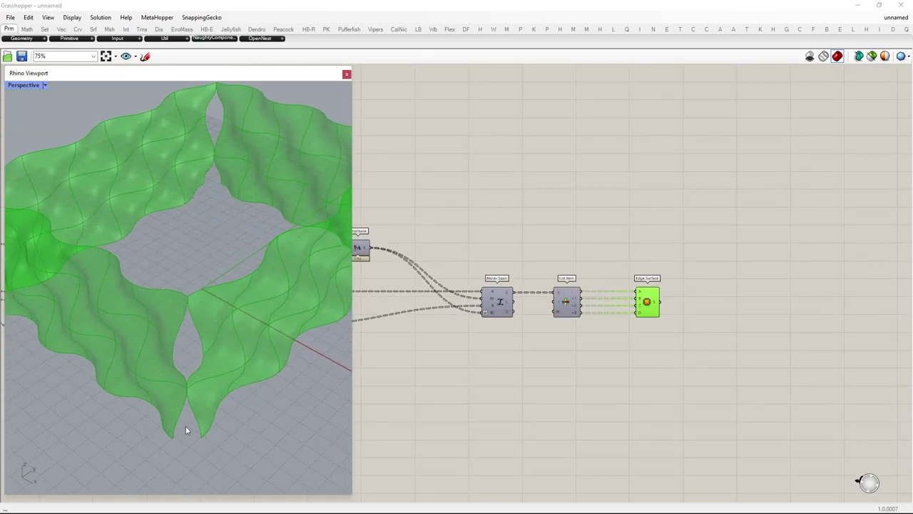
pyautogui.scroll(6, 185, 425)
pyautogui.moveTo(185, 397); pyautogui.dragTo(200, 397, button='right')
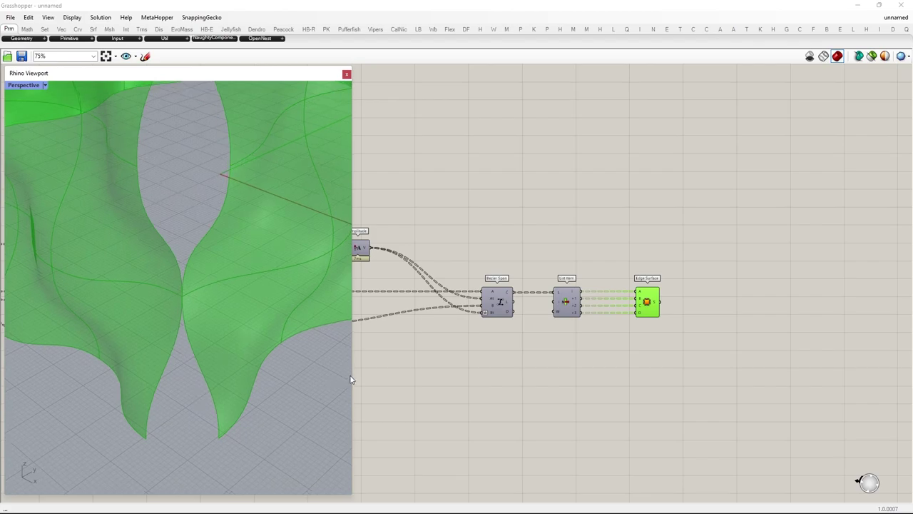
pyautogui.moveTo(353, 374); pyautogui.dragTo(657, 375)
pyautogui.scroll(-5, 352, 388)
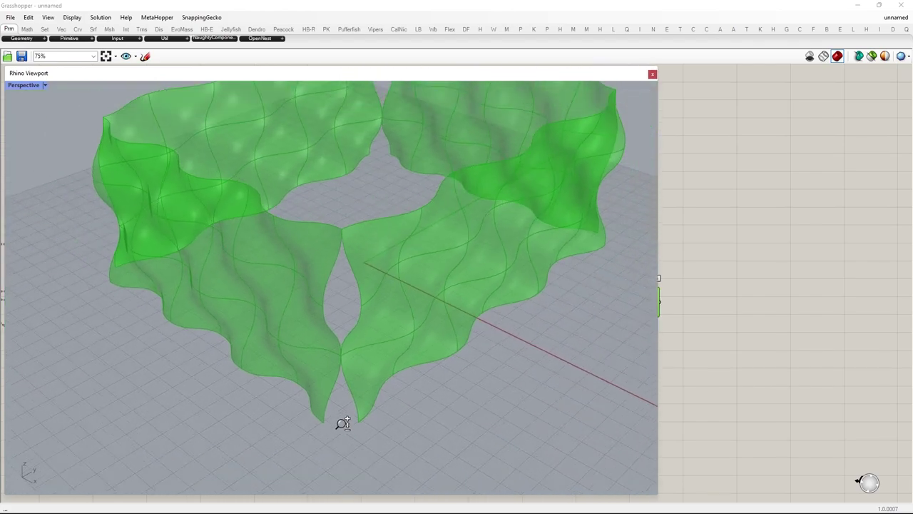
pyautogui.scroll(2, 347, 416)
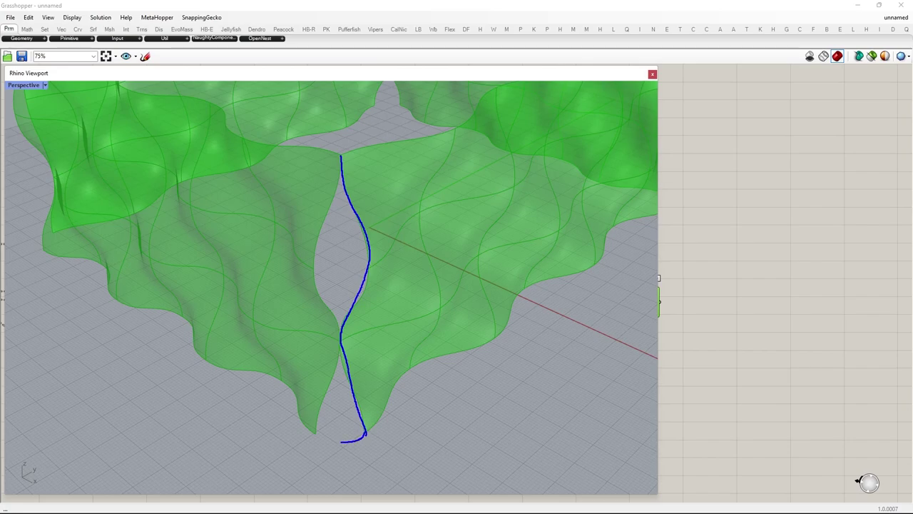
pyautogui.press('Escape')
pyautogui.moveTo(661, 401); pyautogui.dragTo(312, 401)
# - Add a Param Viewer, connect Edge Surface's output to it, and examine how its data branches are organized
pyautogui.moveTo(692, 321); pyautogui.dragTo(538, 326, button='right')
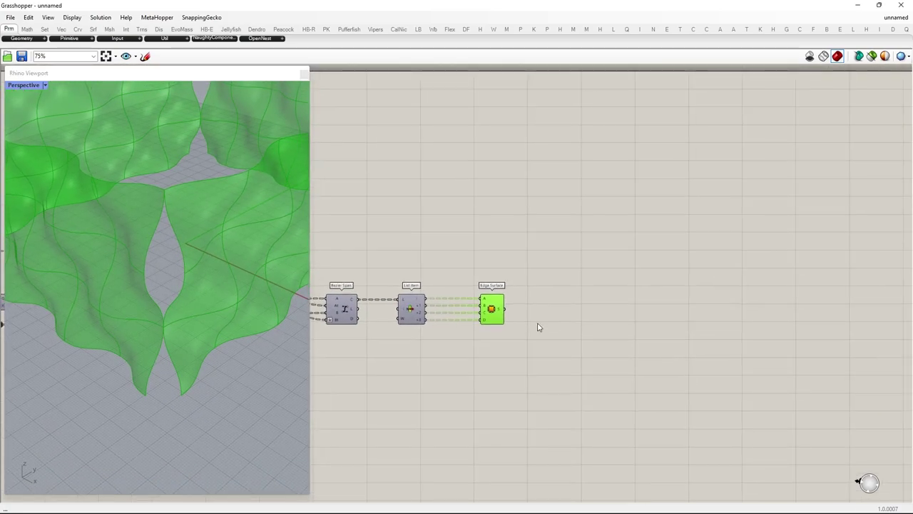
pyautogui.scroll(1, 538, 326)
pyautogui.click(679, 361)
pyautogui.doubleClick(680, 361)
pyautogui.write('pv')
pyautogui.press('Return')
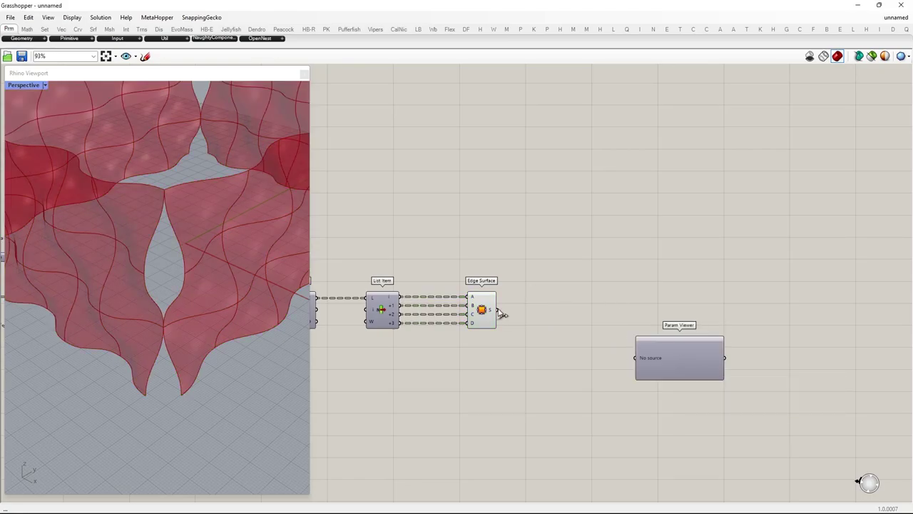
pyautogui.moveTo(501, 314); pyautogui.dragTo(655, 457)
pyautogui.scroll(3, 656, 411)
pyautogui.moveTo(657, 242)
pyautogui.mouseDown()
pyautogui.moveTo(672, 403)
pyautogui.moveTo(657, 451)
pyautogui.mouseUp()
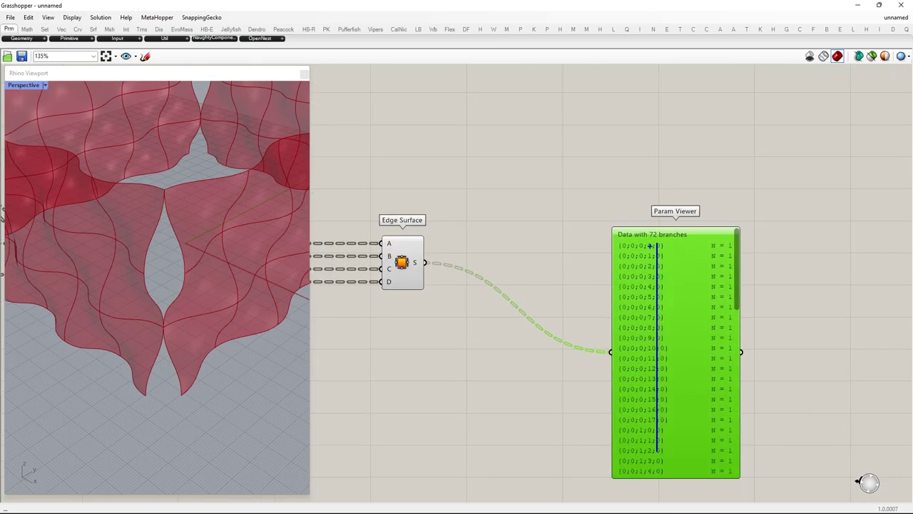
pyautogui.moveTo(655, 409); pyautogui.dragTo(649, 433)
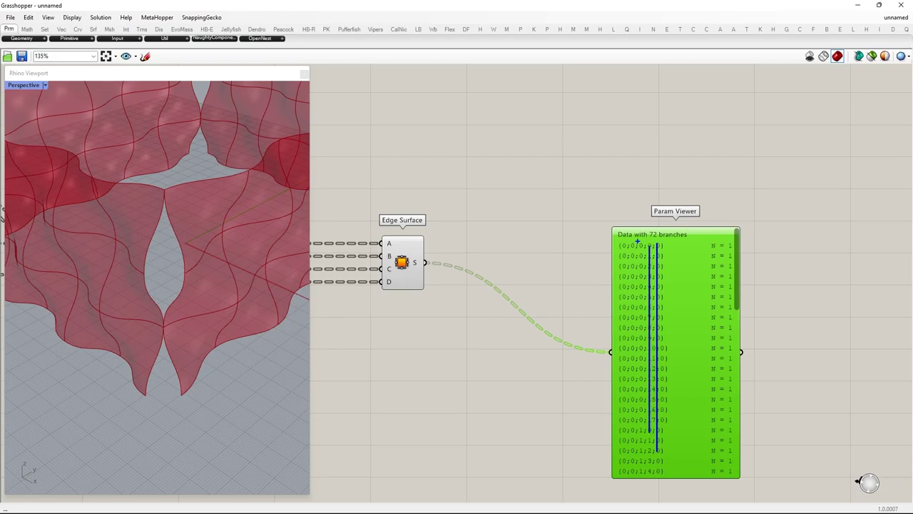
pyautogui.press('Escape')
pyautogui.moveTo(657, 348); pyautogui.dragTo(754, 339)
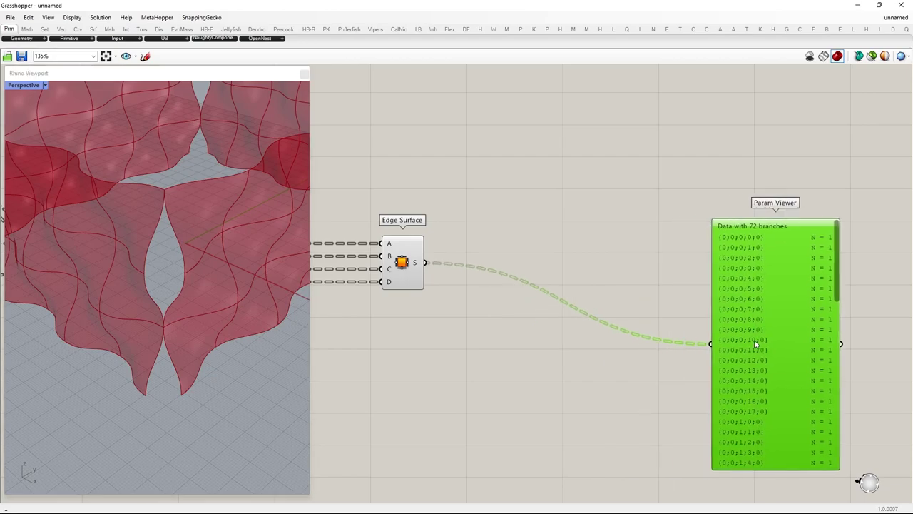
# - Add Trim Tree fed by Edge Surface, give it a depth slider of 2, and send its result to the Param Viewer
pyautogui.click(554, 392)
pyautogui.doubleClick(554, 391)
pyautogui.write('trim tre')
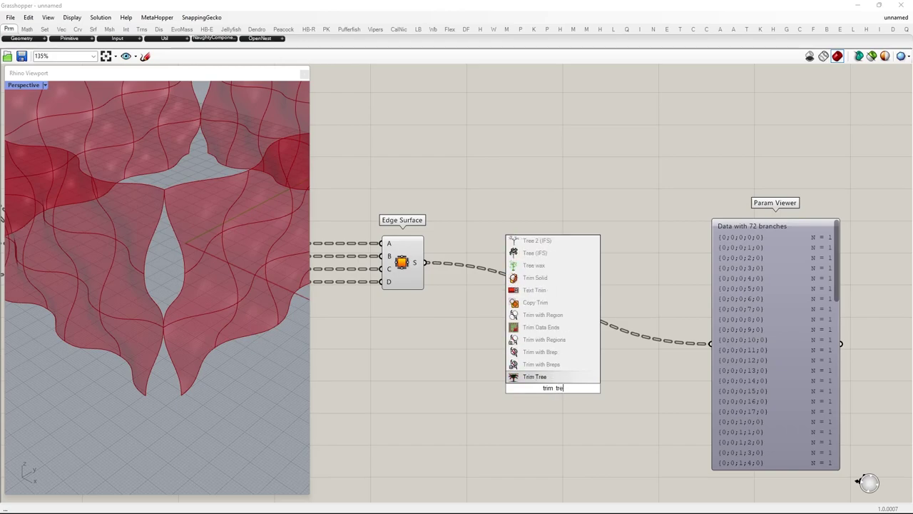
pyautogui.click(534, 302)
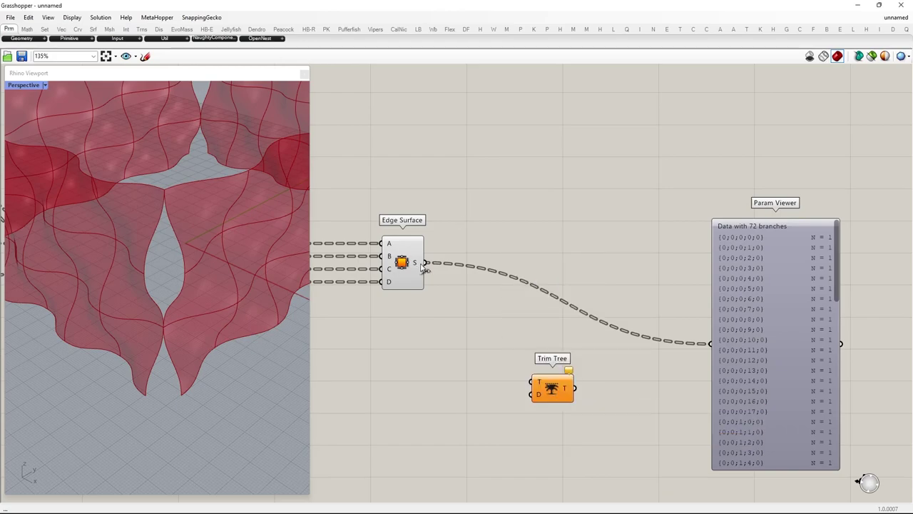
pyautogui.moveTo(427, 265); pyautogui.dragTo(701, 365)
pyautogui.doubleClick(430, 397)
pyautogui.write('3')
pyautogui.press('Return')
pyautogui.moveTo(773, 357); pyautogui.dragTo(759, 378)
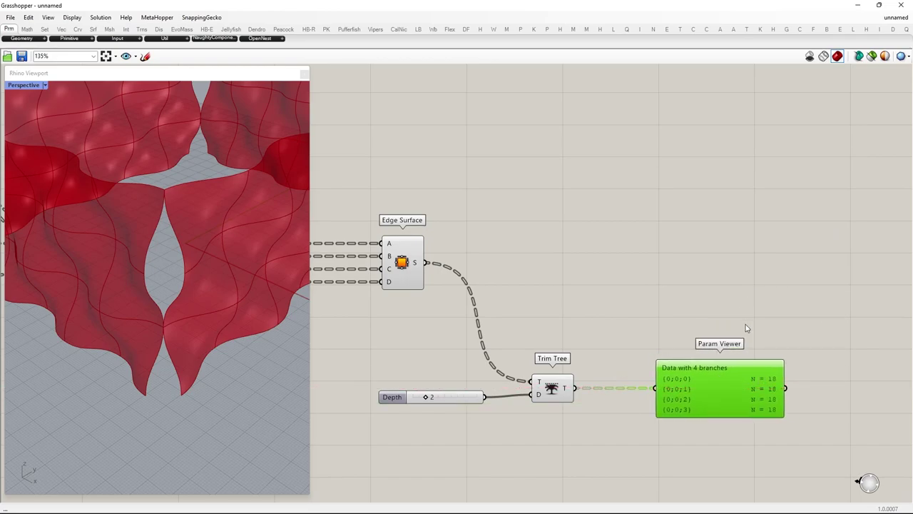
pyautogui.moveTo(746, 353); pyautogui.dragTo(785, 436)
pyautogui.click(451, 394)
pyautogui.moveTo(744, 372); pyautogui.dragTo(692, 345, button='right')
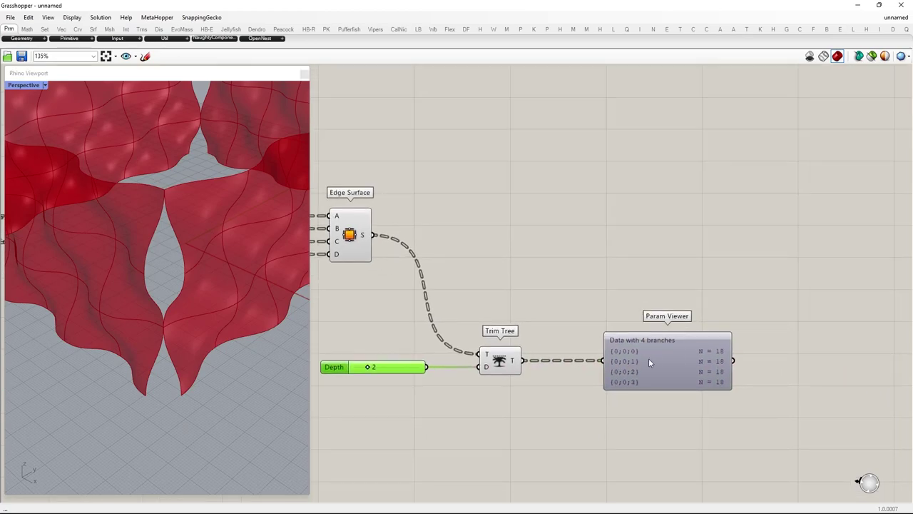
# - Delete the Param Viewer and add a List Item that takes Trim Tree's output as its list
pyautogui.moveTo(648, 358); pyautogui.dragTo(747, 361)
pyautogui.press('Delete')
pyautogui.doubleClick(648, 423)
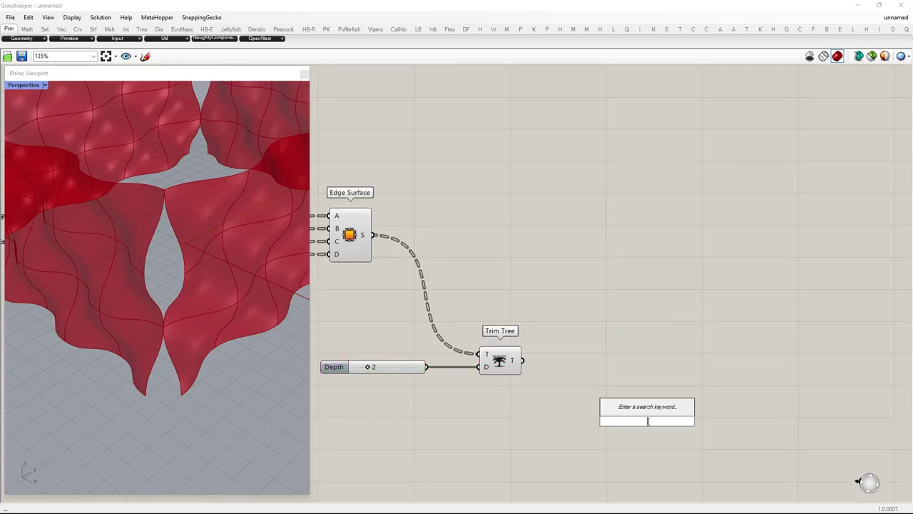
pyautogui.write('list item')
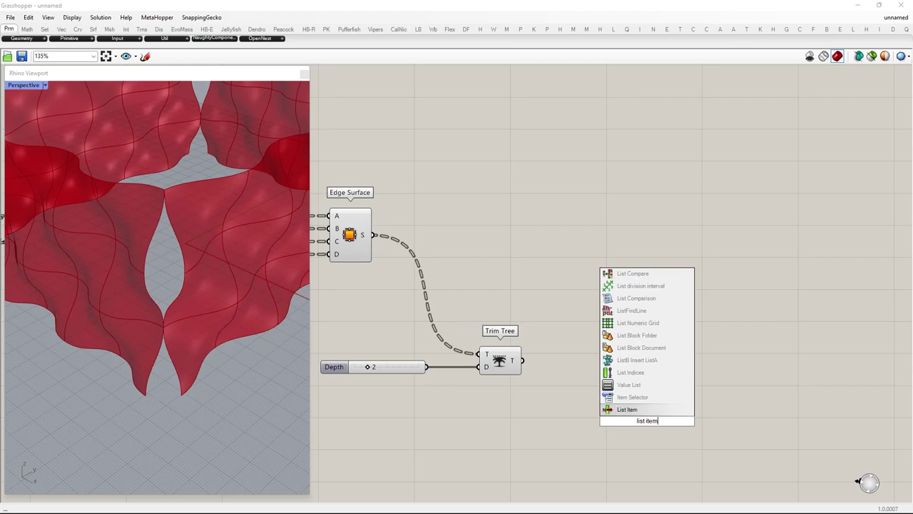
pyautogui.press('Return')
pyautogui.moveTo(522, 360); pyautogui.dragTo(649, 429)
pyautogui.click(710, 336)
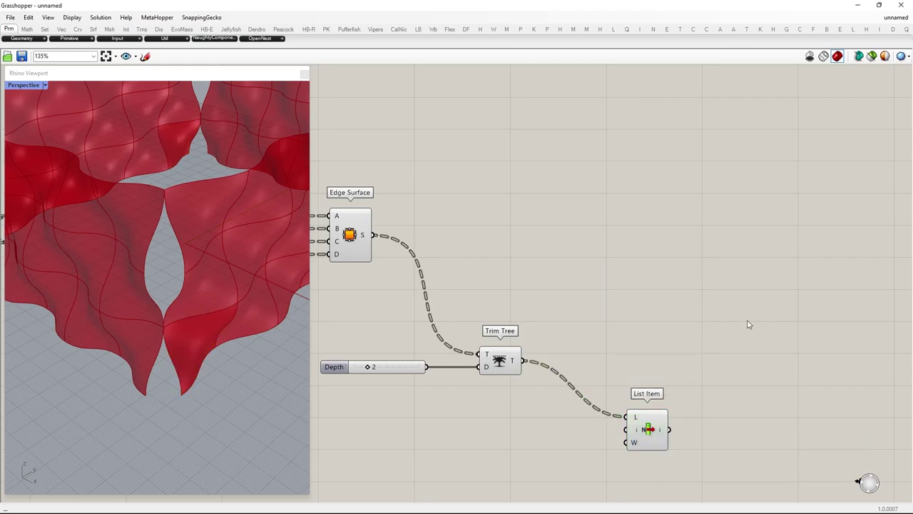
# - Add a Series component below the V Divisions slider and connect the slider to its count input
pyautogui.scroll(-5, 748, 324)
pyautogui.moveTo(544, 359); pyautogui.dragTo(713, 355, button='right')
pyautogui.moveTo(521, 347); pyautogui.dragTo(706, 358, button='right')
pyautogui.moveTo(441, 370); pyautogui.dragTo(699, 373, button='right')
pyautogui.moveTo(418, 359); pyautogui.dragTo(690, 357, button='right')
pyautogui.moveTo(564, 302); pyautogui.dragTo(504, 308, button='right')
pyautogui.scroll(3, 505, 308)
pyautogui.moveTo(471, 354); pyautogui.dragTo(435, 357)
pyautogui.click(465, 398)
pyautogui.moveTo(119, 386); pyautogui.dragTo(214, 221, button='right')
pyautogui.scroll(2, 397, 366)
pyautogui.doubleClick(632, 423)
pyautogui.write('series')
pyautogui.press('Return')
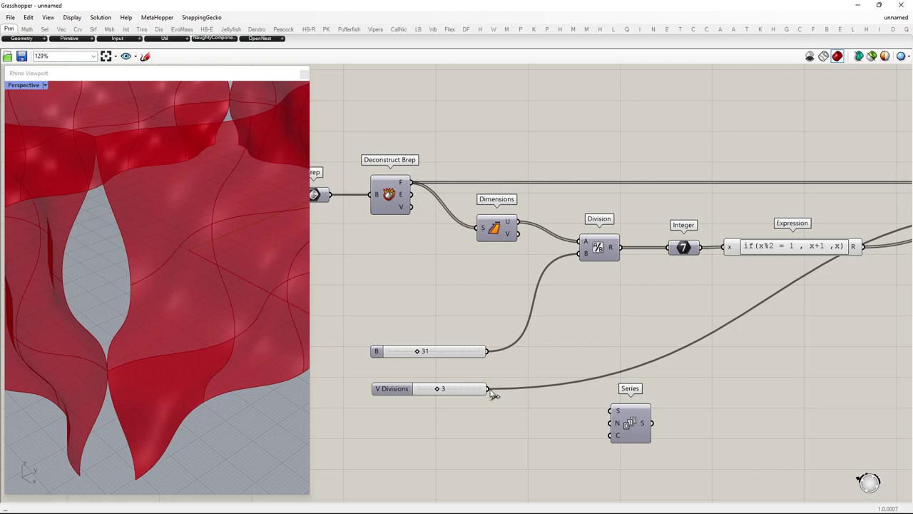
pyautogui.moveTo(487, 388); pyautogui.dragTo(734, 397)
# - Check the Series output in a temporary panel, and delete the panel again
pyautogui.doubleClick(784, 398)
pyautogui.write('panel')
pyautogui.press('Return')
pyautogui.click(756, 374)
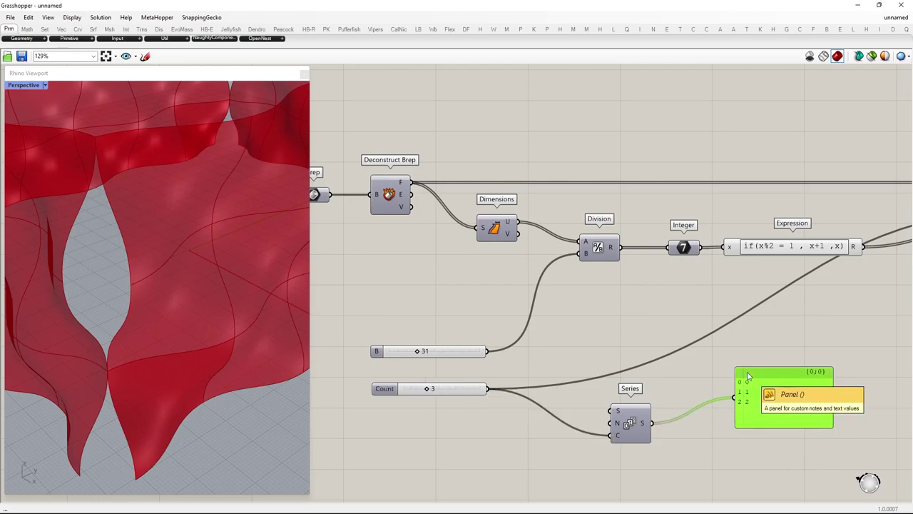
pyautogui.press('Delete')
# - Place Series beside the List Item after Trim Tree and feed its values into the index input
pyautogui.moveTo(631, 438); pyautogui.dragTo(705, 332)
pyautogui.scroll(-10, 483, 374)
pyautogui.scroll(-1, 403, 306)
pyautogui.scroll(9, 690, 336)
pyautogui.moveTo(764, 343); pyautogui.dragTo(669, 363, button='right')
pyautogui.scroll(2, 669, 362)
pyautogui.moveTo(620, 350); pyautogui.dragTo(686, 366)
pyautogui.scroll(-10, 200, 343)
pyautogui.scroll(2, 192, 370)
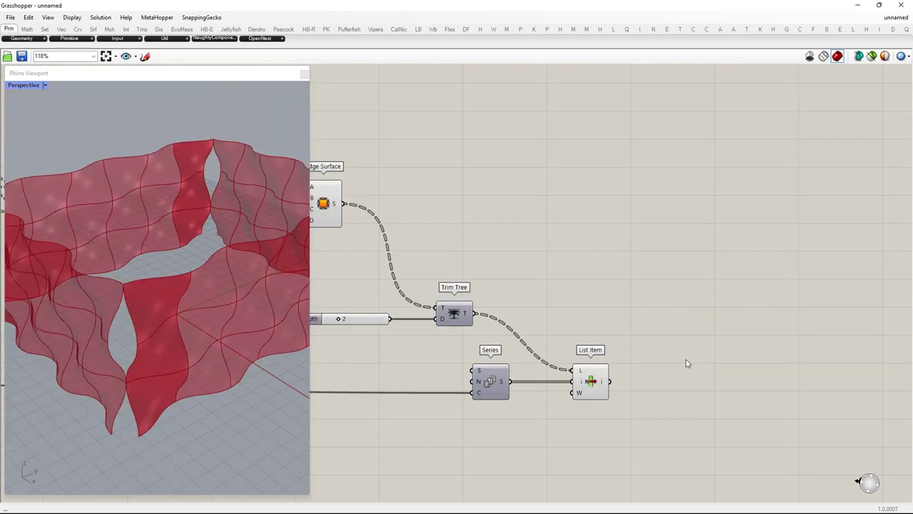
# - Add the Explode curve component and connect the indexed List Item's output to its curve input
pyautogui.moveTo(687, 363); pyautogui.dragTo(642, 343, button='right')
pyautogui.doubleClick(716, 375)
pyautogui.write('explode')
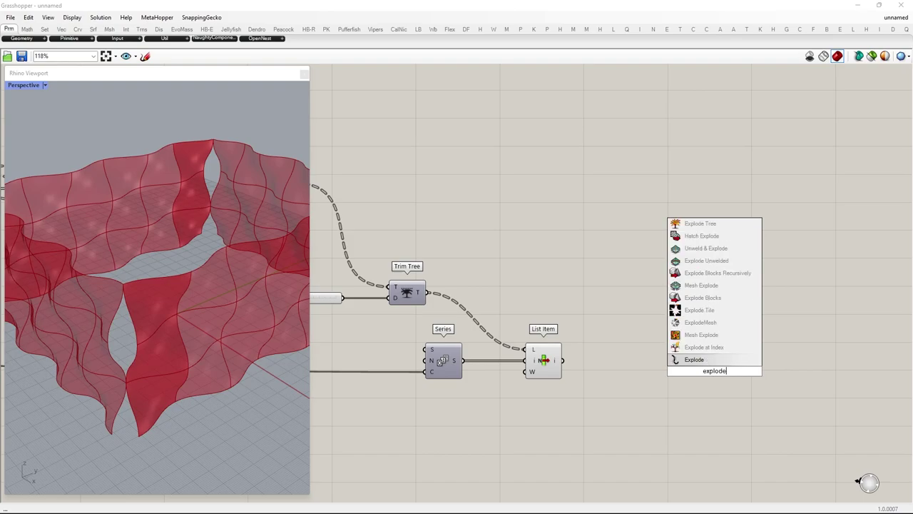
pyautogui.click(689, 359)
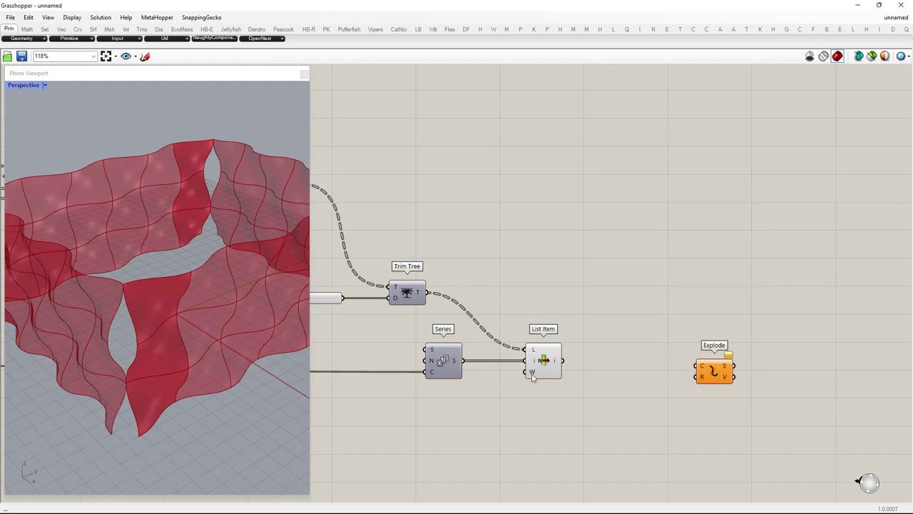
pyautogui.moveTo(566, 361); pyautogui.dragTo(636, 371)
pyautogui.moveTo(758, 366); pyautogui.dragTo(675, 362, button='right')
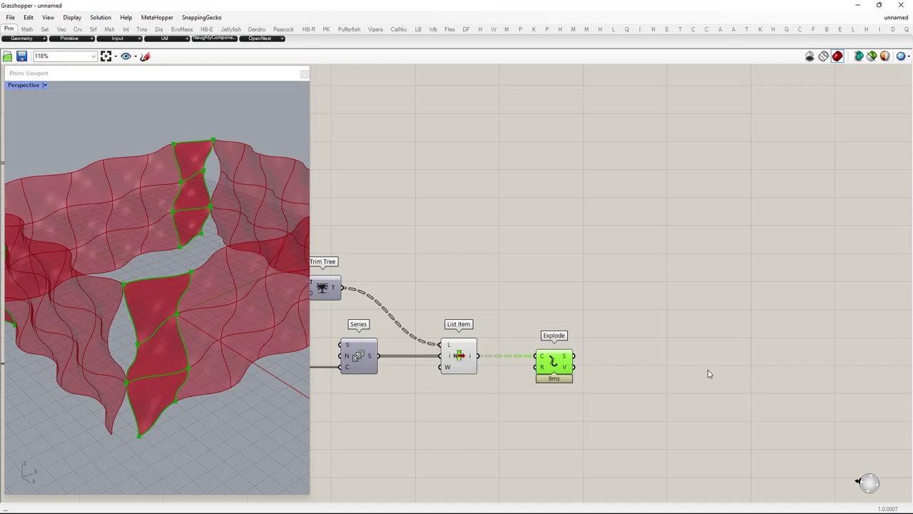
# - Add another List Item and feed Explode's segments into its list input
pyautogui.doubleClick(708, 371)
pyautogui.write('list item')
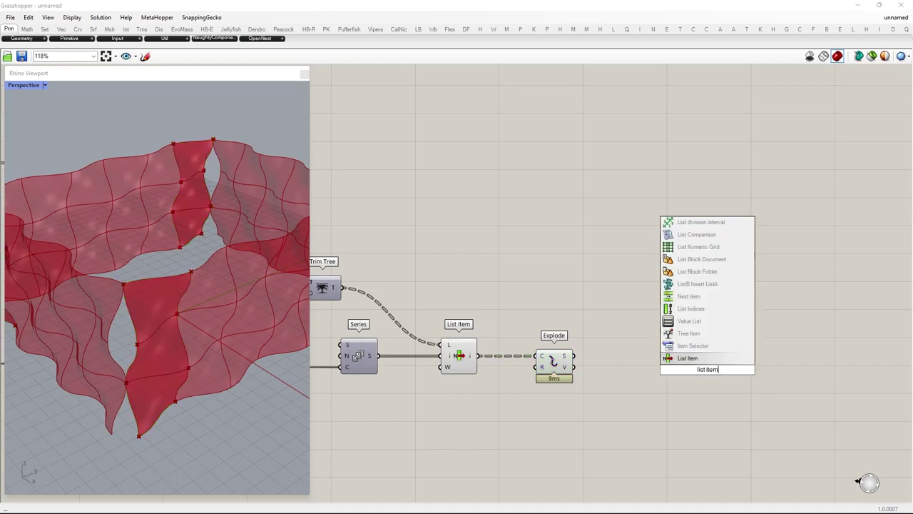
pyautogui.press('Return')
pyautogui.moveTo(573, 356); pyautogui.dragTo(695, 367)
# - Turn off the preview of Series, the first List Item, and Explode
pyautogui.moveTo(599, 407); pyautogui.dragTo(346, 245)
pyautogui.middleClick(526, 289)
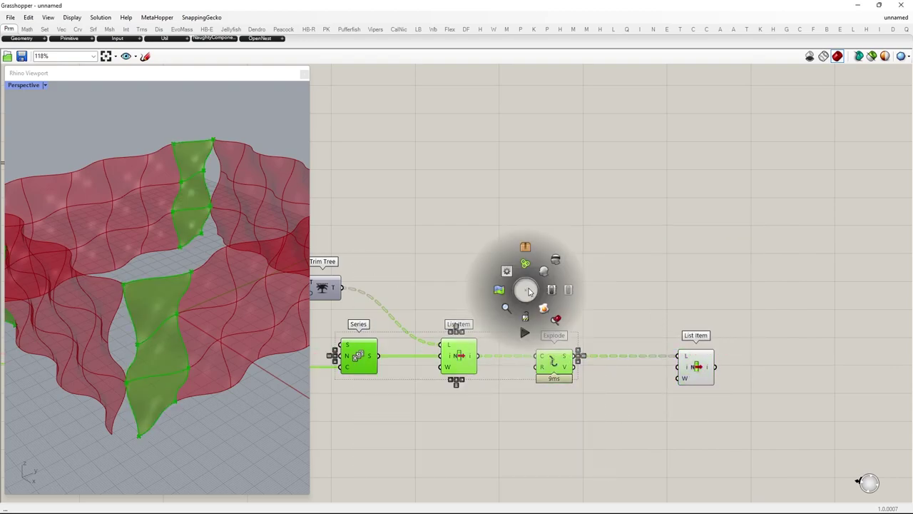
pyautogui.click(560, 262)
# - Examine the corner edge curves picked by the List Item after Explode, and move that component closer to Explode
pyautogui.moveTo(776, 425); pyautogui.dragTo(683, 280)
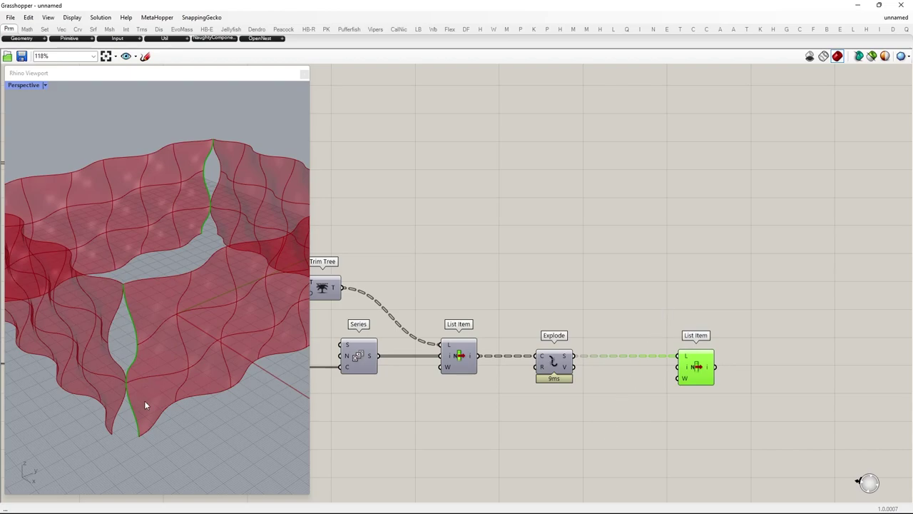
pyautogui.scroll(3, 116, 421)
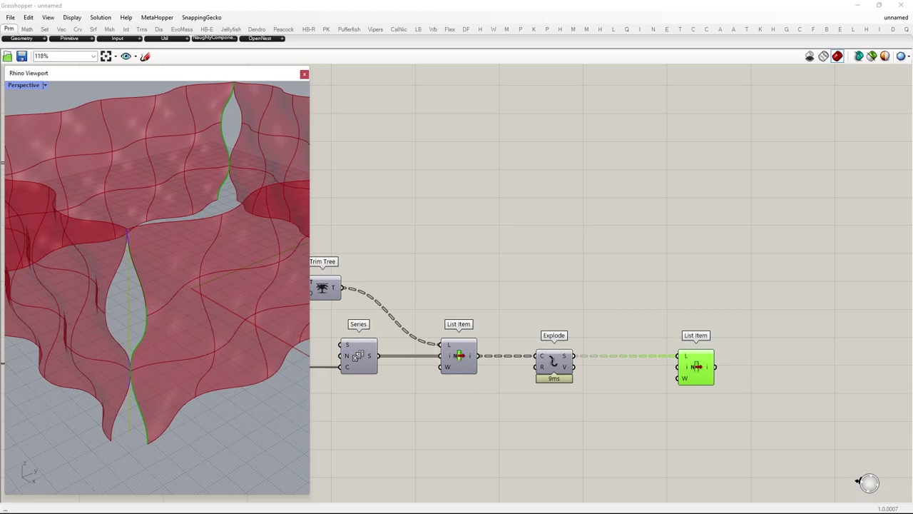
pyautogui.keyDown('shift'); pyautogui.moveTo(127, 229); pyautogui.dragTo(127, 446); pyautogui.keyUp('shift')
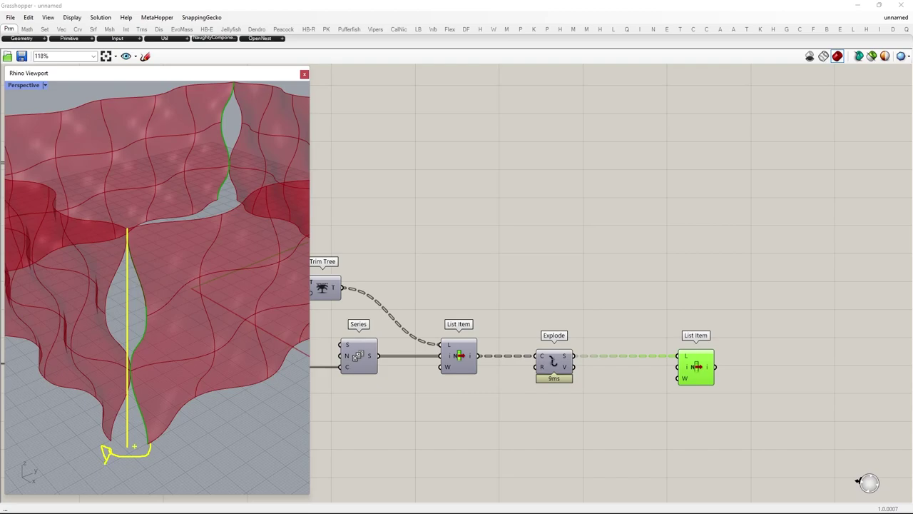
pyautogui.press('Escape')
pyautogui.click(691, 433)
pyautogui.click(695, 371)
pyautogui.moveTo(695, 372); pyautogui.dragTo(662, 371)
pyautogui.moveTo(775, 375); pyautogui.dragTo(670, 371, button='right')
pyautogui.click(670, 371)
# - Add Brep Edges below the V Divisions slider and connect the original Brep to its input
pyautogui.keyDown('ctrl'); pyautogui.moveTo(751, 289); pyautogui.dragTo(751, 372, button='right'); pyautogui.keyUp('ctrl')
pyautogui.moveTo(469, 315); pyautogui.dragTo(809, 322, button='right')
pyautogui.moveTo(556, 316); pyautogui.dragTo(620, 328, button='right')
pyautogui.scroll(3, 466, 272)
pyautogui.moveTo(431, 201)
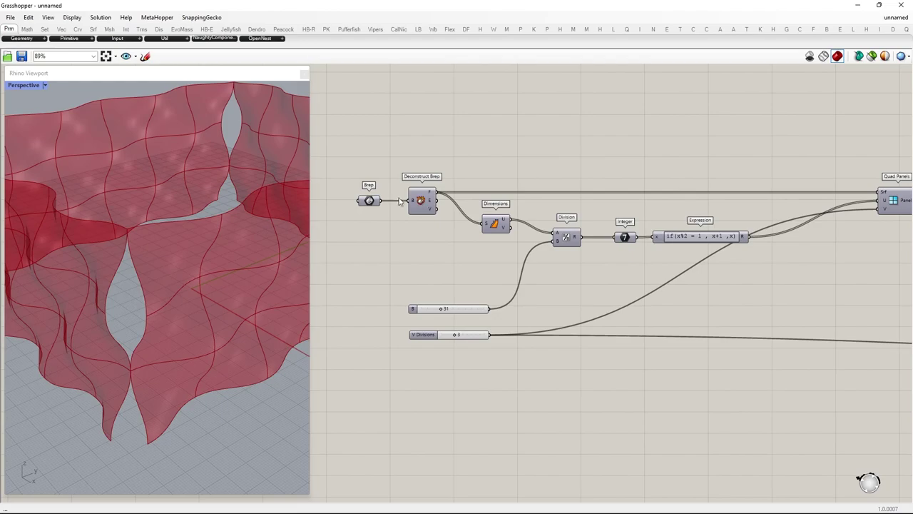
pyautogui.doubleClick(513, 407)
pyautogui.write('brep edge')
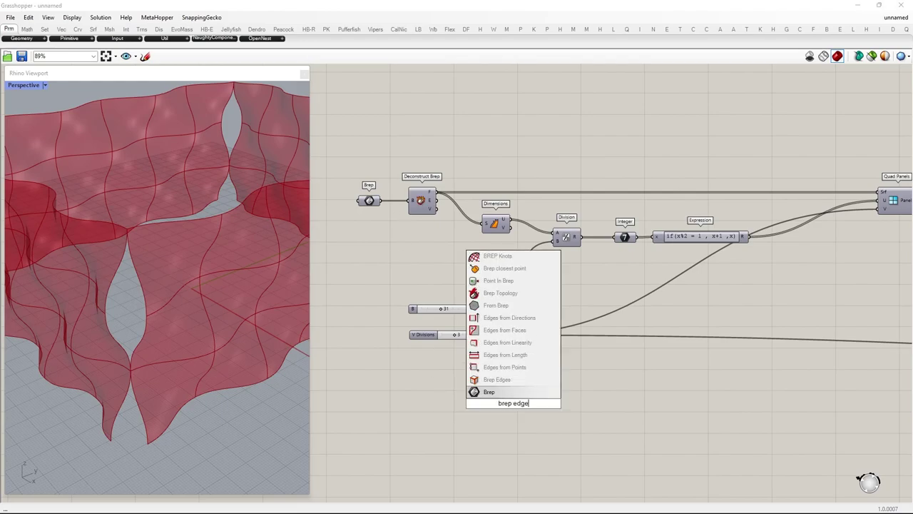
pyautogui.click(505, 380)
pyautogui.moveTo(380, 199); pyautogui.dragTo(537, 417)
# - Add a Curve parameter fed by Brep Edges' interior edges and place it below the List Item after Explode
pyautogui.doubleClick(668, 403)
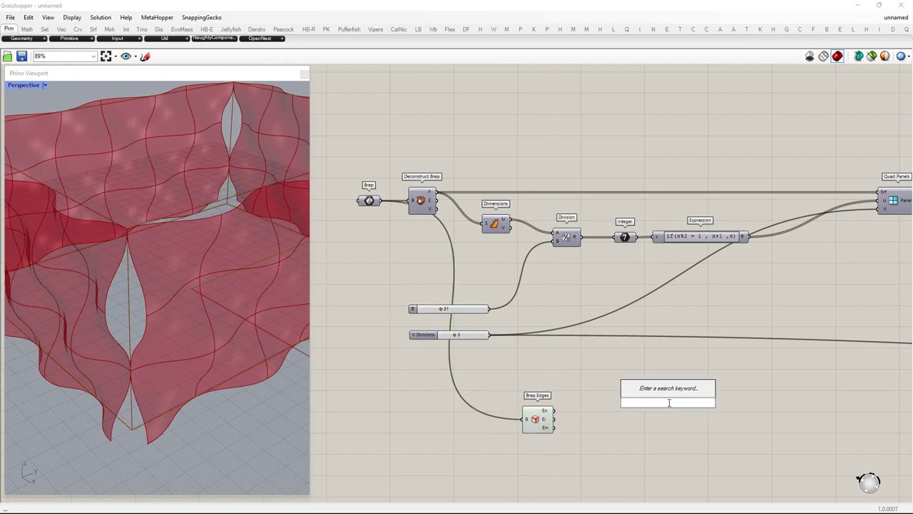
pyautogui.write('curve')
pyautogui.press('Return')
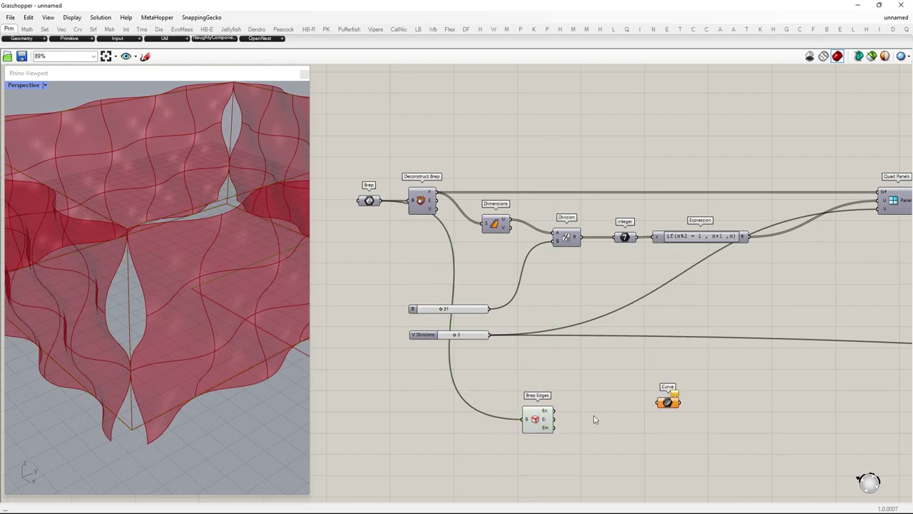
pyautogui.moveTo(559, 423); pyautogui.dragTo(482, 361)
pyautogui.scroll(-8, 367, 341)
pyautogui.scroll(6, 671, 350)
pyautogui.scroll(2, 579, 291)
# - Hide the preview of everything except the last List Item and the Curve parameter
pyautogui.click(514, 390)
pyautogui.moveTo(514, 391); pyautogui.dragTo(443, 139)
pyautogui.hotkey('ctrl', 'i')
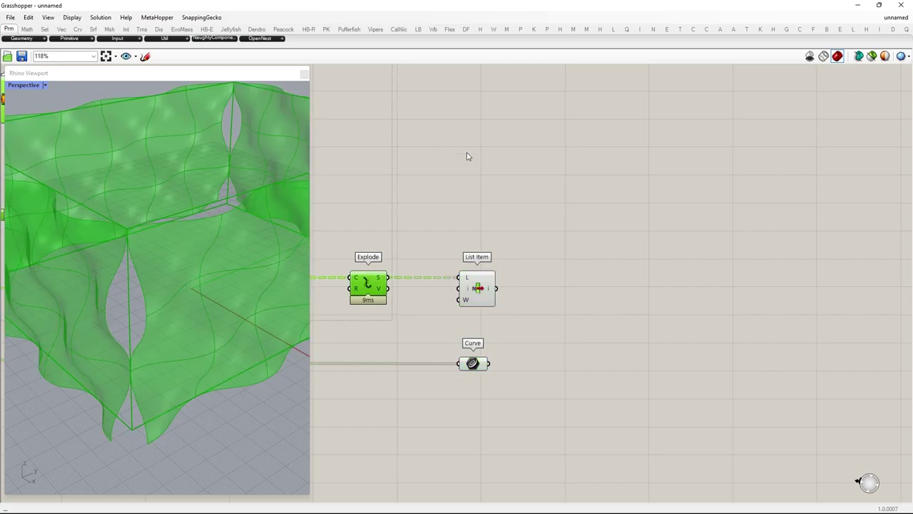
pyautogui.middleClick(482, 278)
pyautogui.click(510, 243)
pyautogui.scroll(-6, 103, 390)
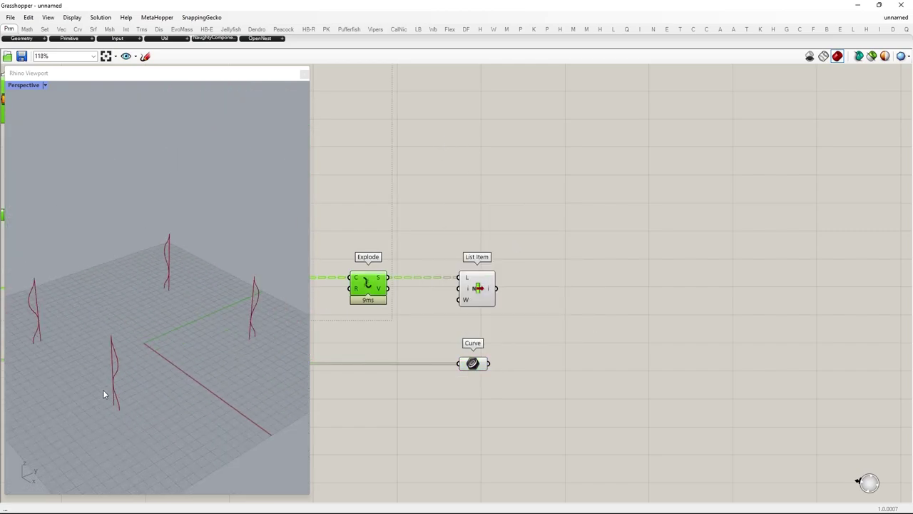
pyautogui.scroll(2, 89, 367)
pyautogui.scroll(2, 137, 381)
# - Add two Curve Middle components, one for the last List Item's curves and one for the Curve parameter
pyautogui.doubleClick(621, 295)
pyautogui.write('curve middle')
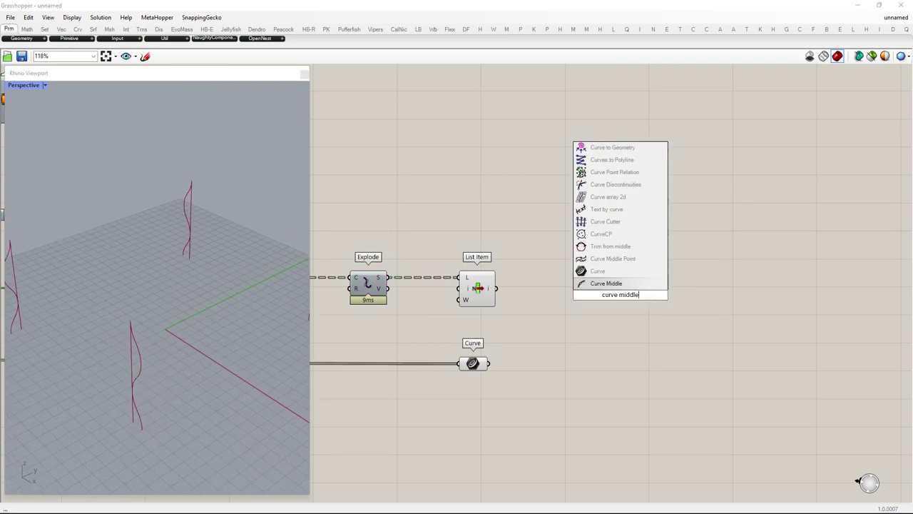
pyautogui.click(605, 283)
pyautogui.moveTo(497, 288); pyautogui.dragTo(609, 368)
pyautogui.moveTo(490, 363); pyautogui.dragTo(583, 367)
# - Add Closest Point, feeding the segment midpoints into P and the box edge midpoints into cloud input C
pyautogui.moveTo(735, 317); pyautogui.dragTo(681, 320, button='right')
pyautogui.doubleClick(680, 314)
pyautogui.write('closest point')
pyautogui.click(688, 305)
pyautogui.moveTo(679, 308); pyautogui.dragTo(691, 370)
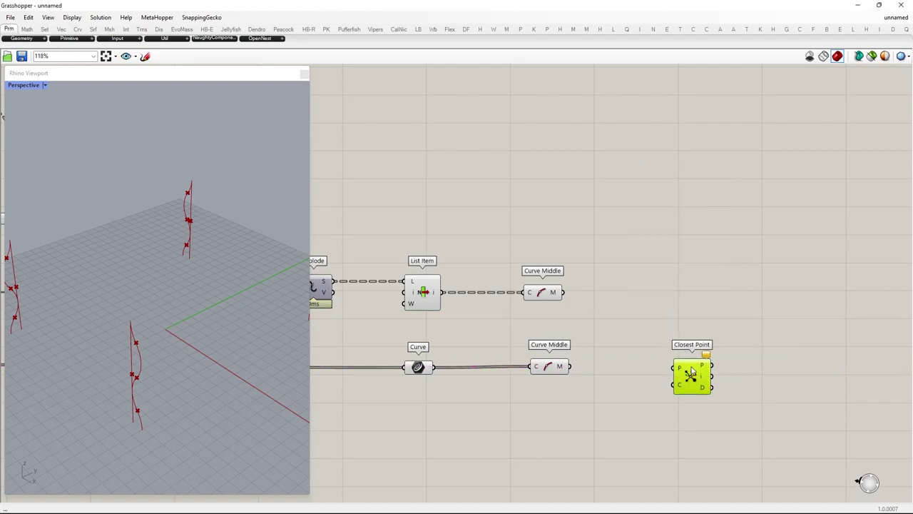
pyautogui.click(558, 296)
pyautogui.moveTo(569, 294); pyautogui.dragTo(673, 374)
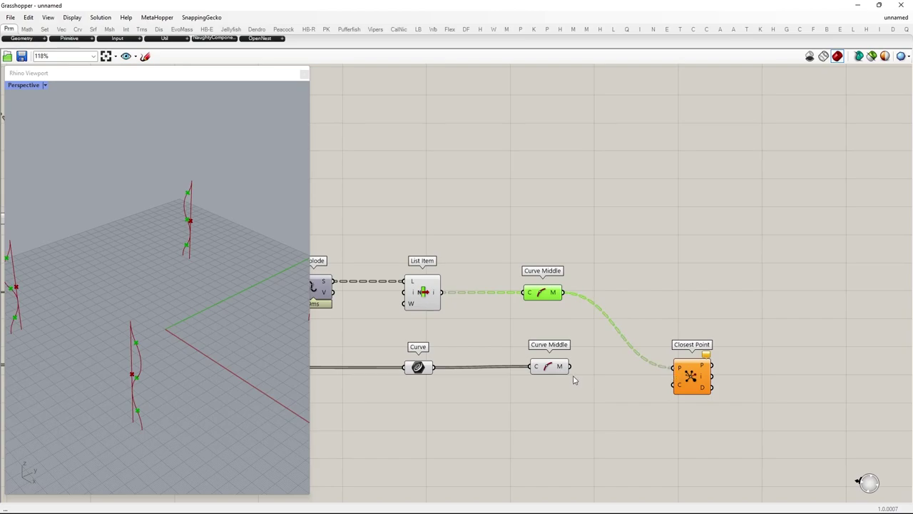
pyautogui.moveTo(569, 366); pyautogui.dragTo(673, 385)
# - Add a List Item with the box edge midpoints as its list and Closest Point's index as its index input
pyautogui.click(737, 314)
pyautogui.doubleClick(737, 315)
pyautogui.write('list ite')
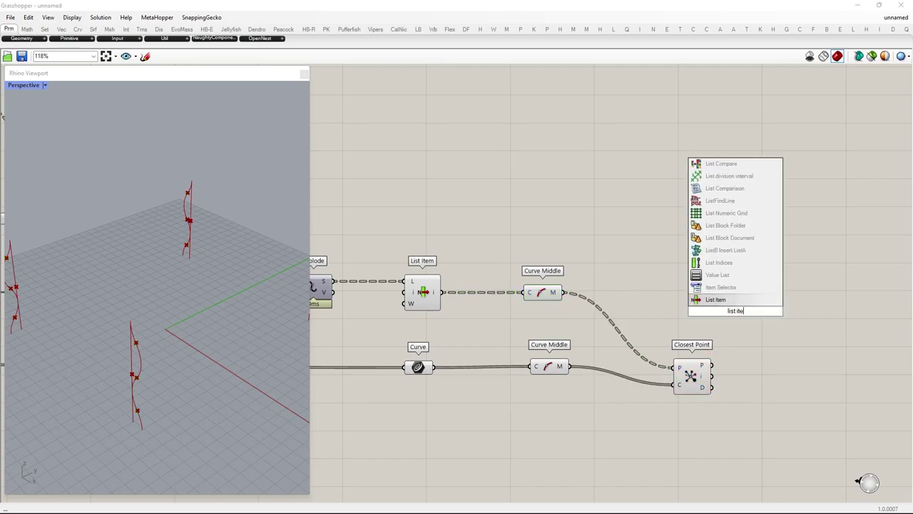
pyautogui.press('Return')
pyautogui.moveTo(687, 375); pyautogui.dragTo(693, 397)
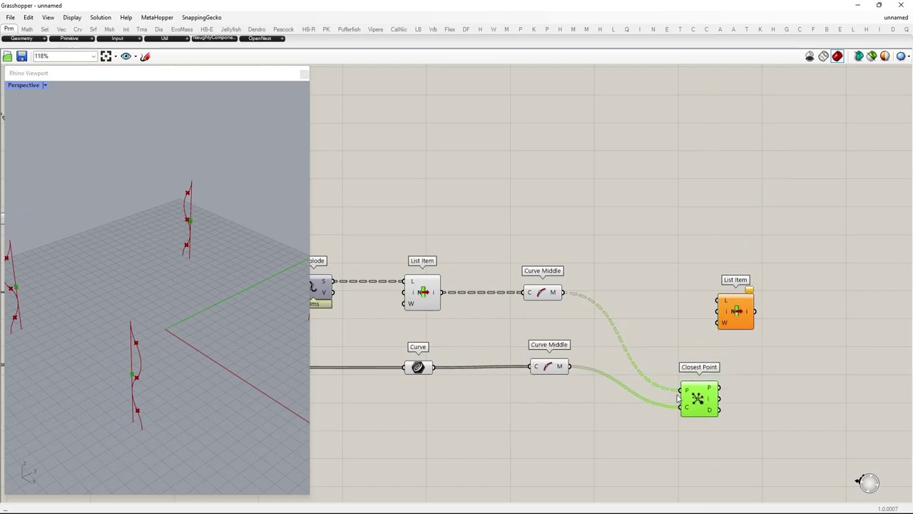
pyautogui.moveTo(705, 295); pyautogui.dragTo(799, 366)
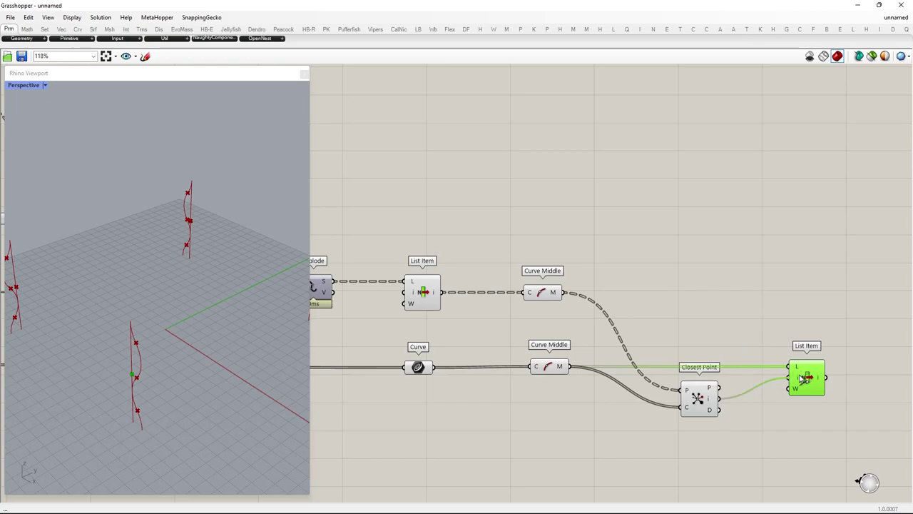
# - Compare the data structures of the segment midpoints and the index-picked List Item output with two Param Viewers, and remove both viewers
pyautogui.moveTo(809, 363); pyautogui.dragTo(731, 359, button='right')
pyautogui.doubleClick(744, 273)
pyautogui.write('>')
pyautogui.press('BackSpace')
pyautogui.write('pv')
pyautogui.press('Return')
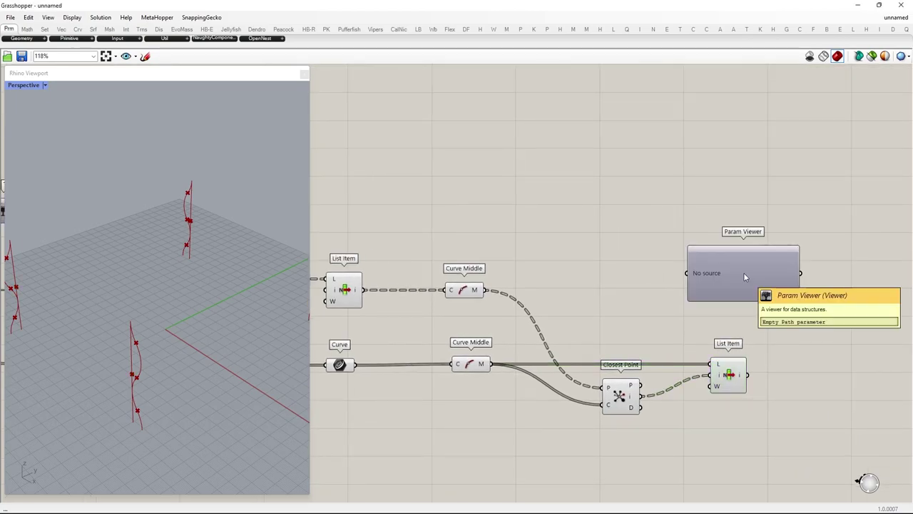
pyautogui.moveTo(620, 269); pyautogui.dragTo(784, 230)
pyautogui.hotkey('ctrl', 'c')
pyautogui.hotkey('ctrl', 'v')
pyautogui.moveTo(810, 263); pyautogui.dragTo(839, 355)
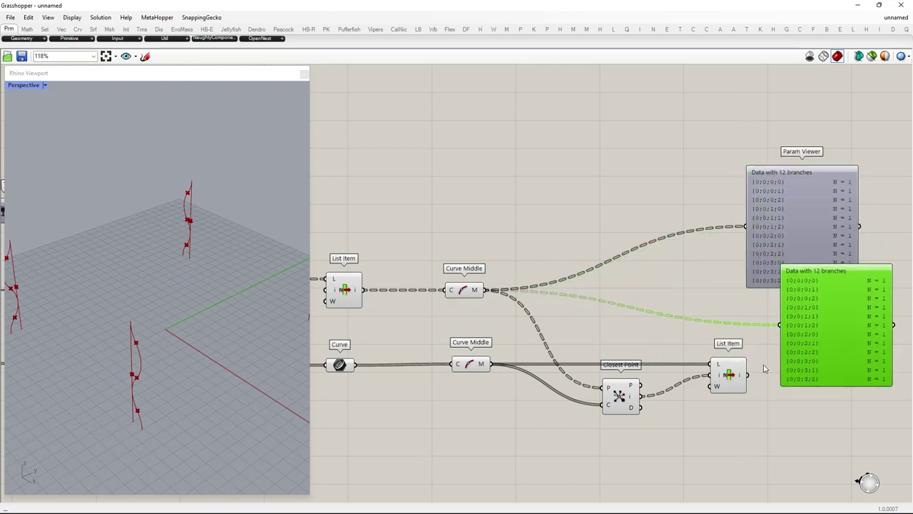
pyautogui.moveTo(781, 342); pyautogui.dragTo(783, 326)
pyautogui.moveTo(847, 425); pyautogui.dragTo(788, 163)
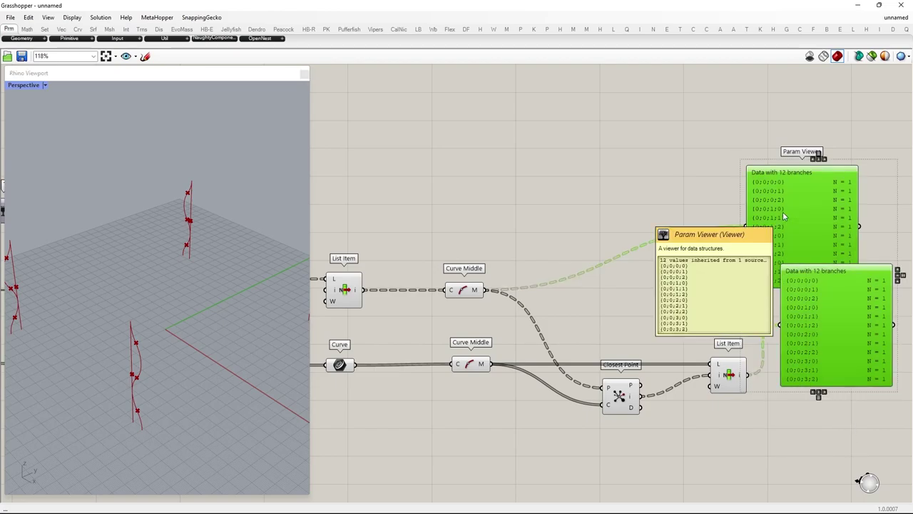
pyautogui.press('Delete')
# - Add a Revolution component beyond the List Item that picks the closest box edge midpoints
pyautogui.doubleClick(756, 246)
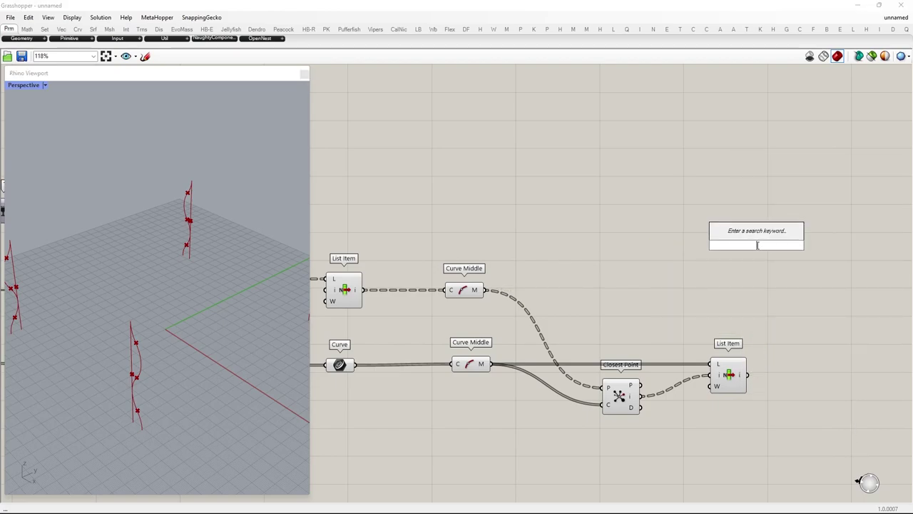
pyautogui.write('revolution')
pyautogui.click(738, 233)
pyautogui.moveTo(749, 242); pyautogui.dragTo(829, 269)
pyautogui.moveTo(828, 269); pyautogui.dragTo(795, 258, button='right')
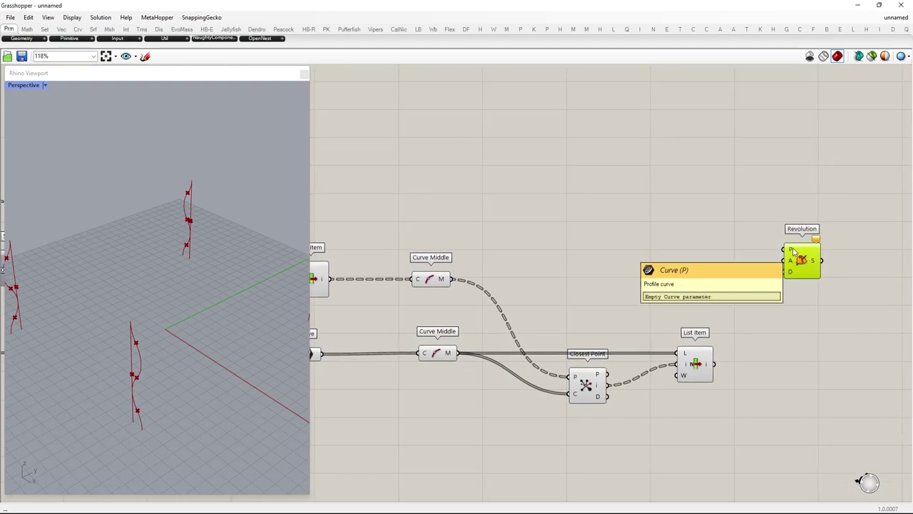
pyautogui.moveTo(557, 271); pyautogui.dragTo(614, 254, button='right')
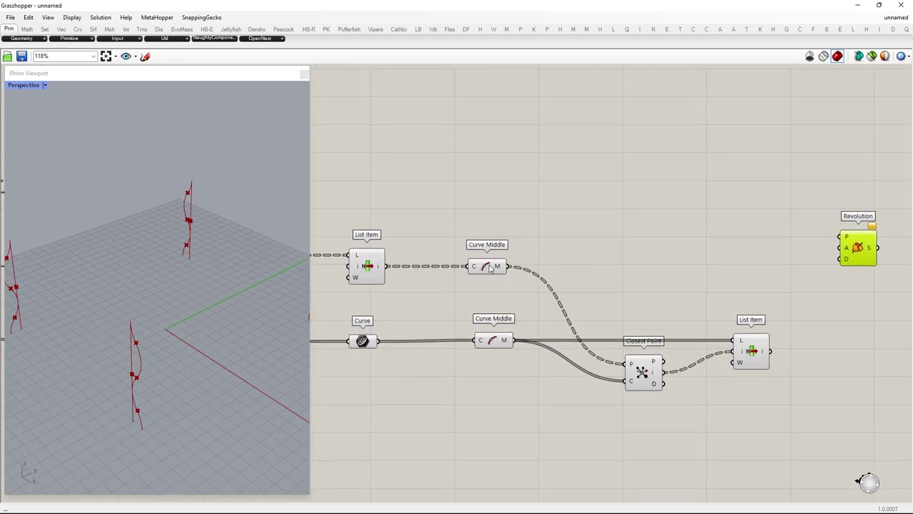
pyautogui.moveTo(488, 268); pyautogui.dragTo(488, 293)
pyautogui.moveTo(368, 268); pyautogui.dragTo(404, 265, button='right')
pyautogui.click(403, 264)
pyautogui.moveTo(421, 266)
pyautogui.moveTo(422, 264); pyautogui.dragTo(856, 235)
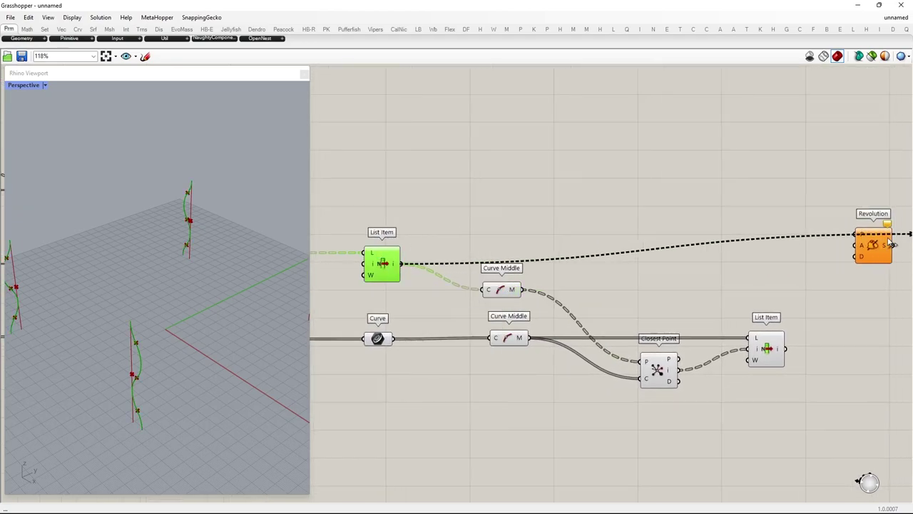
pyautogui.moveTo(511, 288); pyautogui.dragTo(510, 298)
pyautogui.moveTo(795, 255); pyautogui.dragTo(676, 245, button='right')
pyautogui.moveTo(756, 232); pyautogui.dragTo(830, 261)
pyautogui.moveTo(830, 261); pyautogui.dragTo(775, 260, button='right')
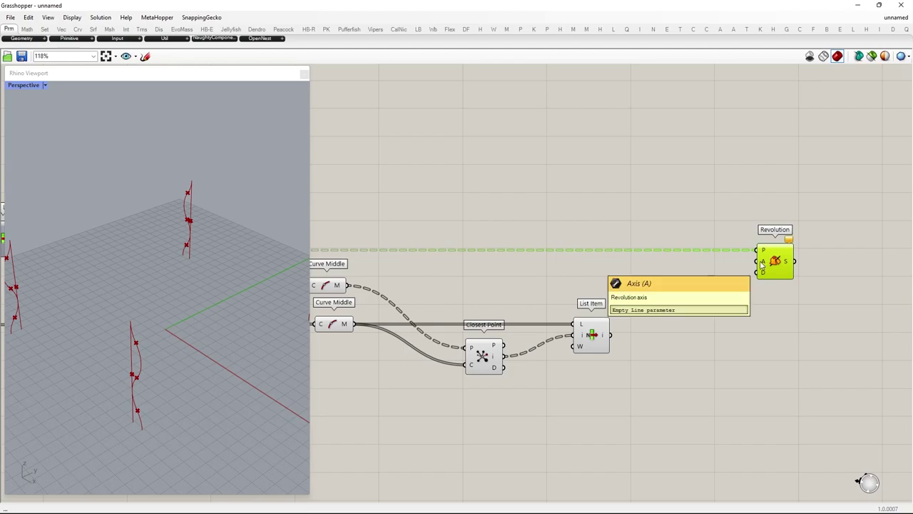
# - Replace the closest-index List Item's list with the box edge Curve parameter and feed its output into Revolution's axis input A
pyautogui.click(591, 336)
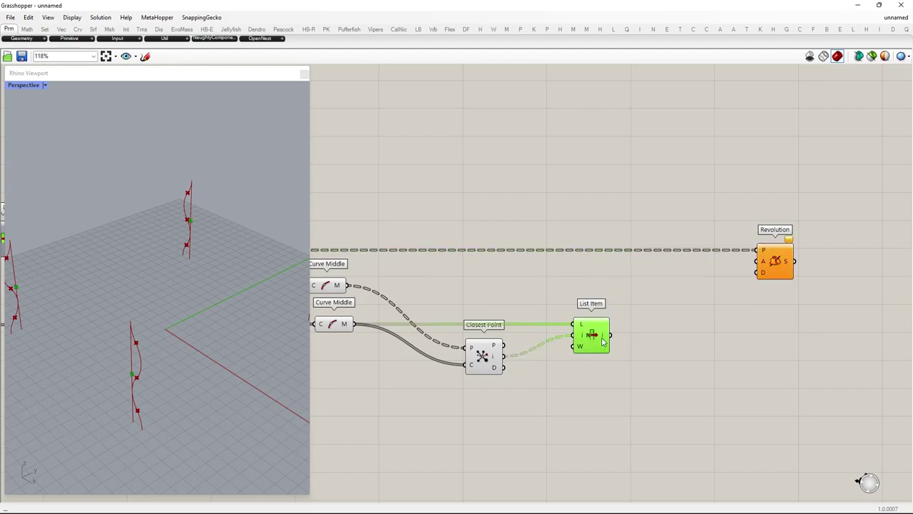
pyautogui.moveTo(510, 345); pyautogui.dragTo(667, 317, button='right')
pyautogui.moveTo(500, 301); pyautogui.dragTo(493, 344)
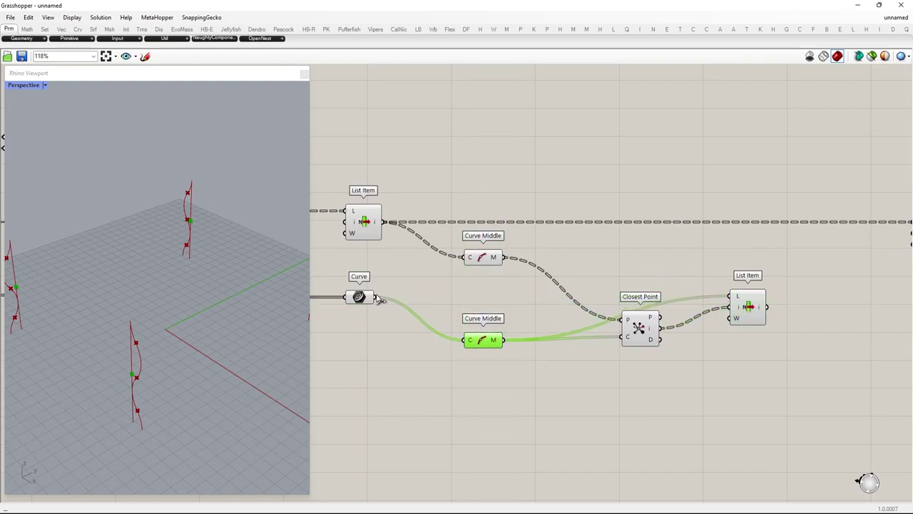
pyautogui.moveTo(379, 296); pyautogui.dragTo(761, 307)
pyautogui.moveTo(805, 284); pyautogui.dragTo(647, 294, button='right')
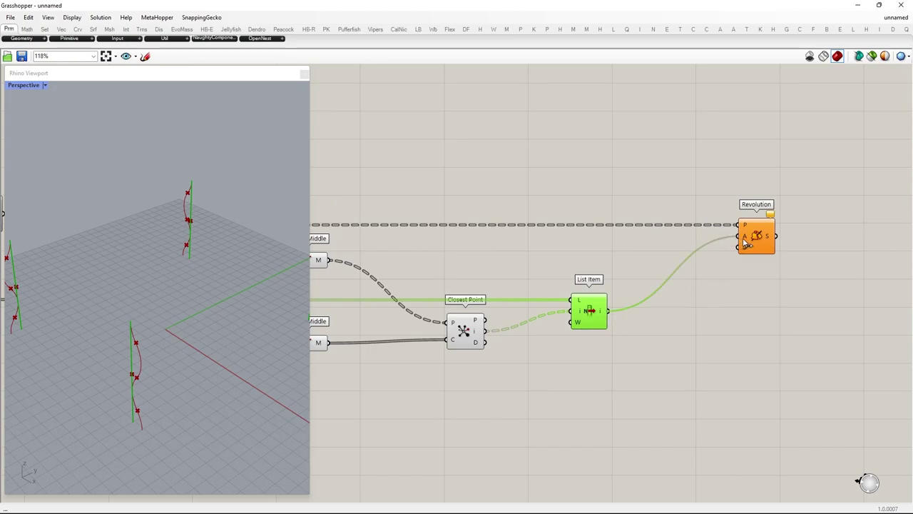
pyautogui.moveTo(743, 240); pyautogui.dragTo(744, 239)
pyautogui.click(428, 389)
pyautogui.moveTo(307, 409); pyautogui.dragTo(264, 421, button='right')
pyautogui.scroll(6, 130, 432)
# - Add a panel containing the domain "-1/2*pi to 0" and connect it to Revolution's domain input D
pyautogui.moveTo(783, 275); pyautogui.dragTo(652, 287, button='right')
pyautogui.scroll(1, 617, 309)
pyautogui.doubleClick(525, 408)
pyautogui.write('panel')
pyautogui.press('Return')
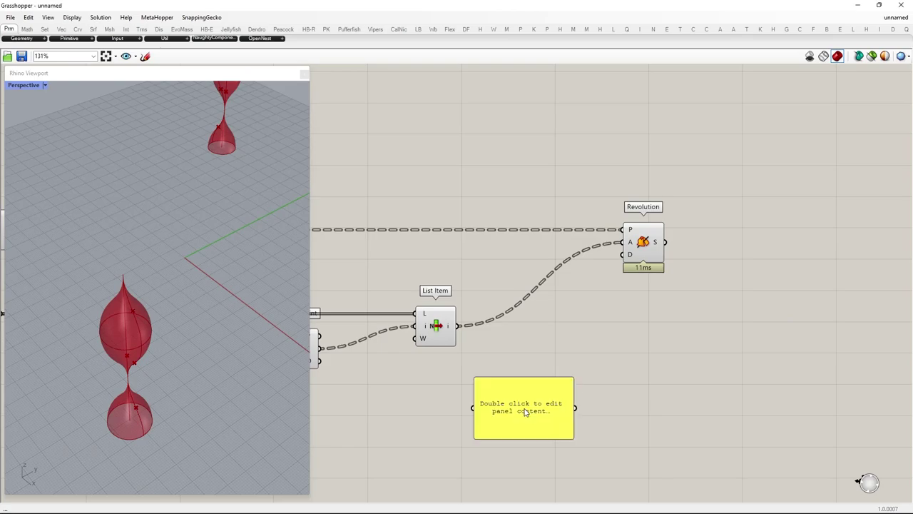
pyautogui.scroll(1, 525, 412)
pyautogui.doubleClick(521, 415)
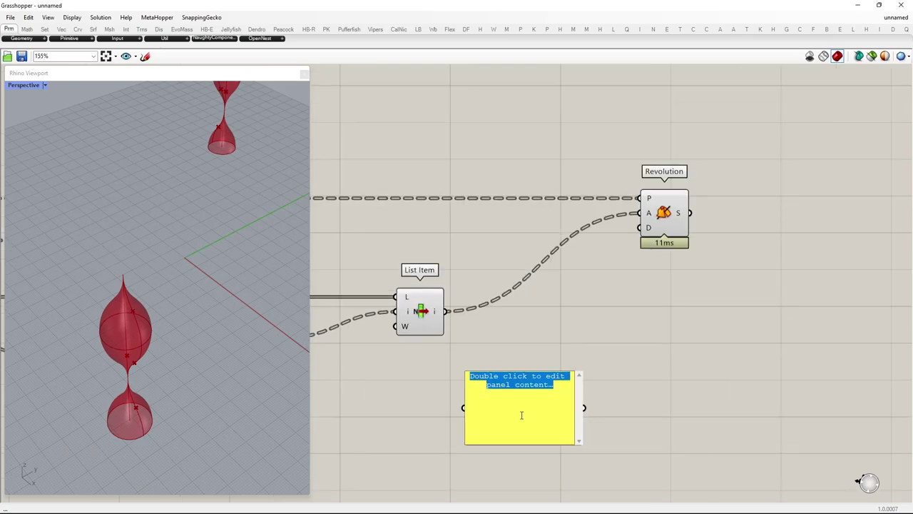
pyautogui.press('BackSpace')
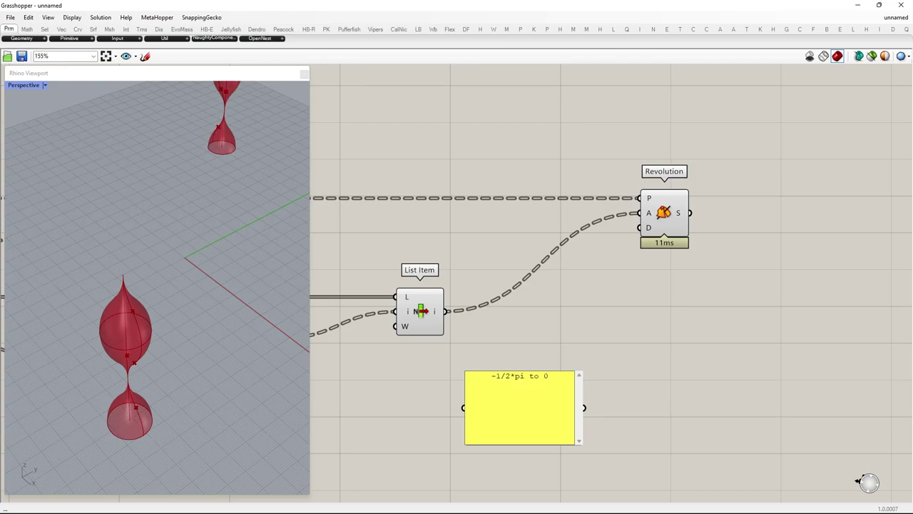
pyautogui.click(576, 335)
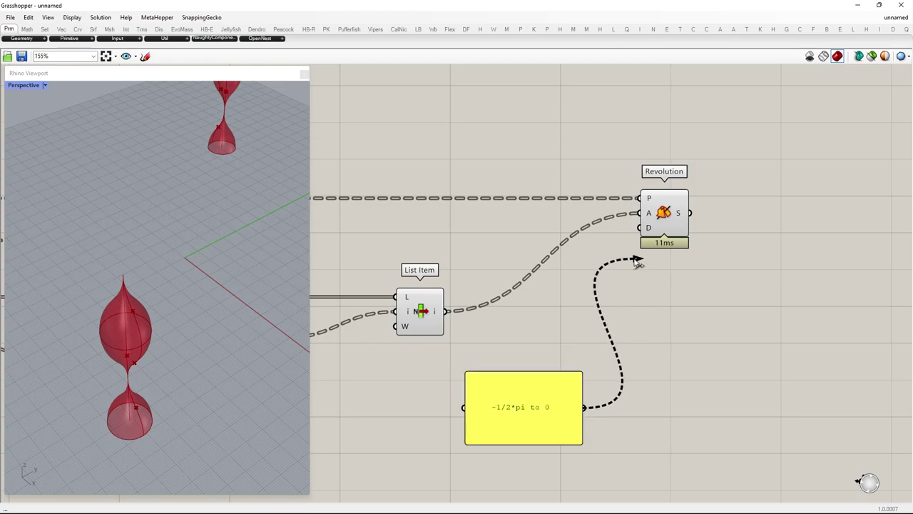
pyautogui.moveTo(637, 262); pyautogui.dragTo(645, 228)
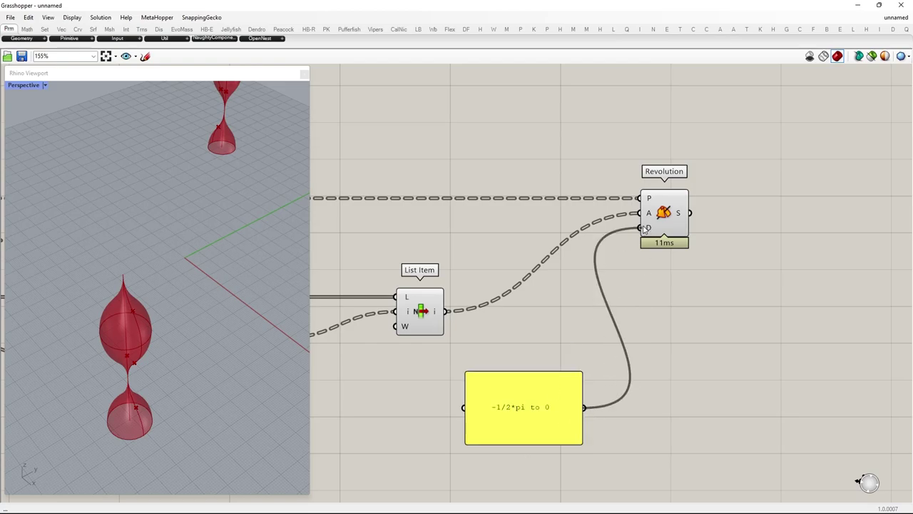
pyautogui.click(534, 402)
pyautogui.click(733, 362)
# - Add a Surface parameter fed by the Edge Surface output and place it above the Revolution component
pyautogui.scroll(-4, 706, 381)
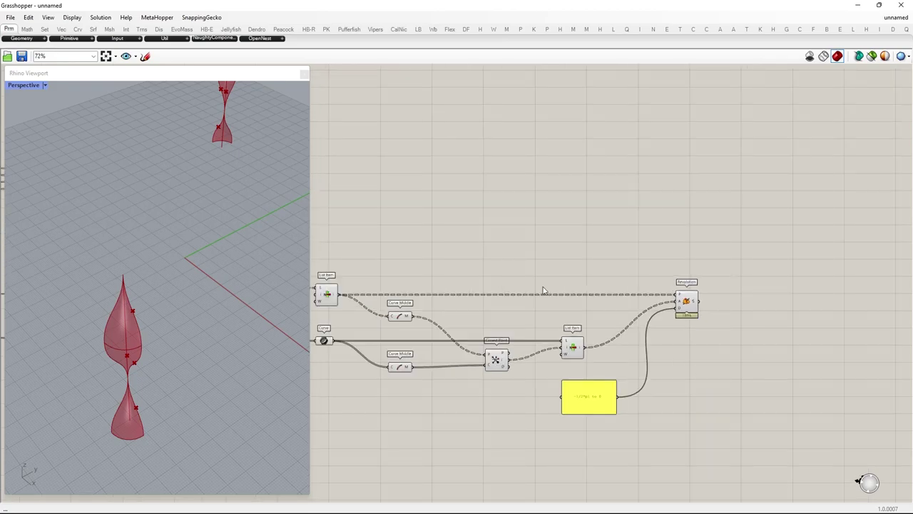
pyautogui.moveTo(543, 289); pyautogui.dragTo(711, 297, button='right')
pyautogui.moveTo(465, 267); pyautogui.dragTo(670, 298, button='right')
pyautogui.moveTo(414, 205); pyautogui.dragTo(416, 261, button='right')
pyautogui.doubleClick(525, 269)
pyautogui.write('surface')
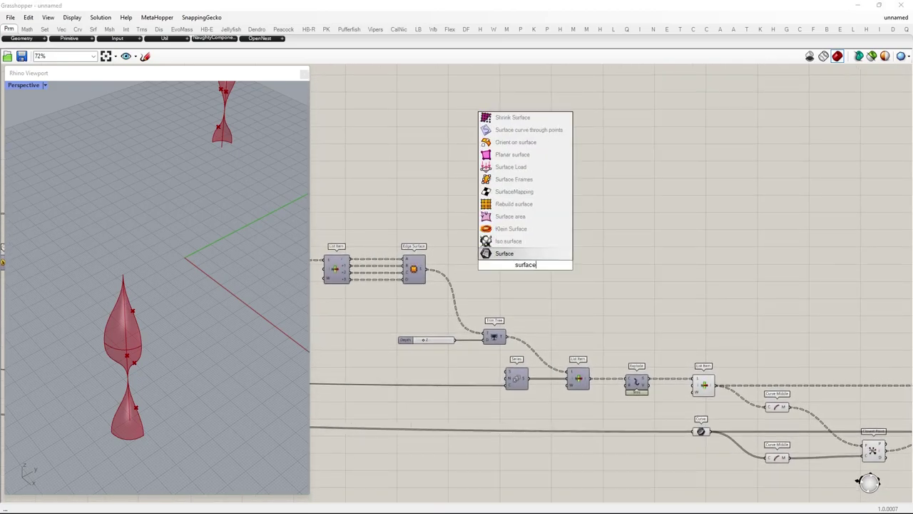
pyautogui.click(517, 253)
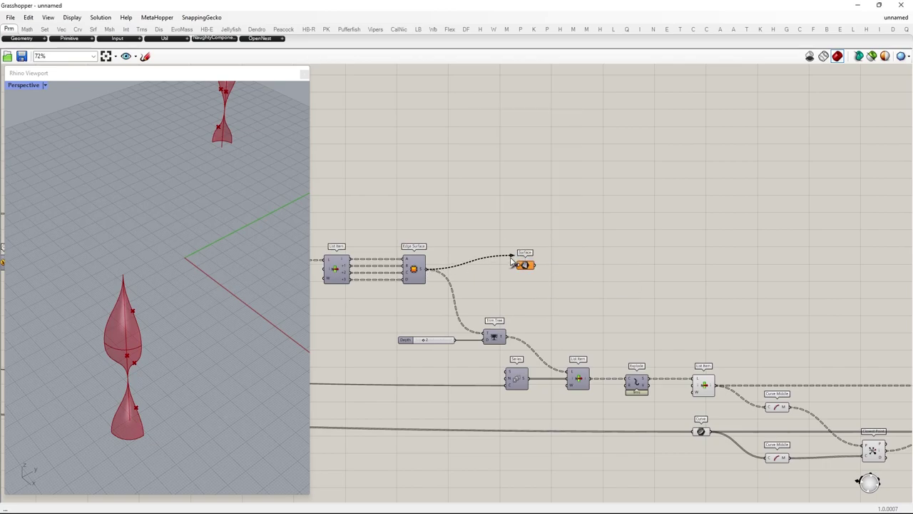
pyautogui.moveTo(512, 258); pyautogui.dragTo(774, 279)
pyautogui.moveTo(774, 275); pyautogui.dragTo(348, 224, button='right')
pyautogui.moveTo(350, 231); pyautogui.dragTo(677, 221)
pyautogui.moveTo(689, 311); pyautogui.dragTo(593, 330, button='right')
# - Hide the preview of the helper components feeding Revolution and inspect the façade corner up close
pyautogui.click(637, 304)
pyautogui.moveTo(476, 472); pyautogui.dragTo(314, 335)
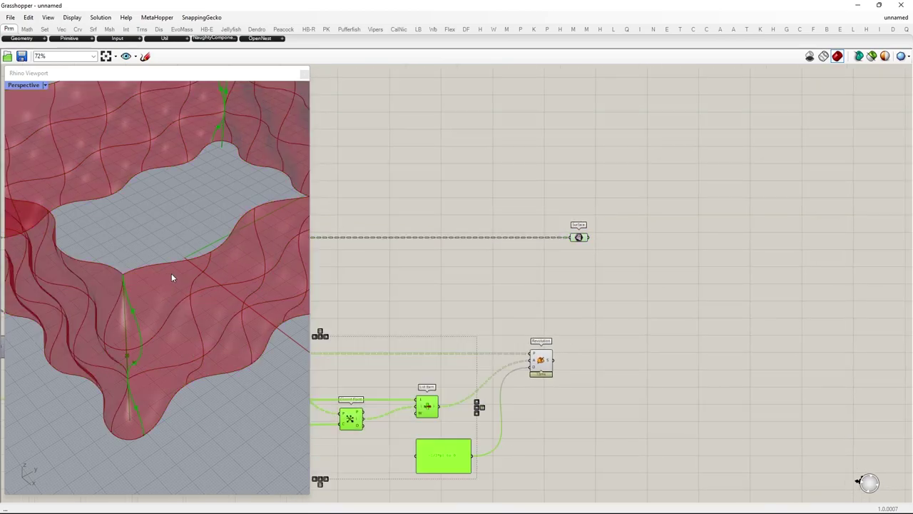
pyautogui.middleClick(381, 307)
pyautogui.click(411, 278)
pyautogui.scroll(5, 135, 316)
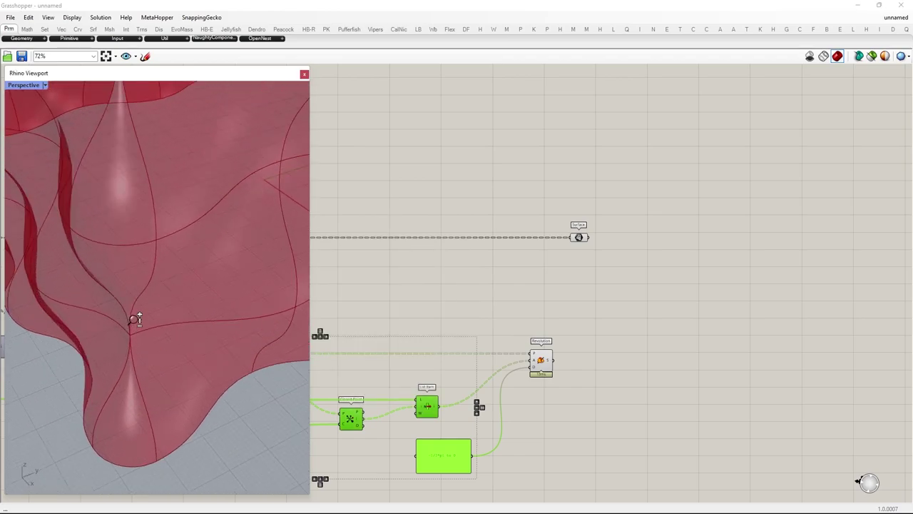
pyautogui.click(629, 303)
# - Add two Custom Preview components, one for the Surface parameter and one for the Revolution surfaces
pyautogui.doubleClick(666, 287)
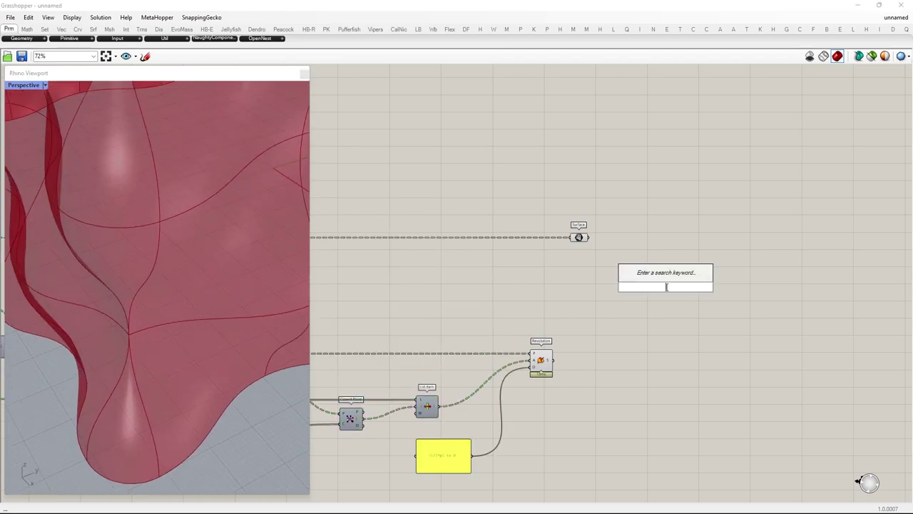
pyautogui.write('custom pr')
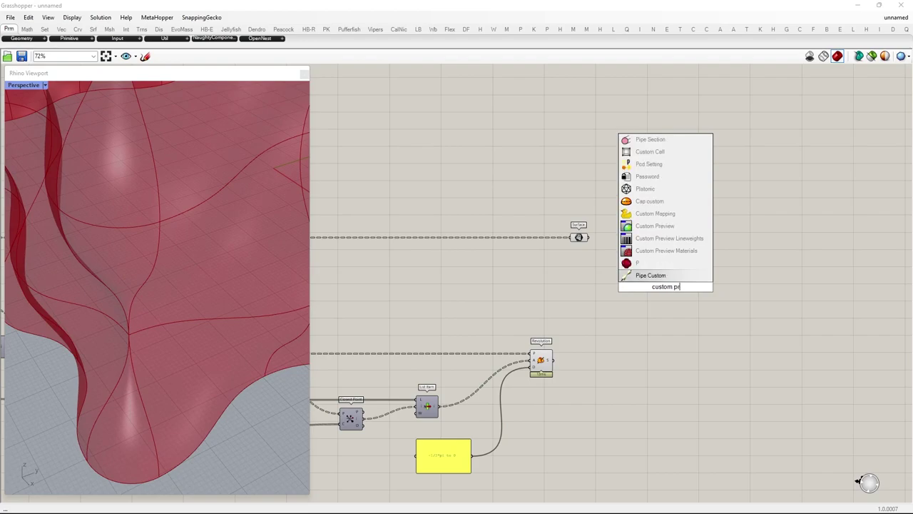
pyautogui.write('eview')
pyautogui.press('Return')
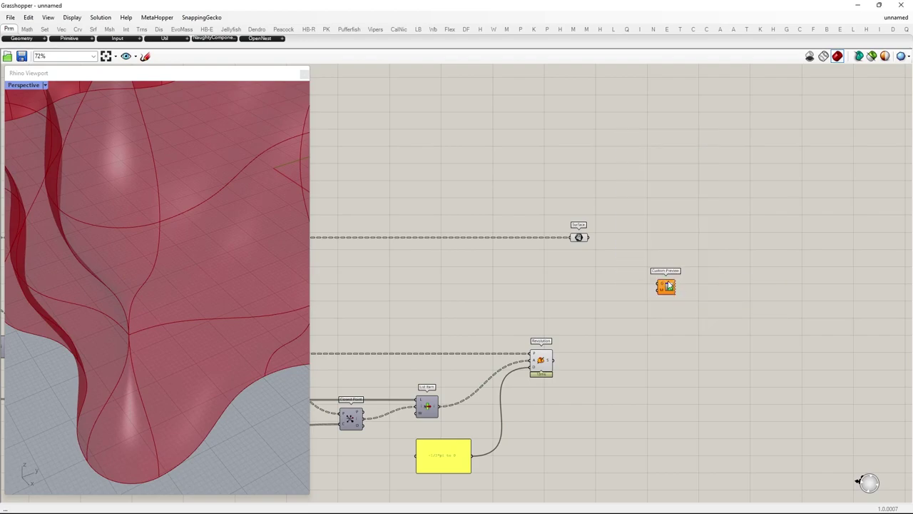
pyautogui.scroll(2, 689, 235)
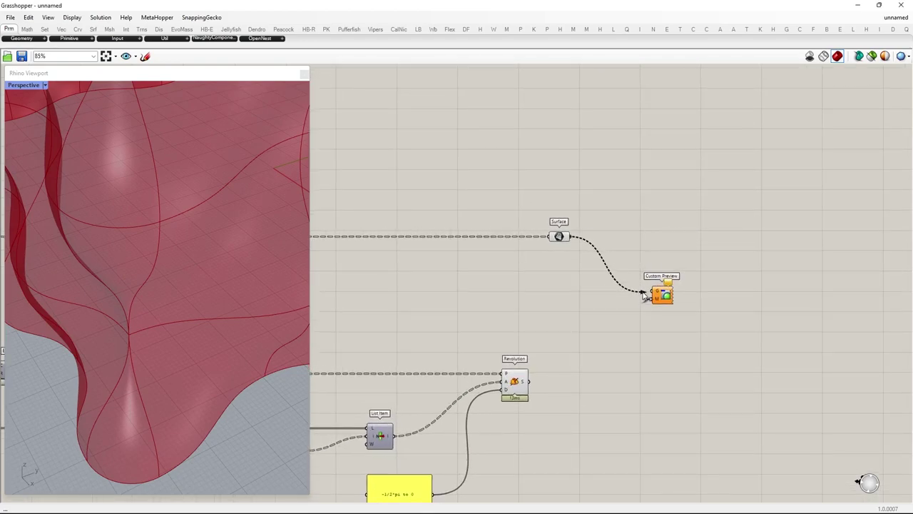
pyautogui.moveTo(645, 295); pyautogui.dragTo(719, 364)
pyautogui.hotkey('ctrl', 'c')
pyautogui.hotkey('ctrl', 'v')
pyautogui.moveTo(564, 390); pyautogui.dragTo(725, 374)
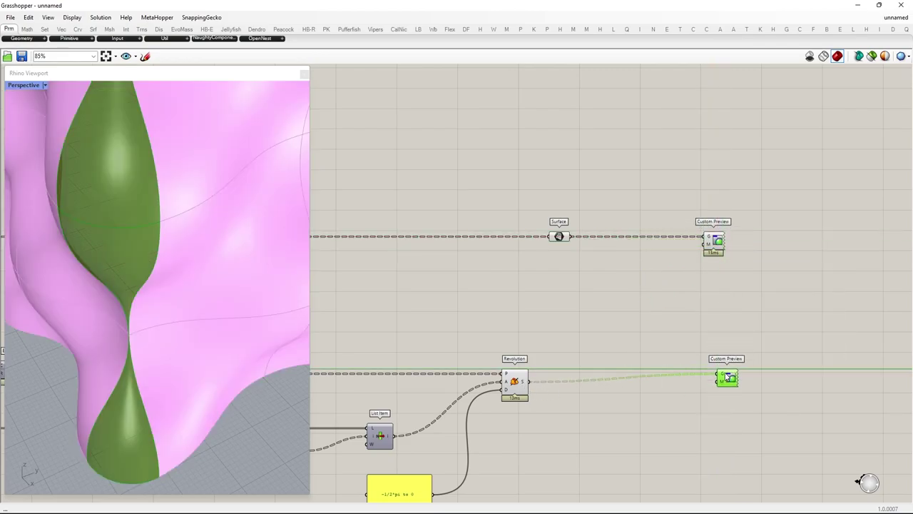
# - Add a Colour Swatch and set its colour to a light olive green
pyautogui.click(610, 304)
pyautogui.doubleClick(611, 304)
pyautogui.write('swatch')
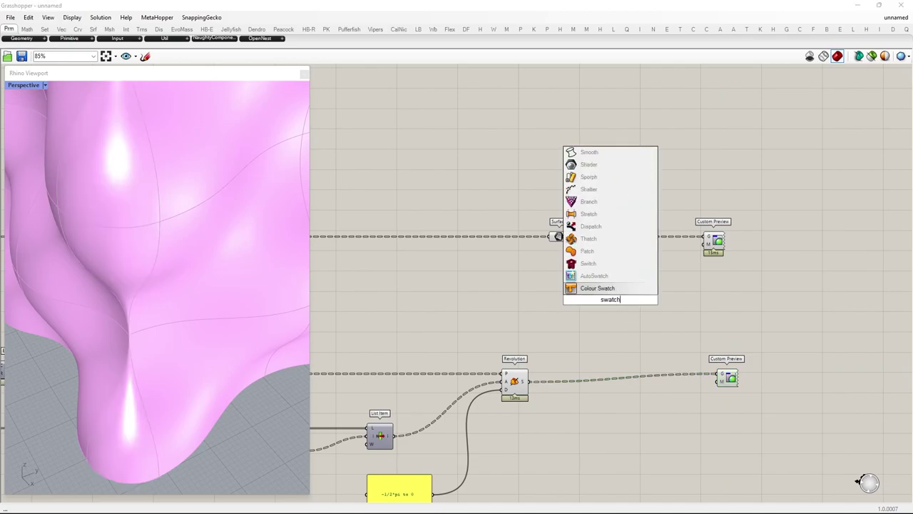
pyautogui.press('Return')
pyautogui.scroll(2, 646, 309)
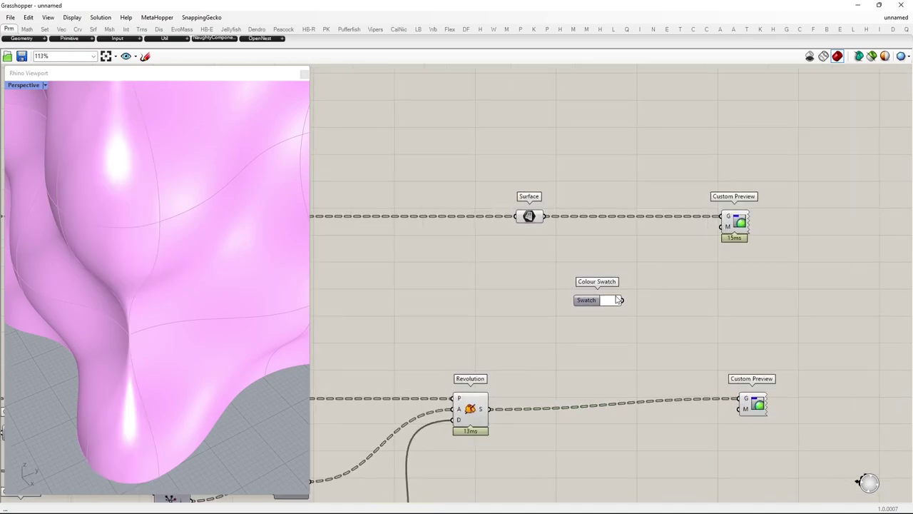
pyautogui.click(612, 303)
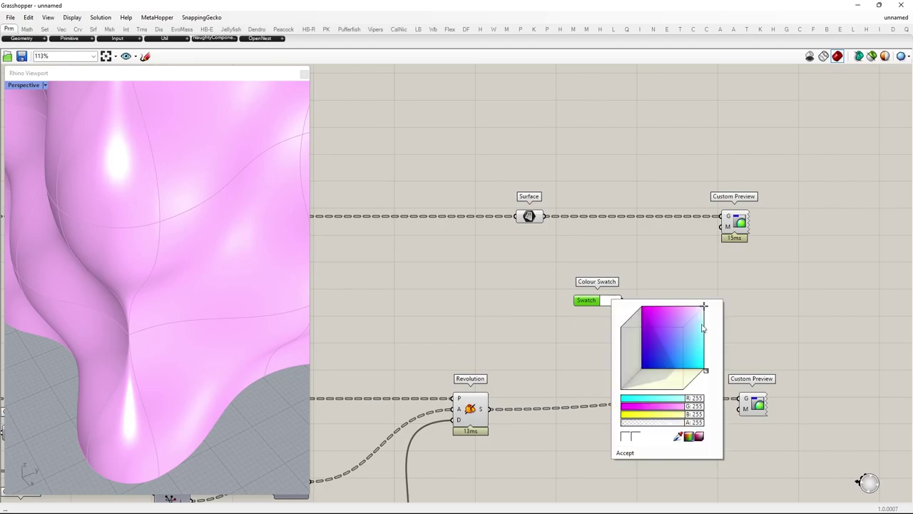
pyautogui.moveTo(708, 372); pyautogui.dragTo(697, 385)
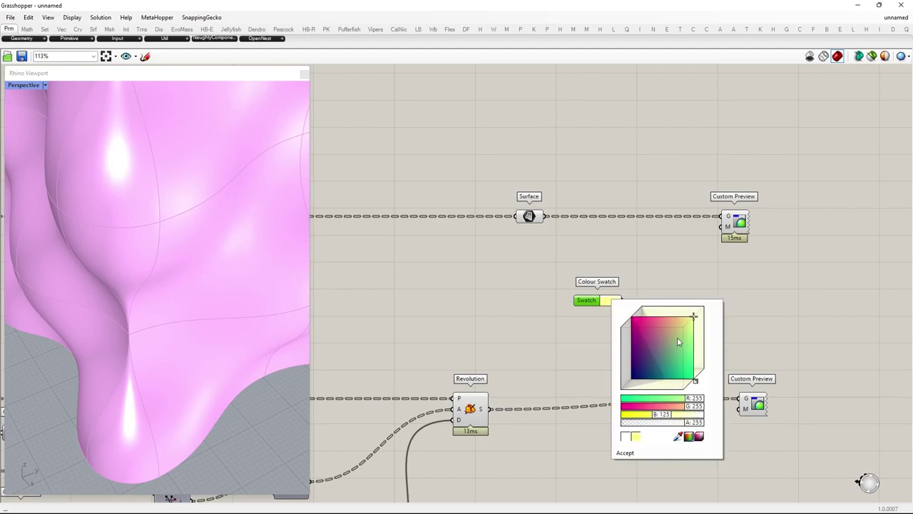
pyautogui.moveTo(678, 341); pyautogui.dragTo(671, 337)
pyautogui.click(728, 302)
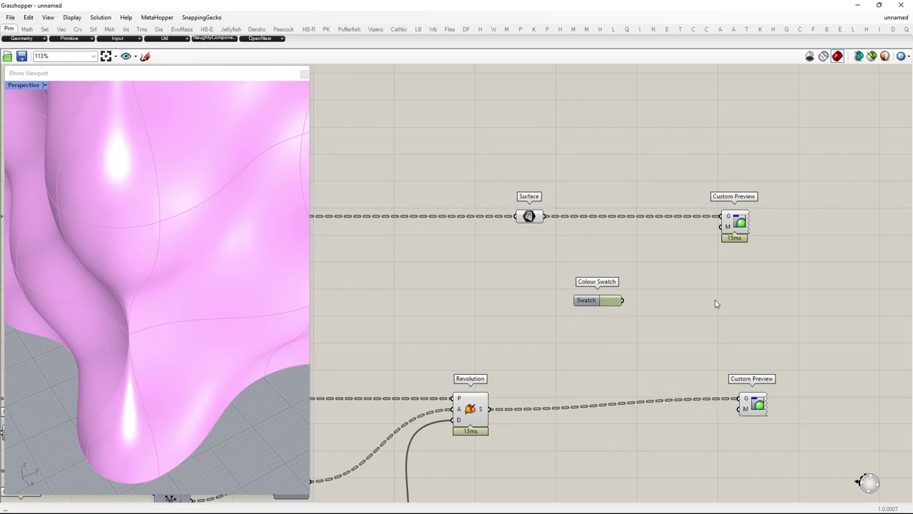
# - Connect the Colour Swatch to the material input M of both Custom Preview components
pyautogui.moveTo(715, 229); pyautogui.dragTo(740, 416)
pyautogui.click(747, 412)
pyautogui.click(680, 364)
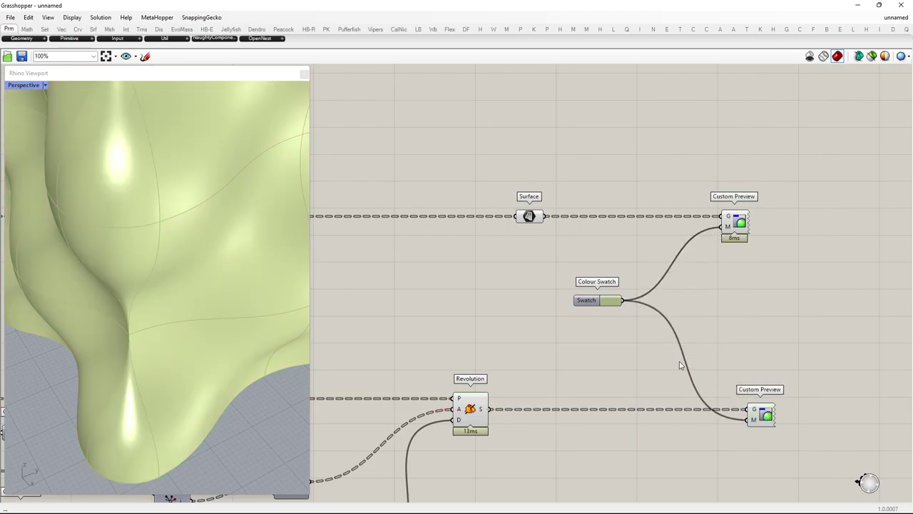
# - Hide the preview of everything ahead of the two Custom Previews and narrow the Rhino viewport window
pyautogui.scroll(-4, 621, 423)
pyautogui.moveTo(620, 423); pyautogui.dragTo(287, 184)
pyautogui.middleClick(466, 261)
pyautogui.click(492, 233)
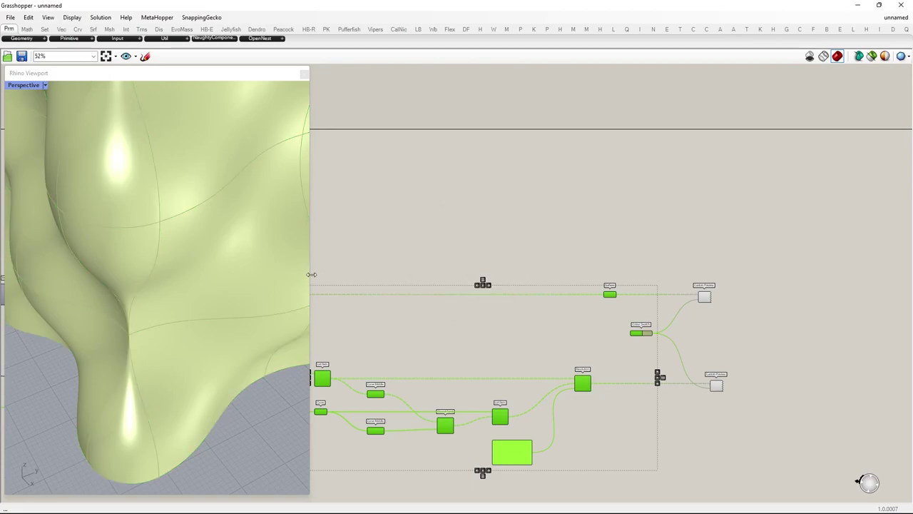
pyautogui.moveTo(311, 274); pyautogui.dragTo(280, 322)
# - Duplicate the Move component, its Amplitude component and the Amplitude slider below the originals, placing the copied slider beside the copied Amplitude
pyautogui.scroll(4, 809, 320)
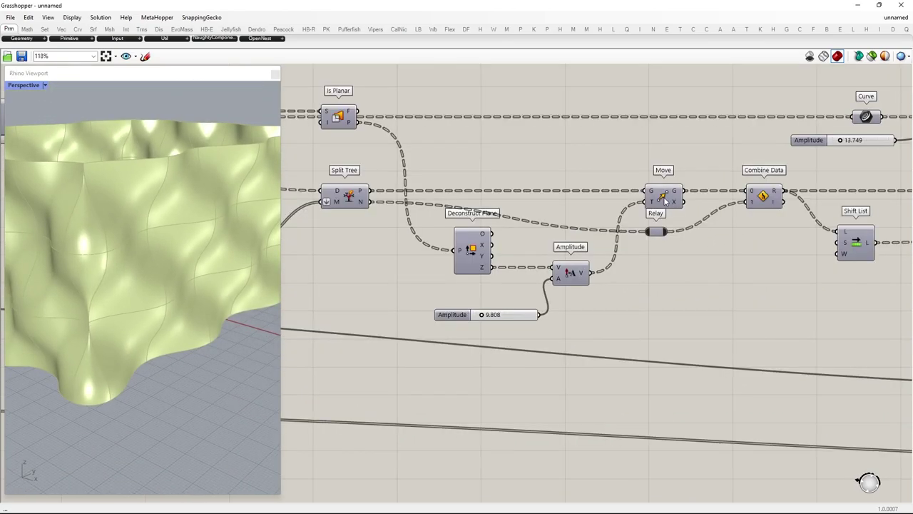
pyautogui.keyDown('shift'); pyautogui.click(575, 270); pyautogui.keyUp('shift')
pyautogui.keyDown('shift'); pyautogui.click(518, 318); pyautogui.keyUp('shift')
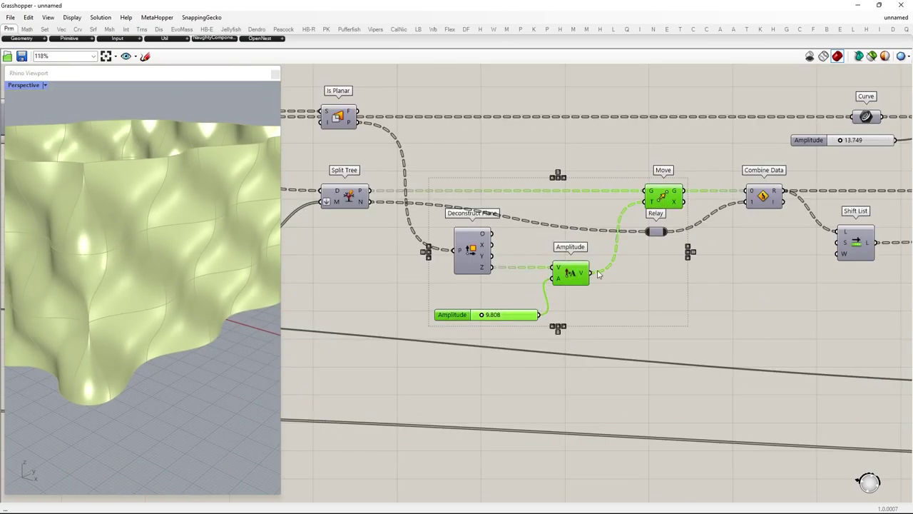
pyautogui.keyDown('alt'); pyautogui.moveTo(675, 180); pyautogui.dragTo(751, 409); pyautogui.keyUp('alt')
pyautogui.click(728, 322)
pyautogui.moveTo(589, 463); pyautogui.dragTo(503, 423)
# - Replace the relay between Split Tree output N and Combine Data input 1 with the copied Move, setting its Amplitude slider to 1.308
pyautogui.moveTo(370, 201); pyautogui.dragTo(739, 406)
pyautogui.moveTo(798, 380); pyautogui.dragTo(742, 203)
pyautogui.moveTo(659, 266); pyautogui.dragTo(635, 235)
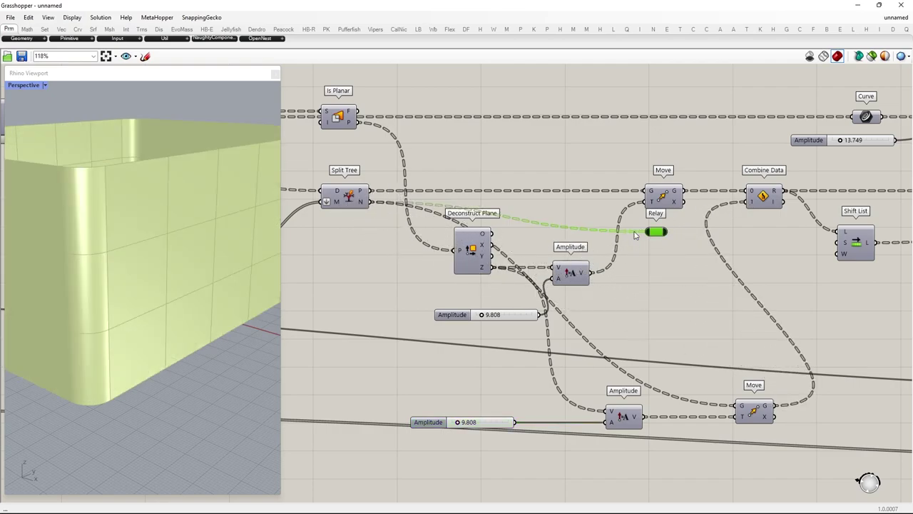
pyautogui.press('Delete')
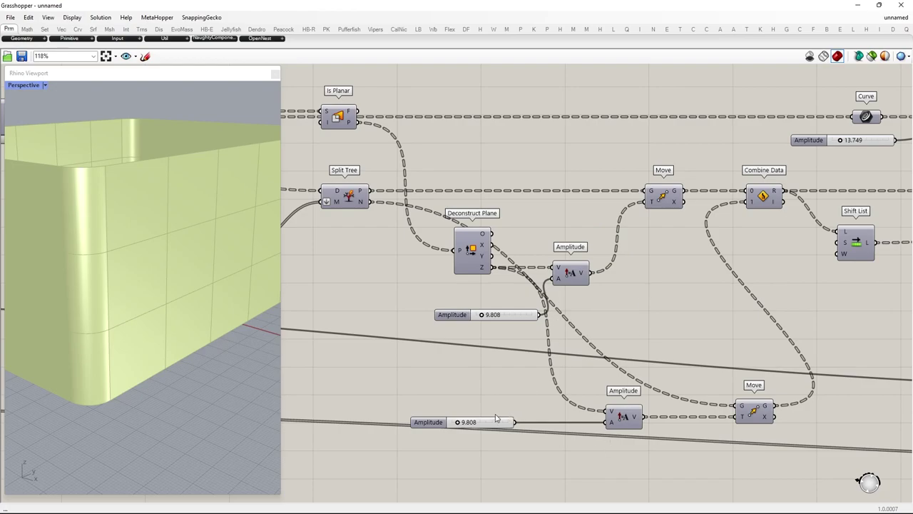
pyautogui.moveTo(462, 423); pyautogui.dragTo(455, 425)
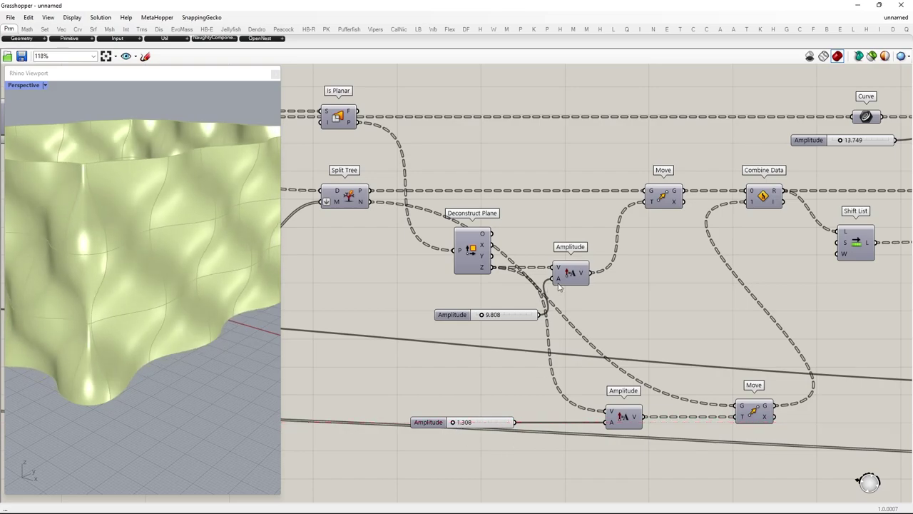
# - Rearrange the original Move, Amplitude and Deconstruct Plane components, raising Amplitude and Deconstruct Plane closer to the Move
pyautogui.click(663, 199)
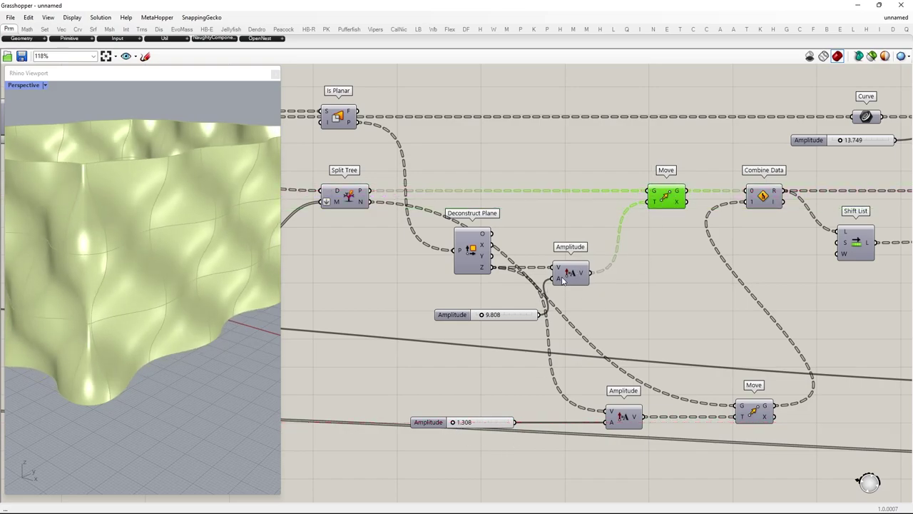
pyautogui.moveTo(562, 280); pyautogui.dragTo(594, 243)
pyautogui.moveTo(475, 254); pyautogui.dragTo(502, 223)
pyautogui.click(525, 254)
# - Set the wires into the copied Amplitude's V input and copied Move's G input to Faint, and reposition the original Amplitude slider
pyautogui.rightClick(611, 412)
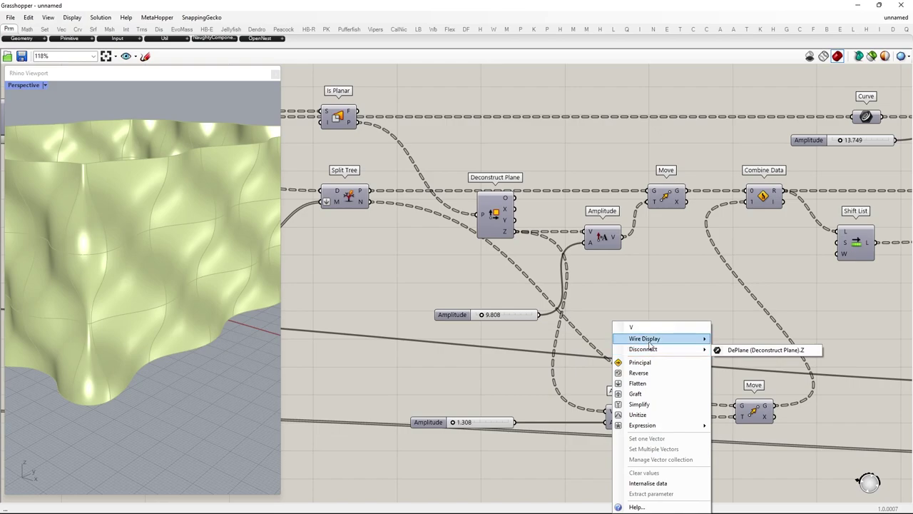
pyautogui.moveTo(648, 339)
pyautogui.click(735, 350)
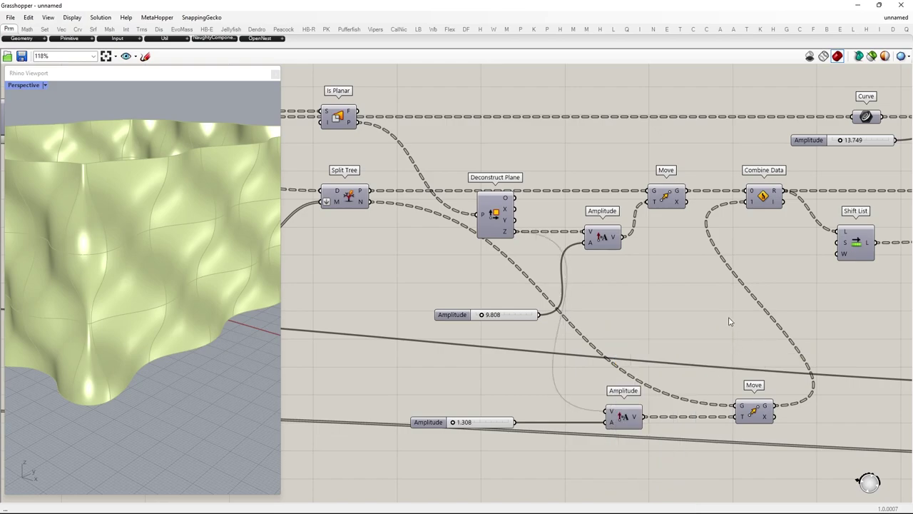
pyautogui.click(508, 312)
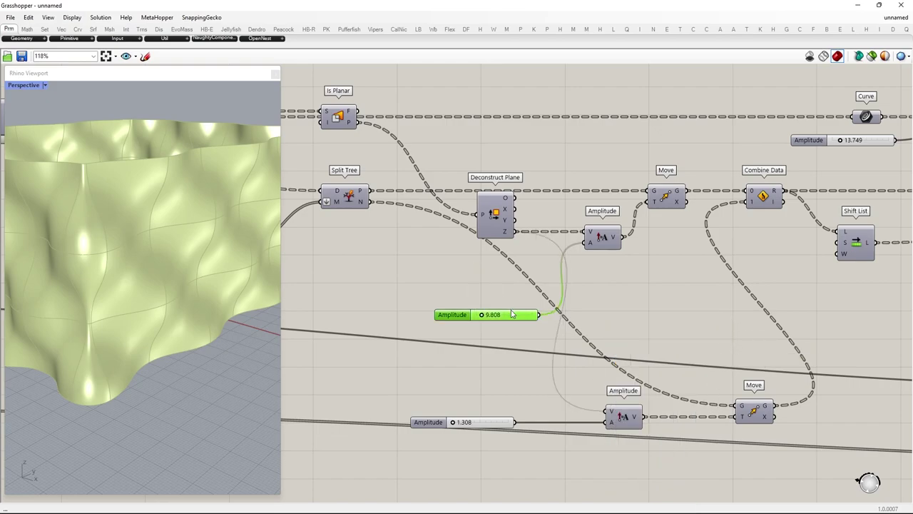
pyautogui.moveTo(512, 314); pyautogui.dragTo(398, 268)
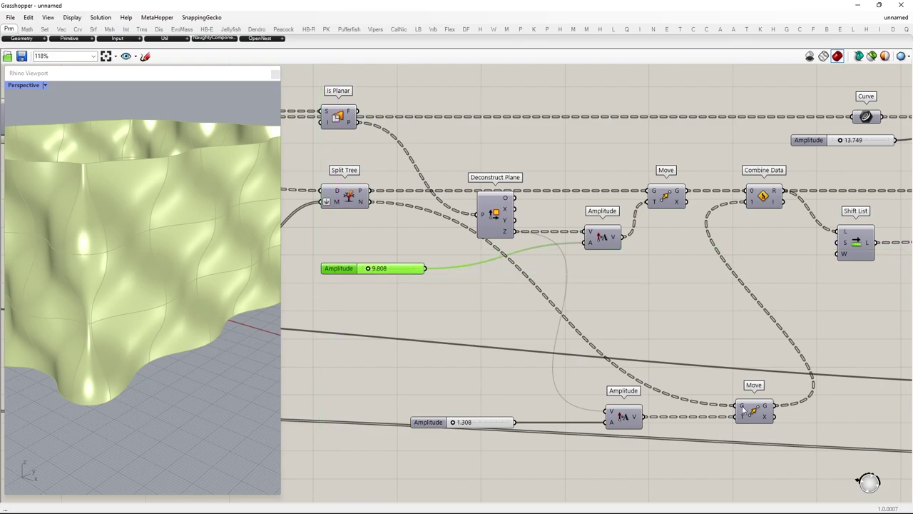
pyautogui.rightClick(743, 408)
pyautogui.moveTo(769, 364)
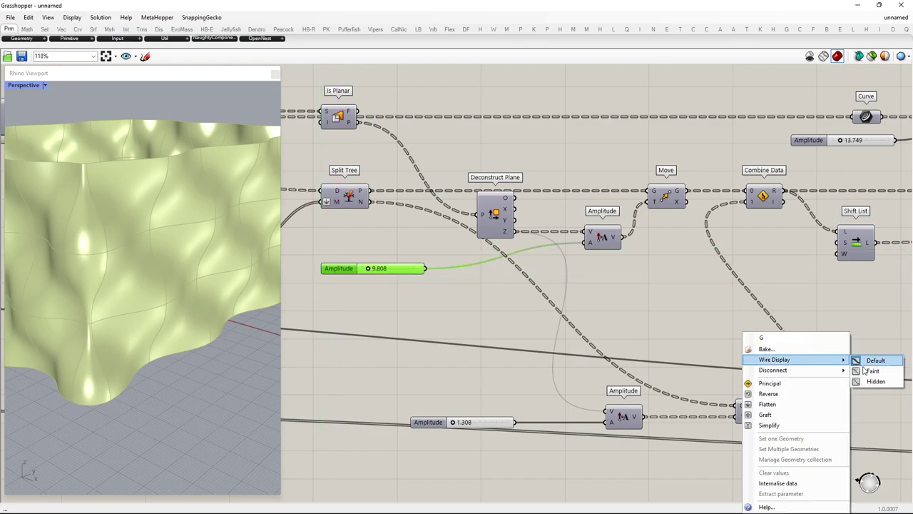
pyautogui.click(870, 371)
pyautogui.click(713, 435)
# - Move the copied slider, Amplitude and Move closer to the original branch and insert horizontal space before the downstream components
pyautogui.moveTo(768, 460)
pyautogui.mouseDown()
pyautogui.moveTo(489, 396)
pyautogui.moveTo(407, 397)
pyautogui.mouseUp()
pyautogui.moveTo(754, 414); pyautogui.dragTo(640, 319)
pyautogui.click(670, 366)
pyautogui.keyDown('alt'); pyautogui.moveTo(583, 341); pyautogui.dragTo(682, 348); pyautogui.keyUp('alt')
# - Place Deconstruct Plane above the Split Tree outputs and shift the copied Amplitude and both Amplitude sliders toward the Move components
pyautogui.moveTo(505, 219); pyautogui.dragTo(443, 169)
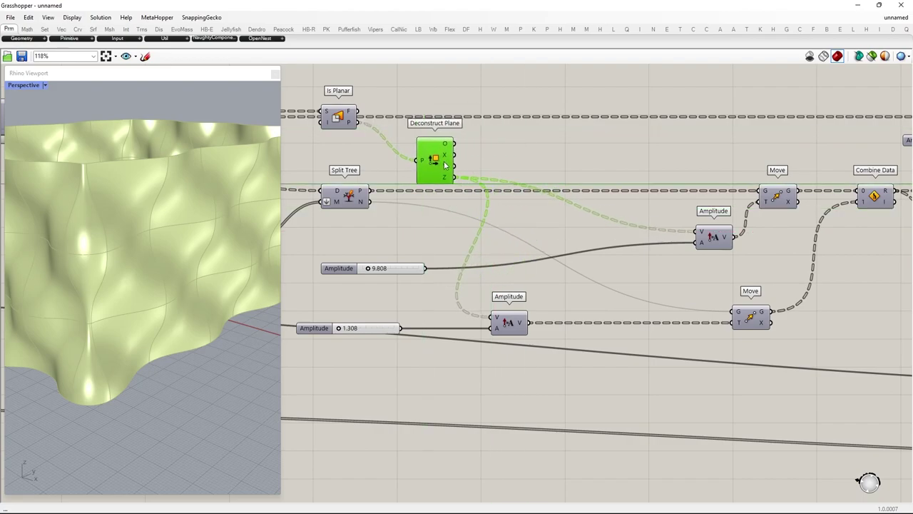
pyautogui.click(526, 155)
pyautogui.click(520, 326)
pyautogui.moveTo(520, 326); pyautogui.dragTo(617, 326)
pyautogui.click(490, 403)
pyautogui.moveTo(374, 330); pyautogui.dragTo(502, 329)
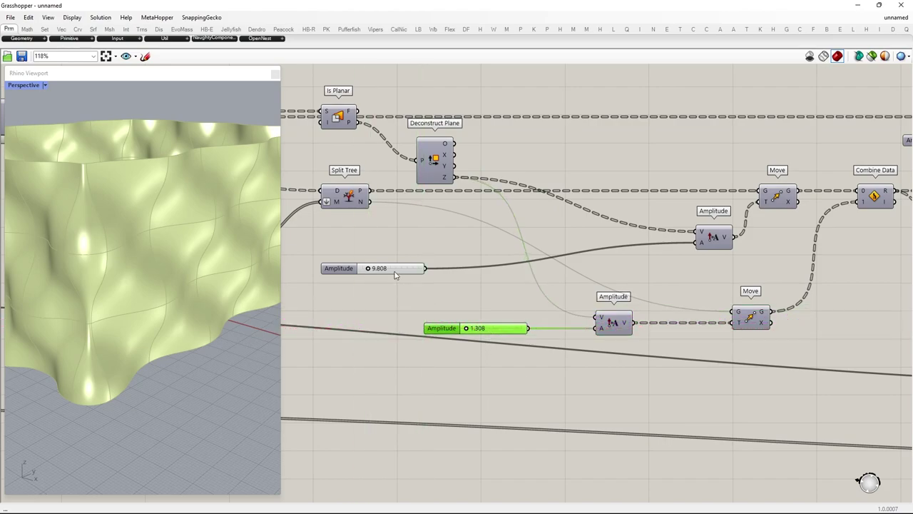
pyautogui.moveTo(395, 275); pyautogui.dragTo(500, 284)
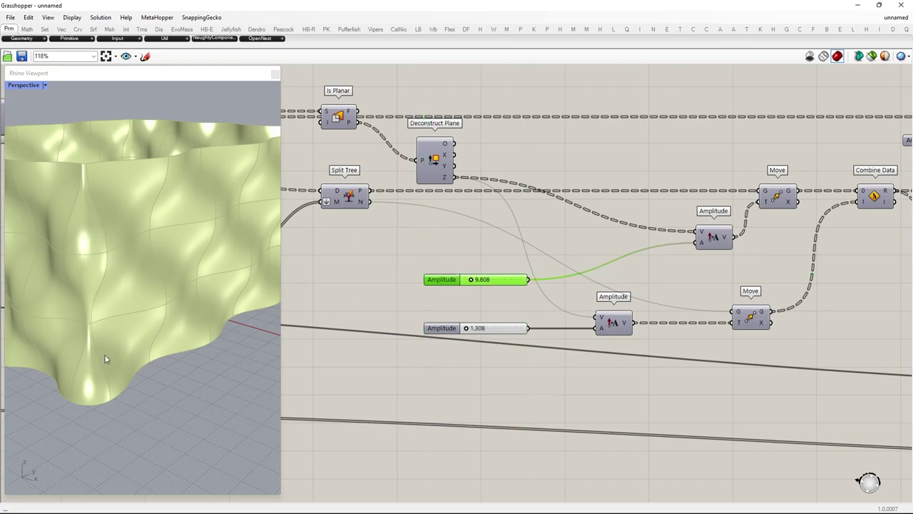
# - Examine the façade's rounded corner and overall undulating form from several distances and angles
pyautogui.scroll(-6, 93, 360)
pyautogui.moveTo(92, 360); pyautogui.dragTo(109, 336, button='right')
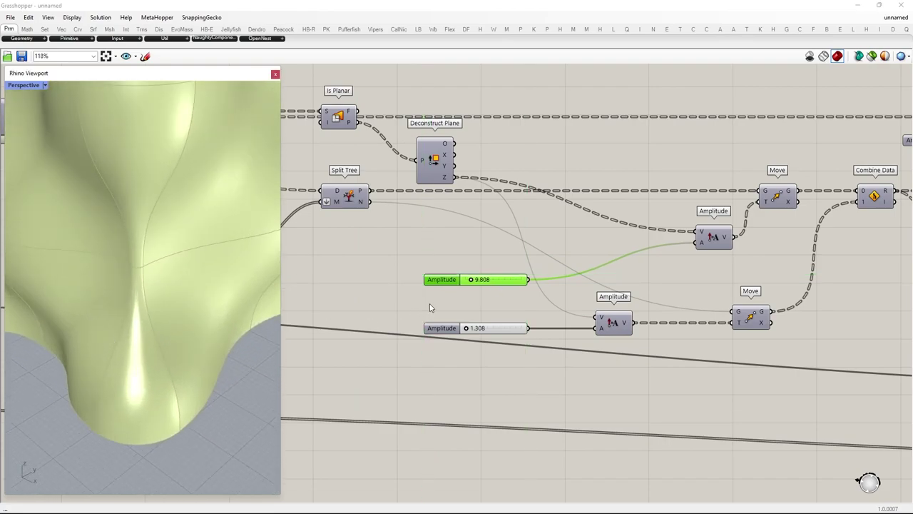
pyautogui.scroll(10, 457, 317)
pyautogui.moveTo(428, 357); pyautogui.dragTo(524, 363)
pyautogui.scroll(-10, 122, 350)
pyautogui.scroll(5, 116, 350)
pyautogui.moveTo(116, 350)
pyautogui.mouseDown(button='right')
pyautogui.moveTo(192, 300)
pyautogui.moveTo(112, 296)
pyautogui.moveTo(73, 321)
pyautogui.moveTo(133, 336)
pyautogui.moveTo(161, 327)
pyautogui.mouseUp(button='right')
pyautogui.moveTo(534, 355); pyautogui.dragTo(449, 356)
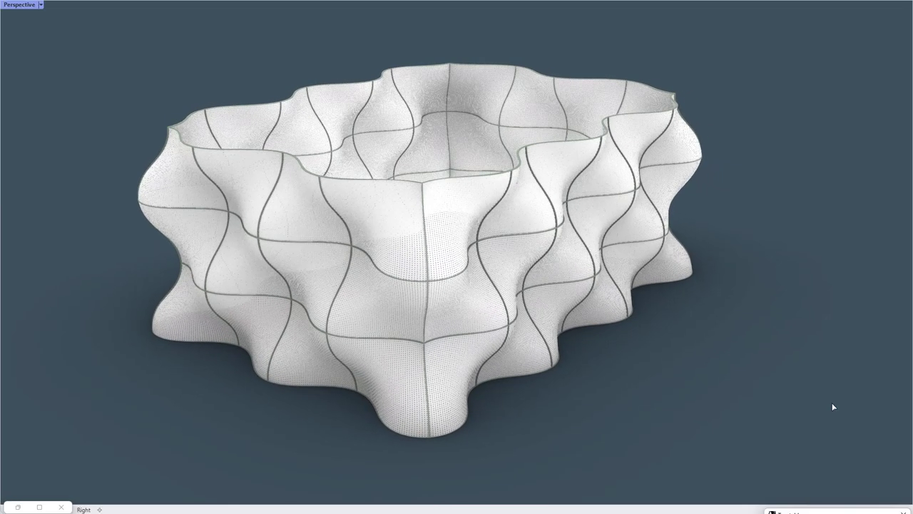